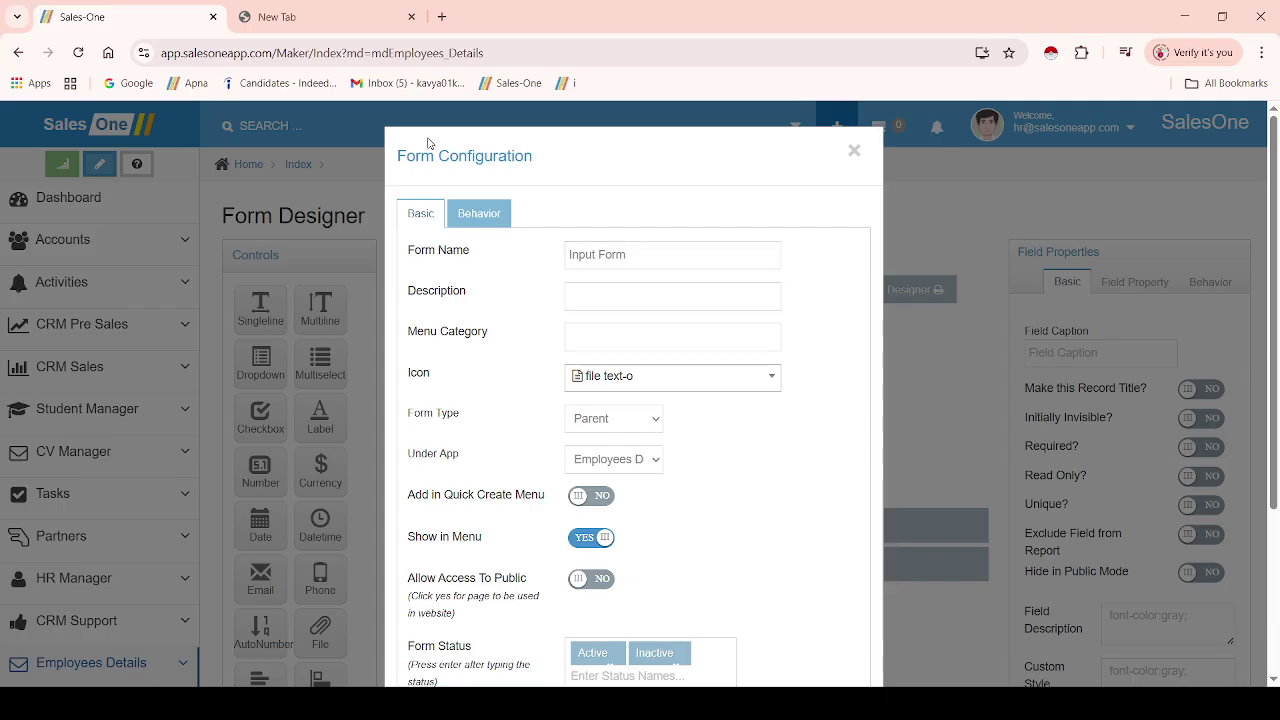
- Replace the form name Input Form with the EMPLOYEES RECORD suggestion after typing 'Emp'
left_click_drag(394, 157, 557, 156)
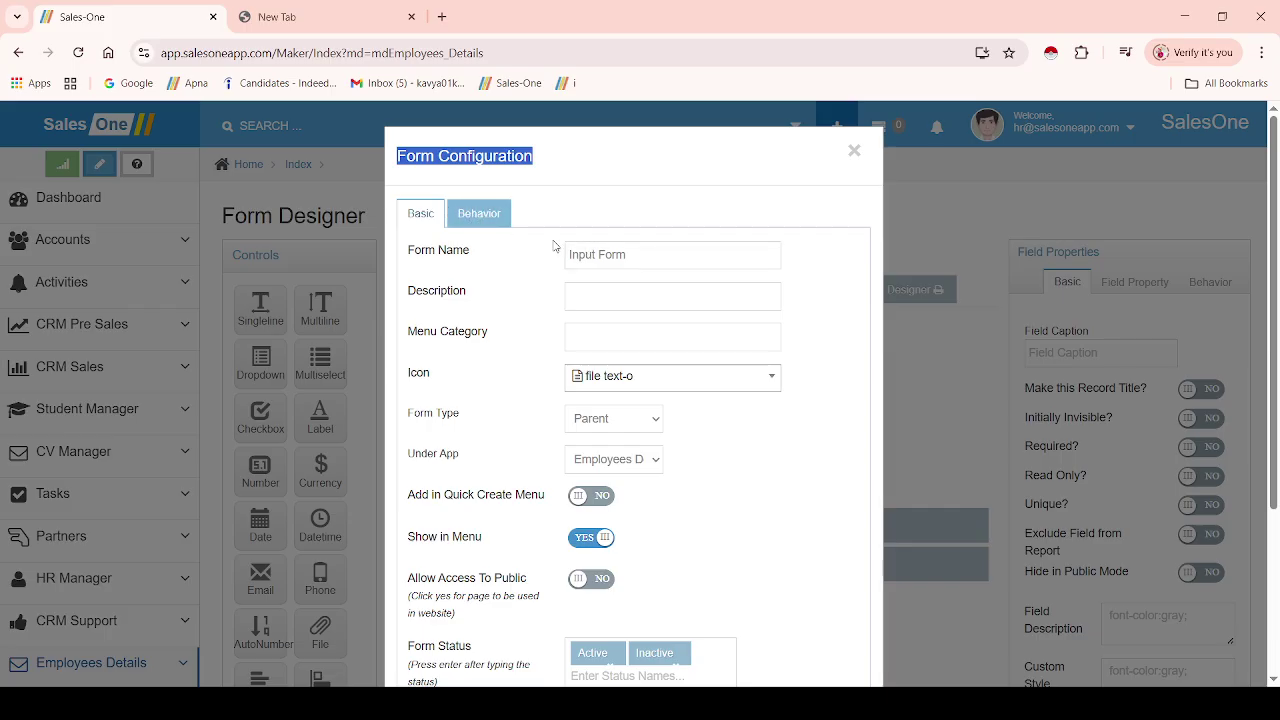
triple_click(660, 260)
key("BackSpace")
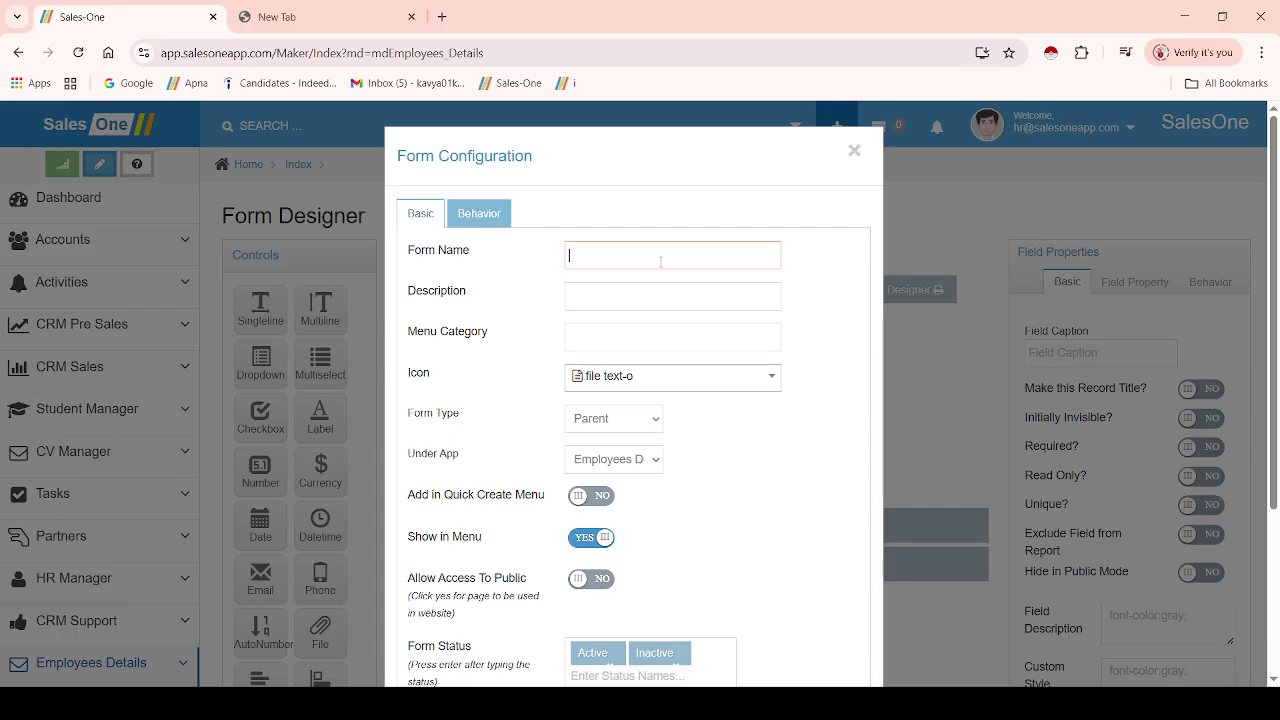
type("Empl")
left_click(714, 314)
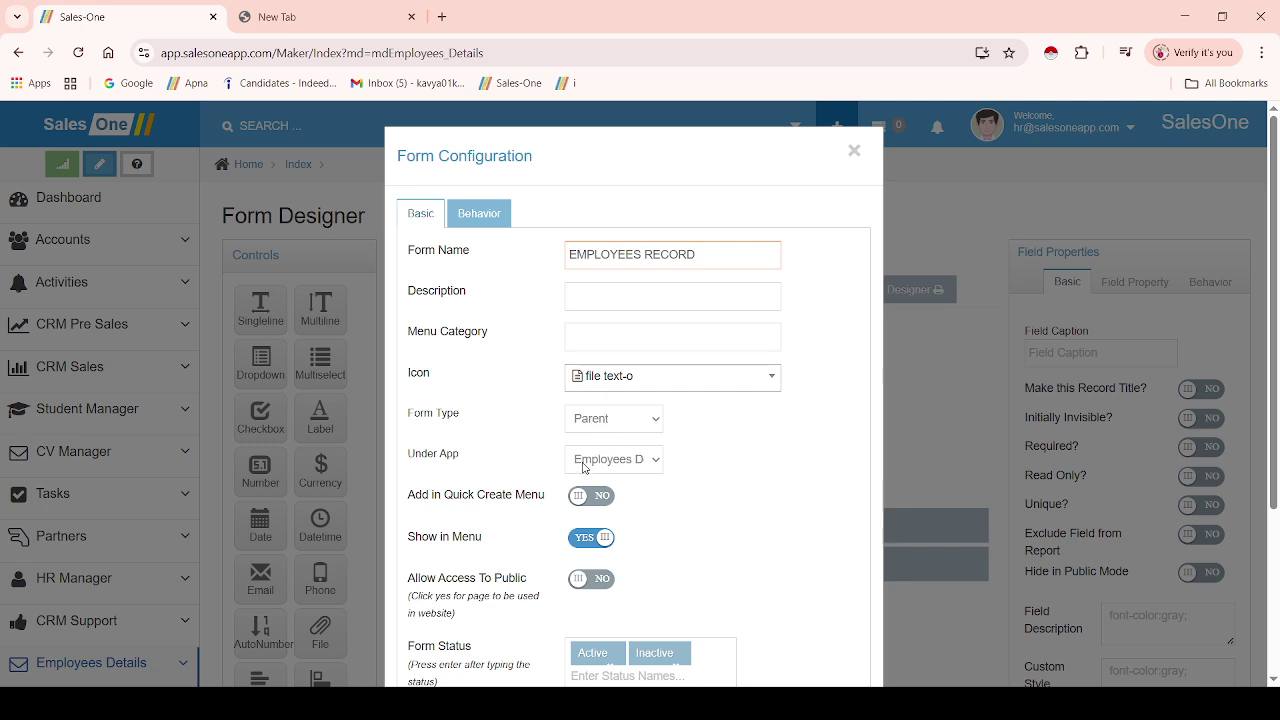
left_click(640, 463)
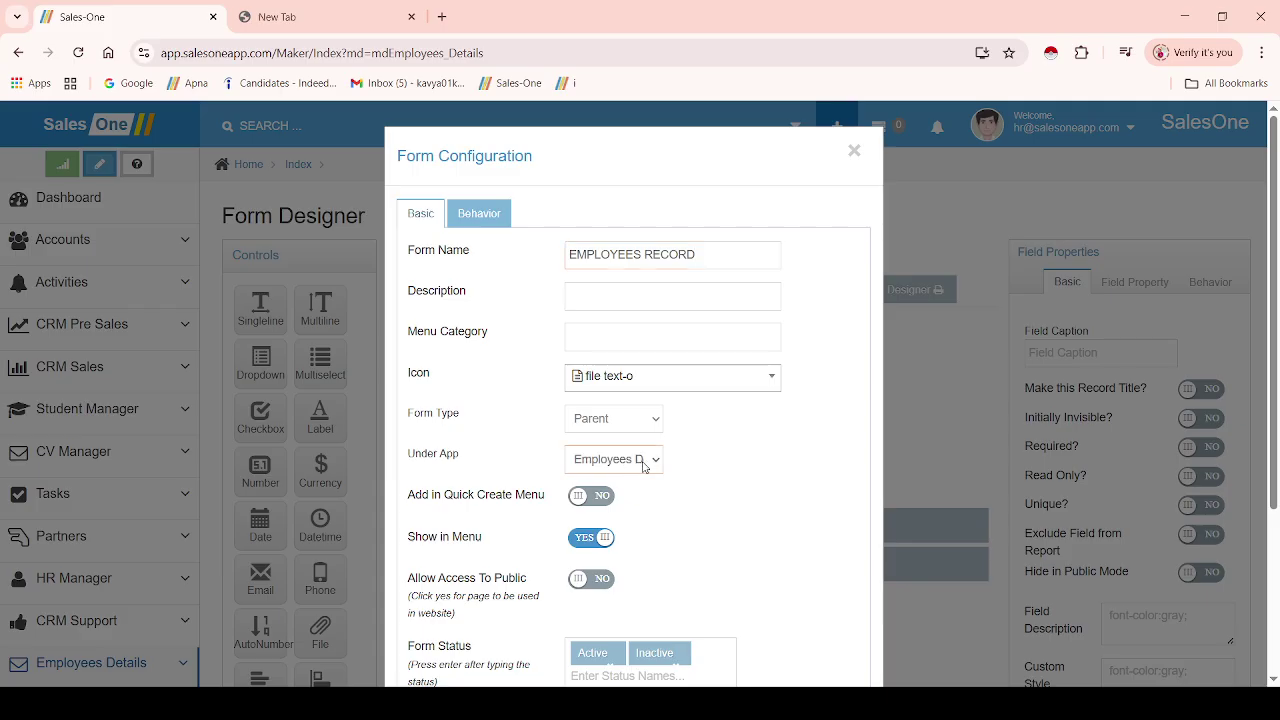
left_click(737, 463)
left_click_drag(1275, 433, 1275, 526)
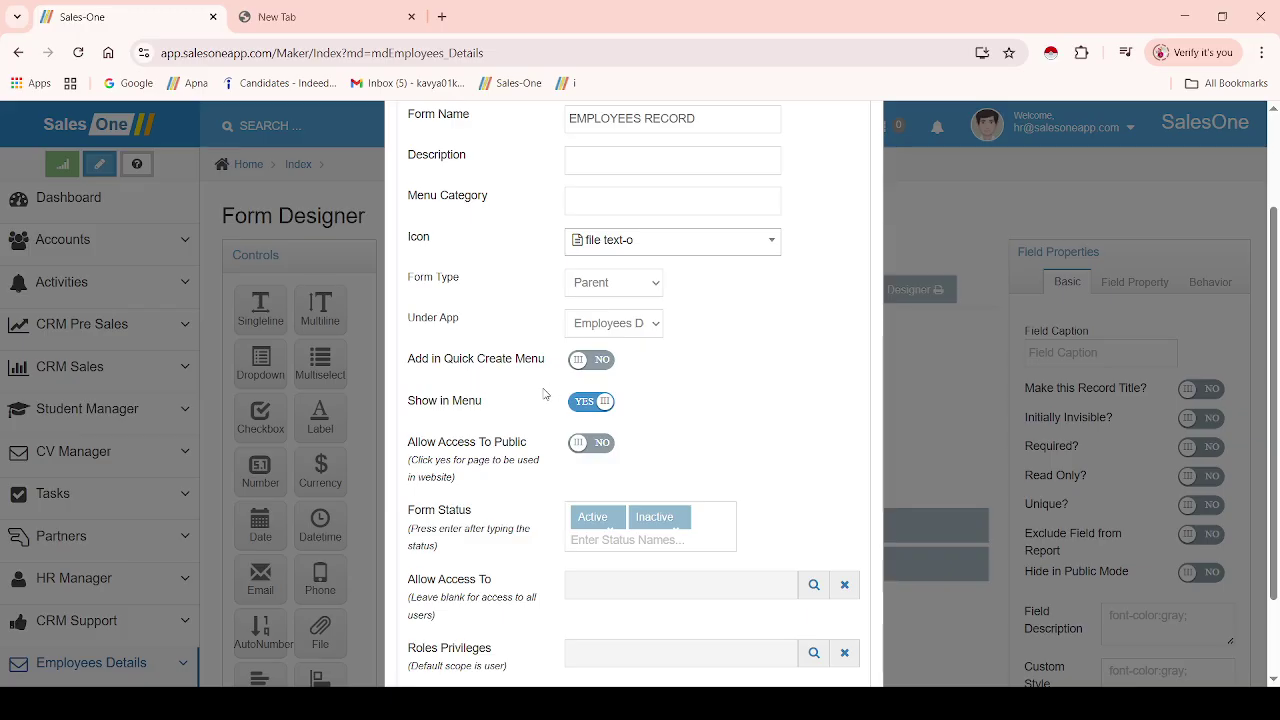
left_click(581, 366)
left_click(602, 362)
left_click(582, 446)
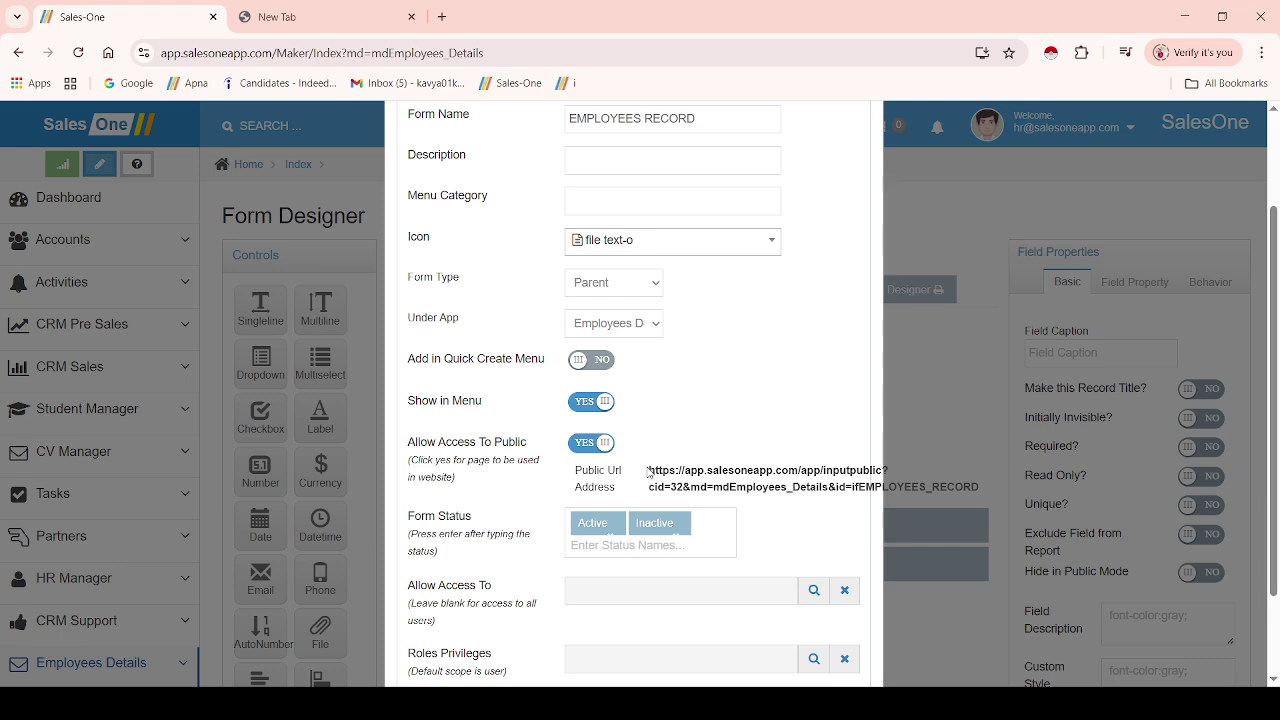
left_click_drag(648, 470, 980, 487)
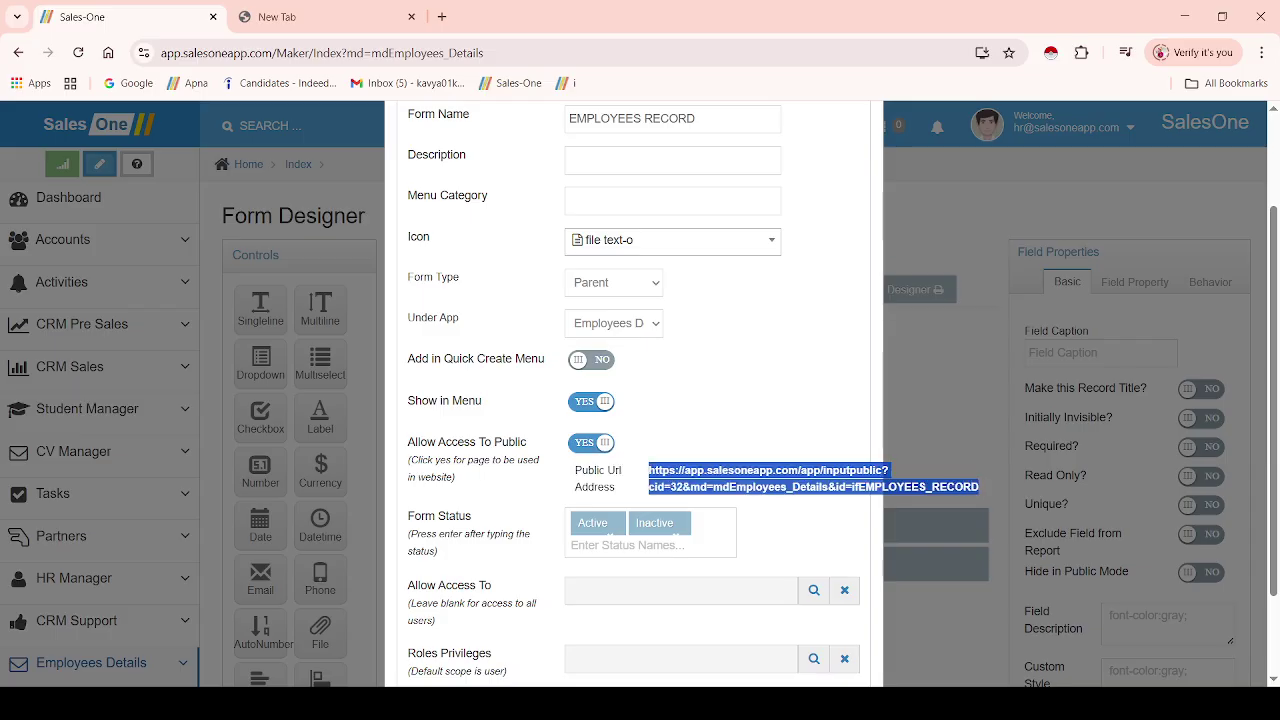
left_click(603, 444)
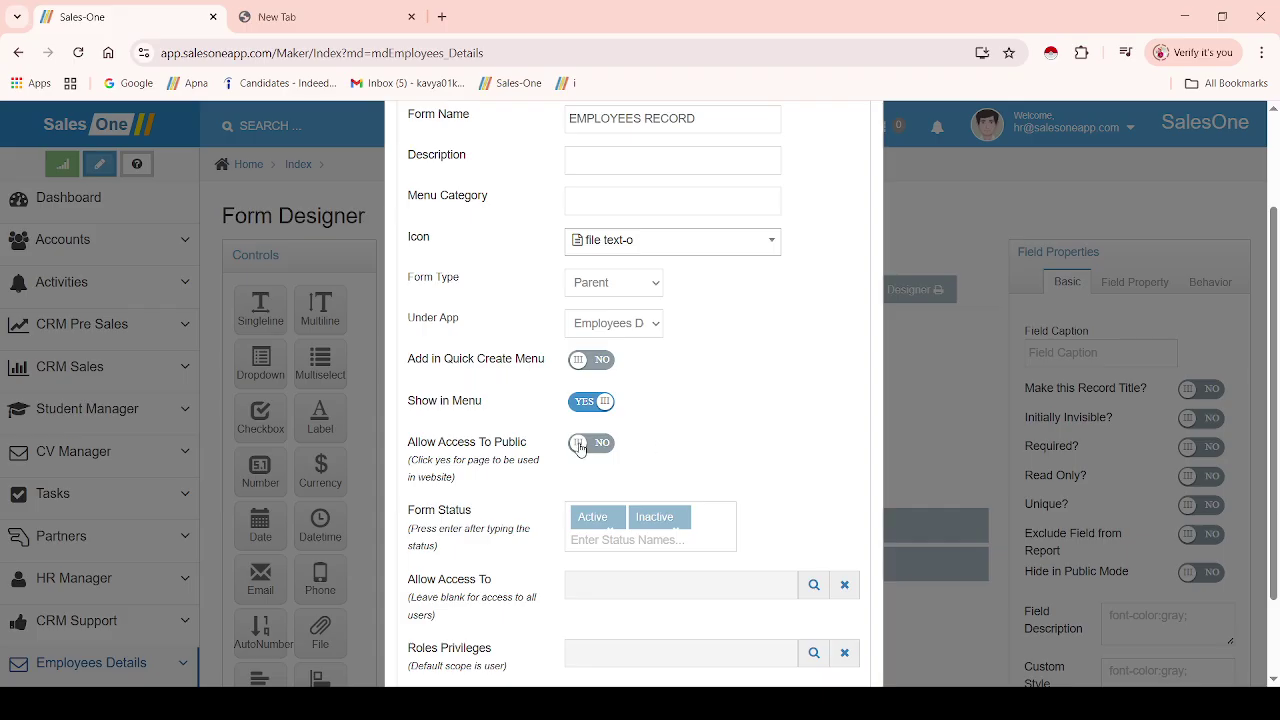
left_click_drag(1273, 493, 1273, 538)
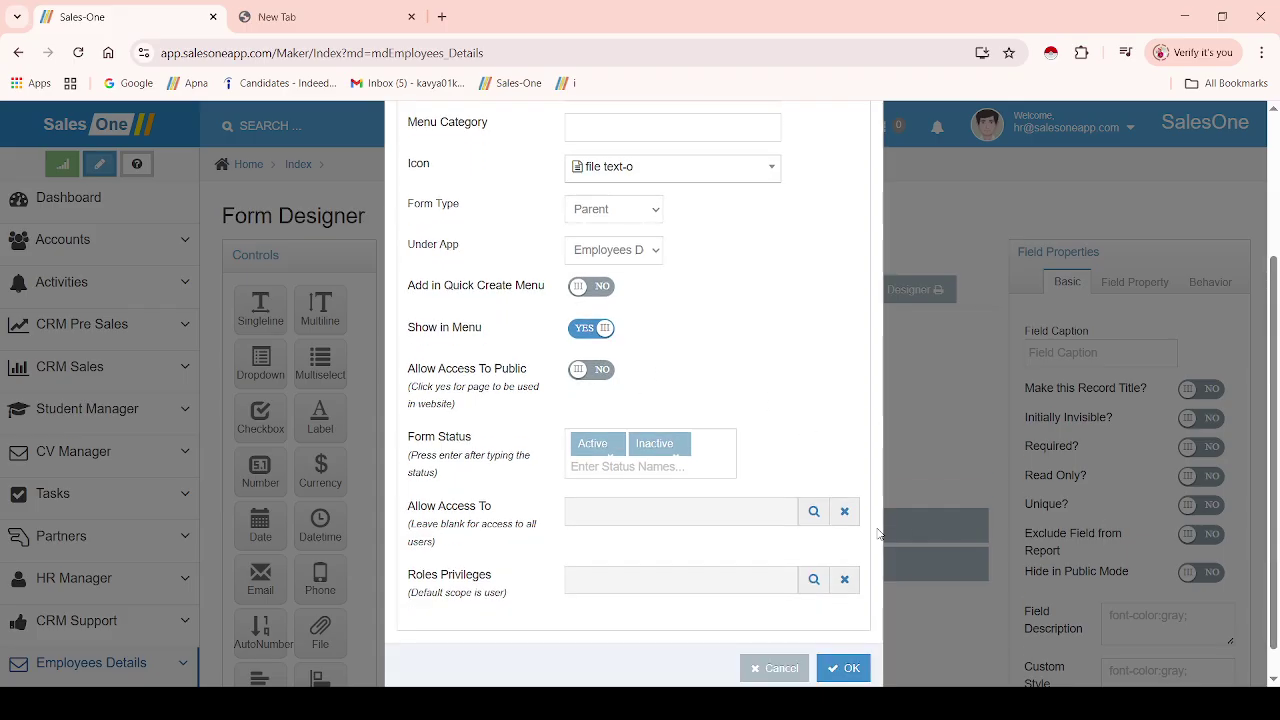
- Add the statuses Hired, Rejected and Ex employee to the form
double_click(701, 451)
left_click(701, 451)
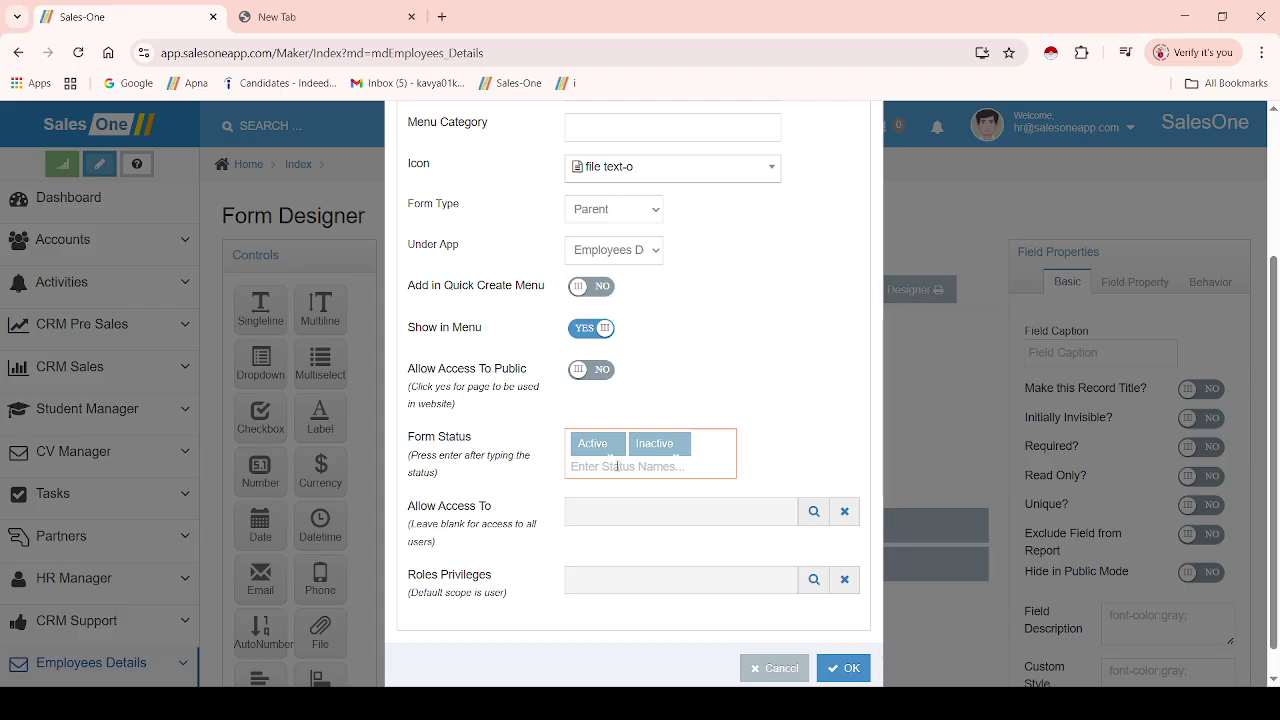
type("Hired")
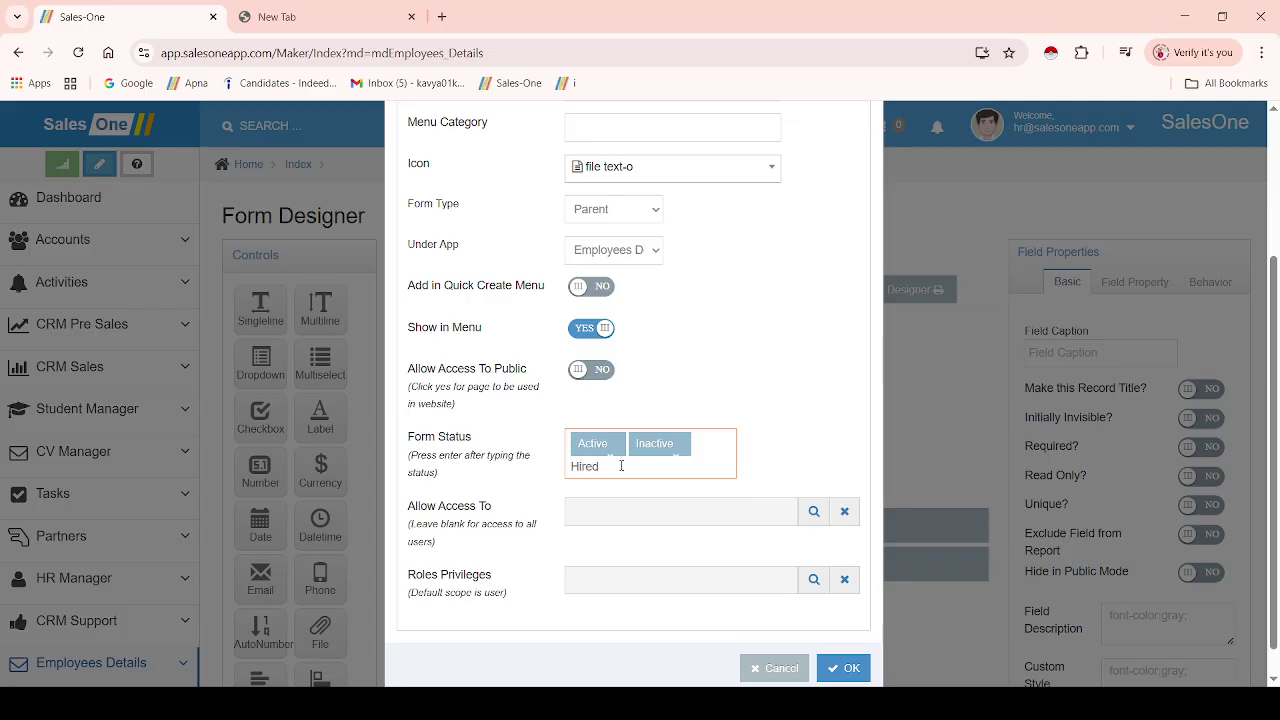
key("Return")
left_click(581, 495)
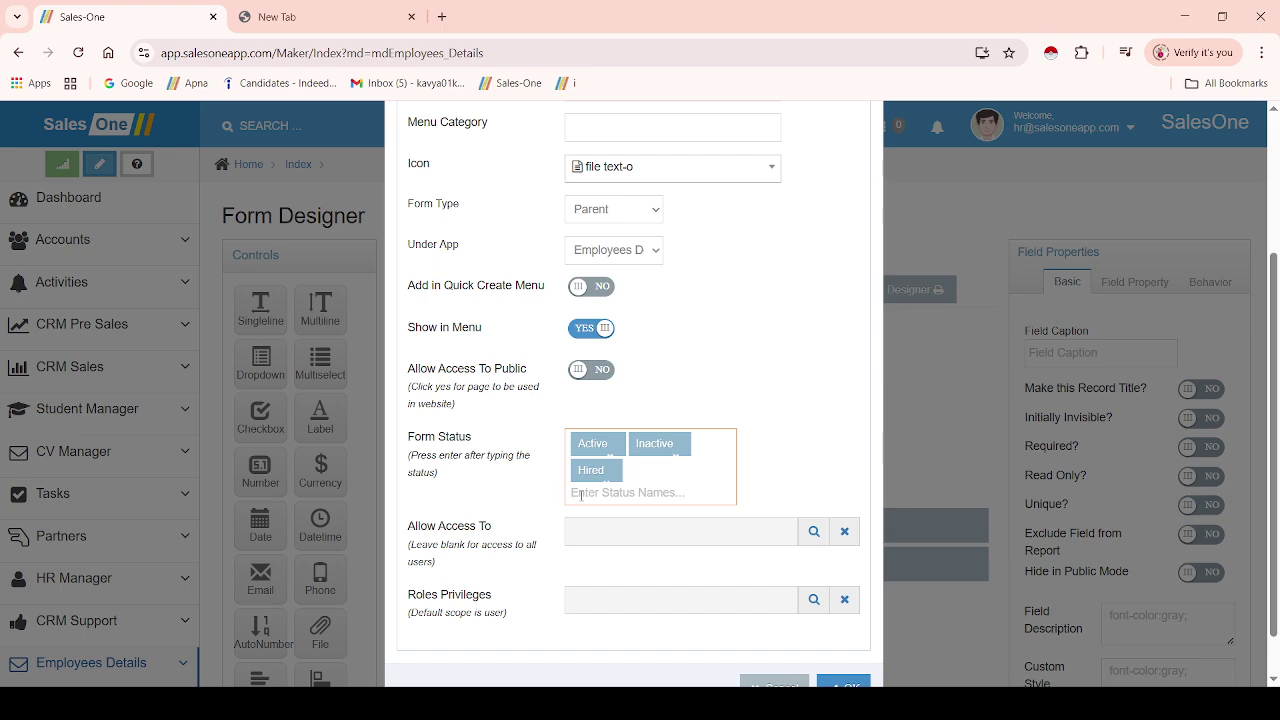
type("Rejected")
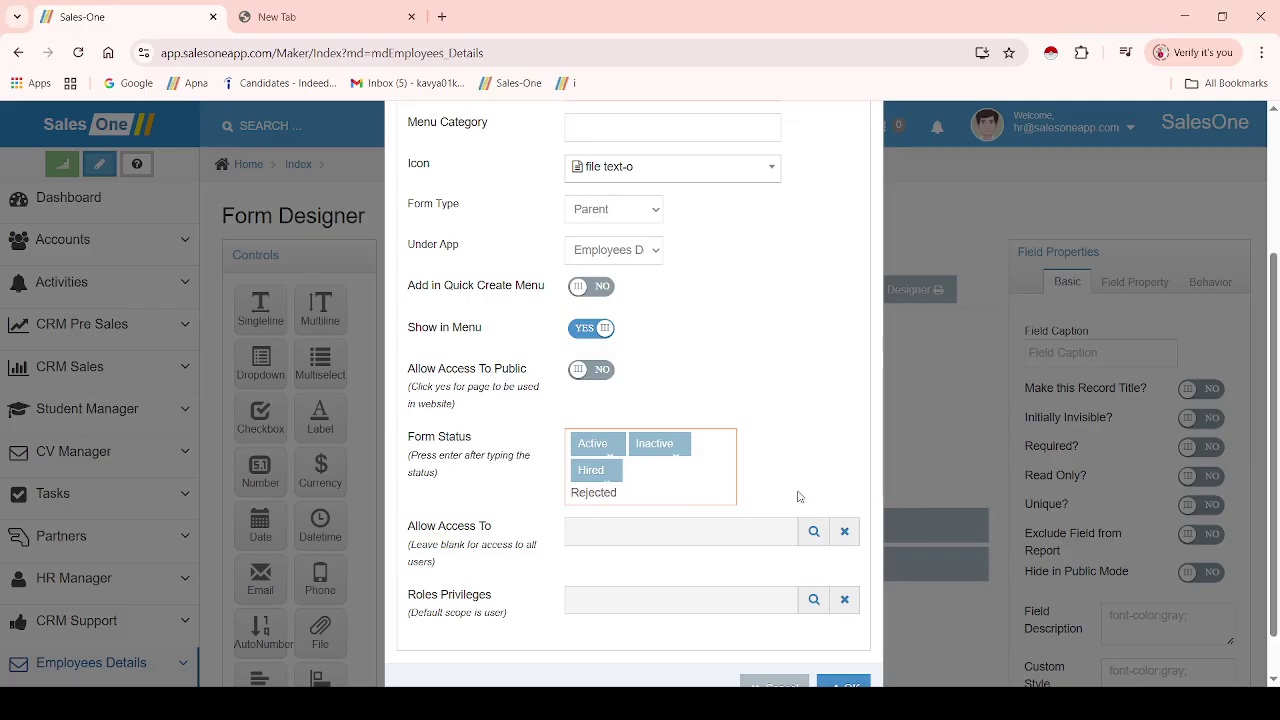
left_click(831, 470)
left_click(585, 493)
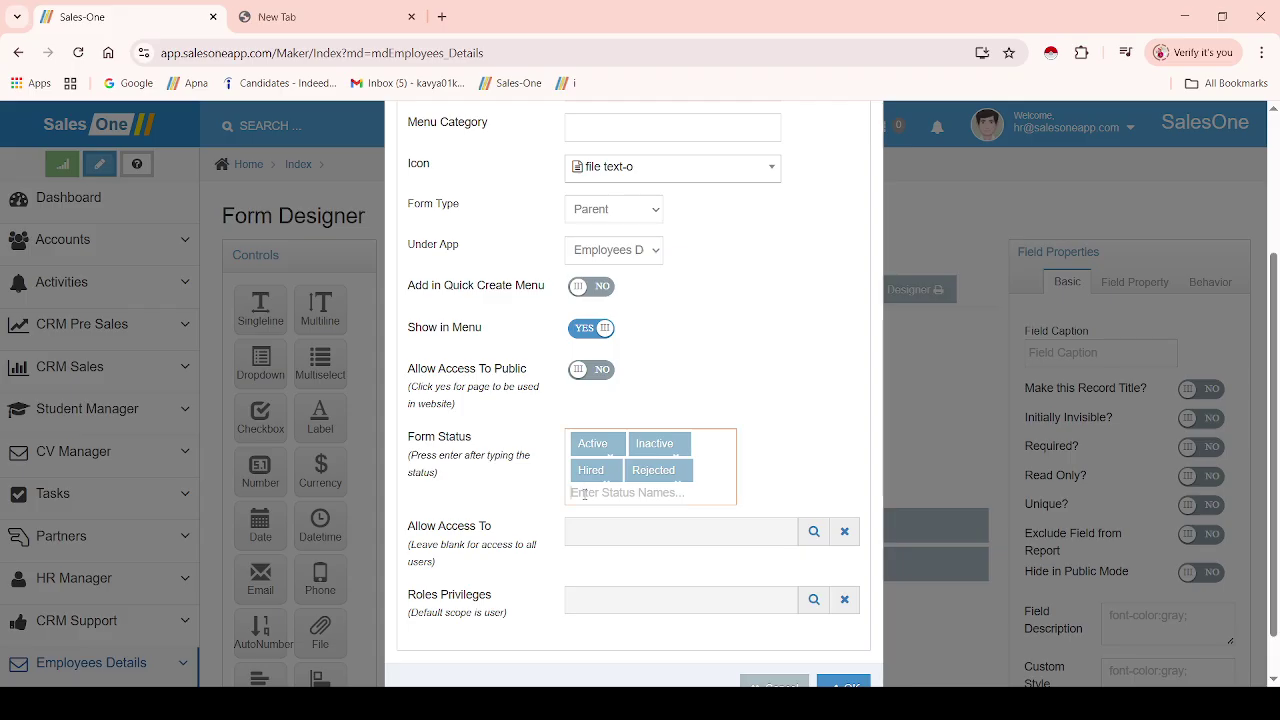
type("Exced")
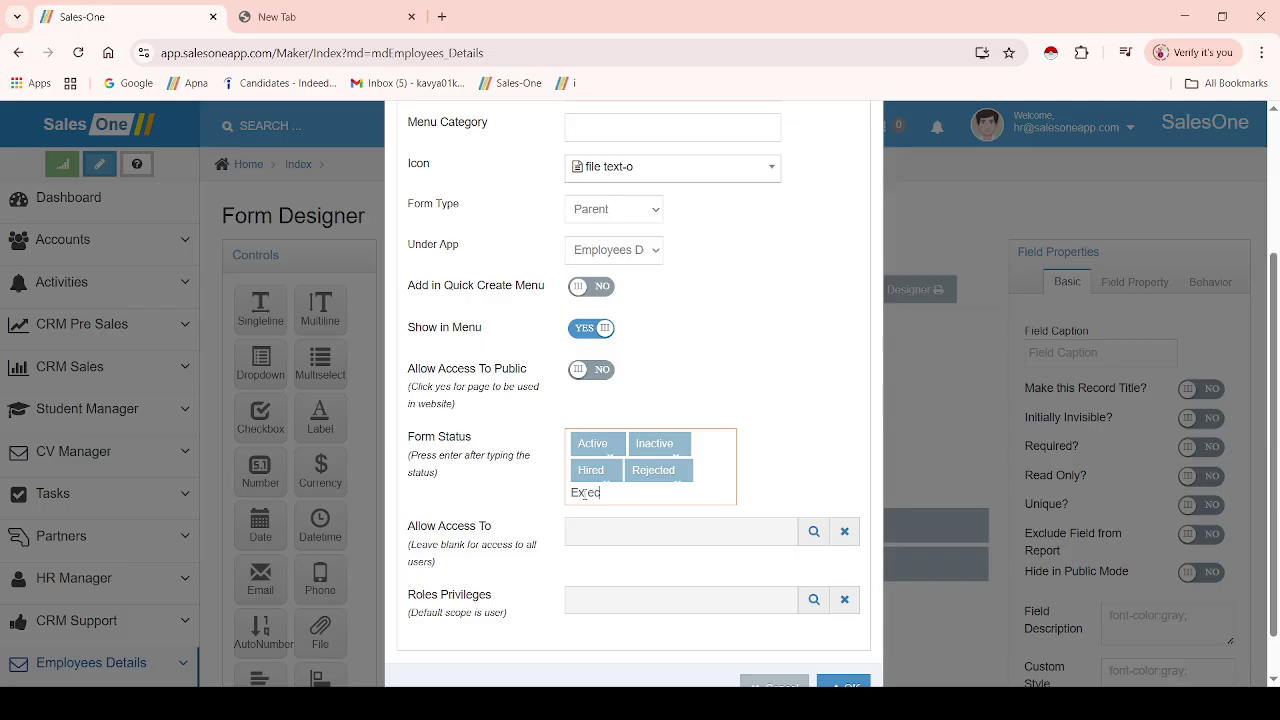
key("BackSpace")
type("mployee")
key("Return")
- Add the statuses HR Executive, HR Manager, Sales and Marketing Associates
left_click(592, 521)
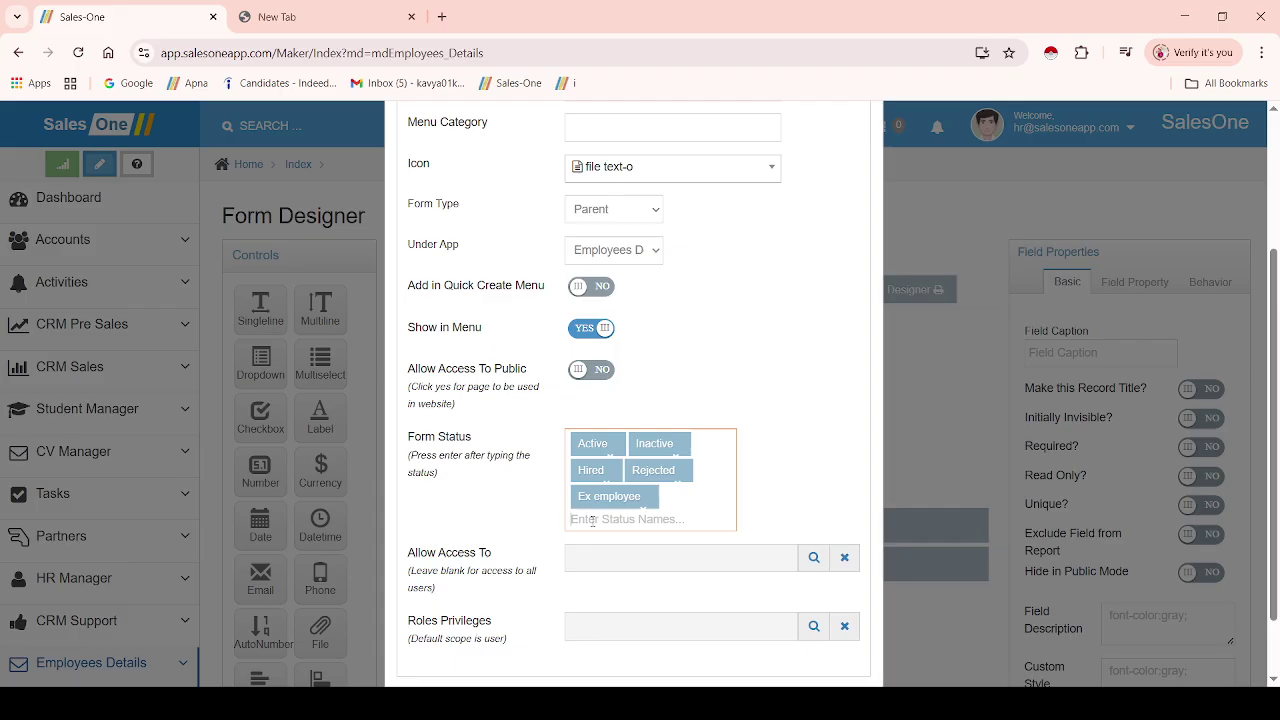
type("H")
type("r")
type("R")
type(" Ex")
type("ec")
type("utive")
key("Return")
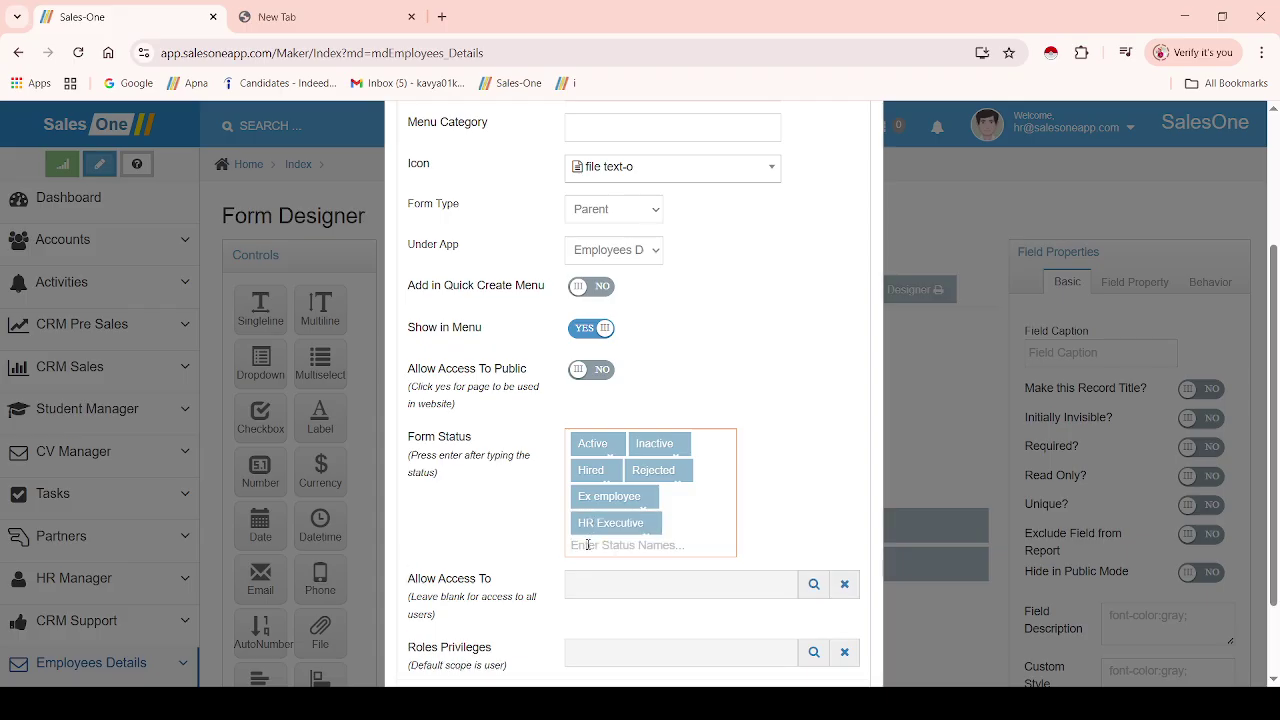
type("HR Manager")
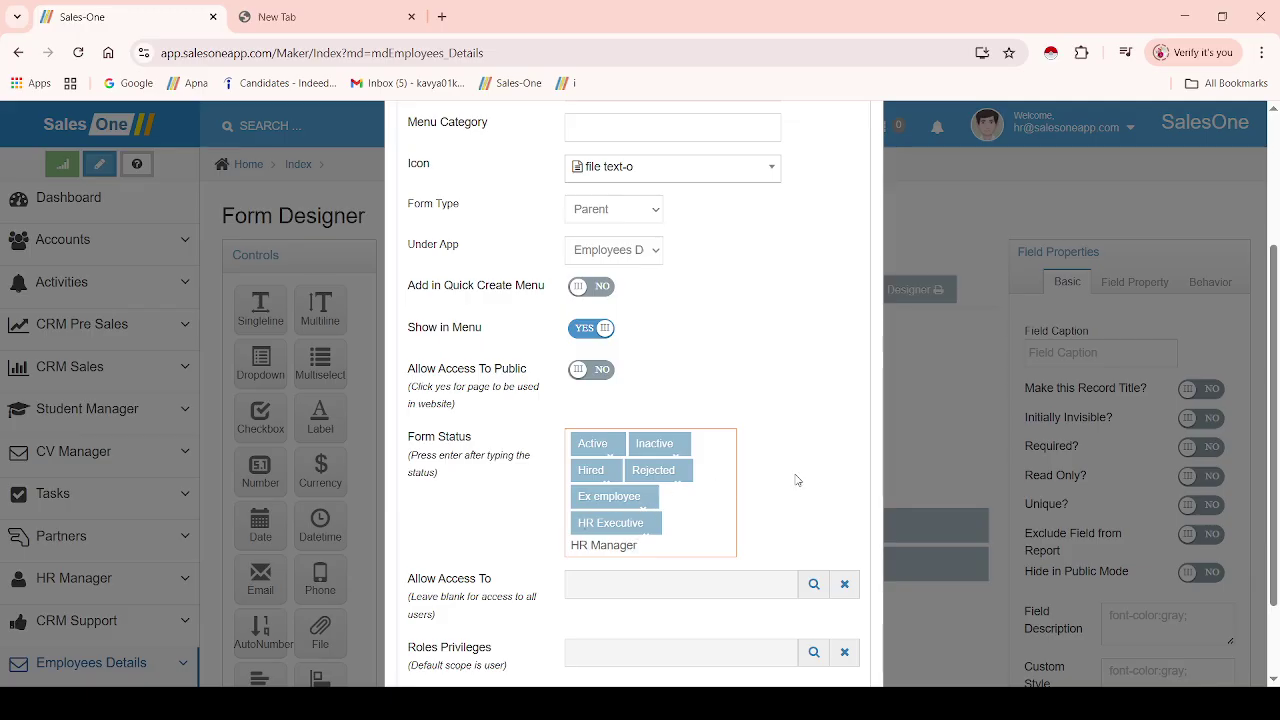
left_click(794, 489)
left_click(578, 577)
type("Sales")
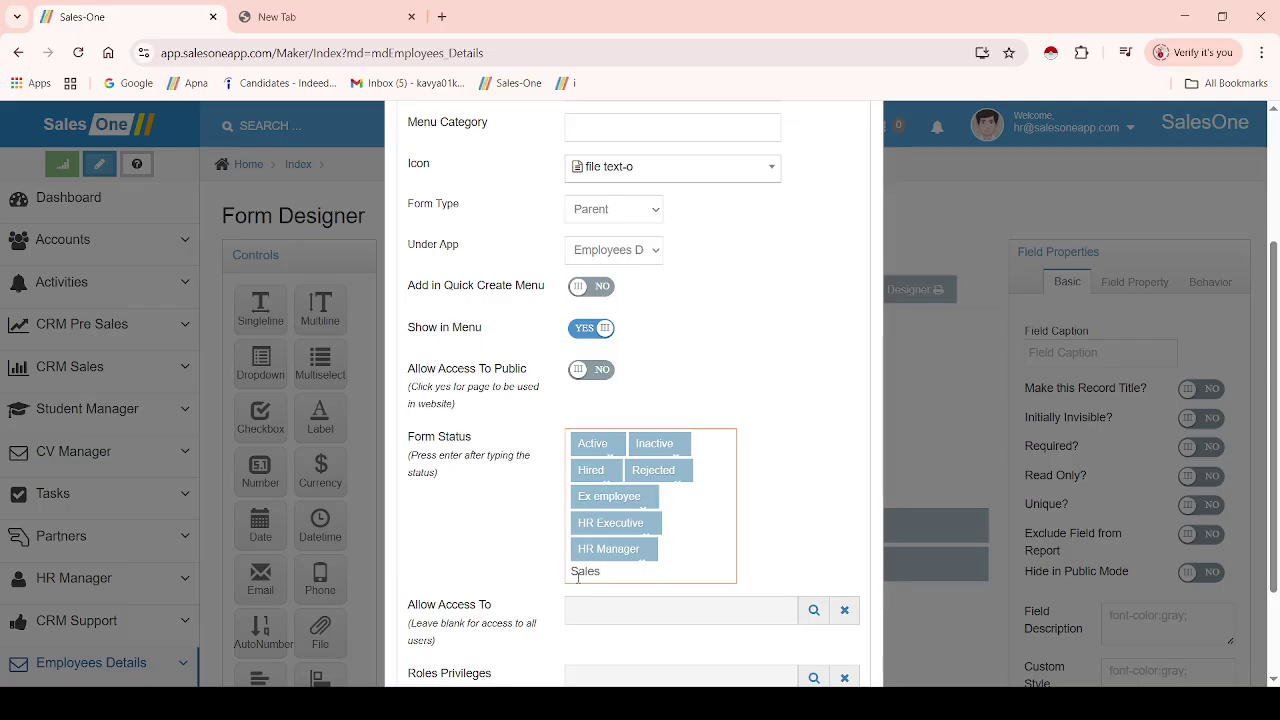
key("Return")
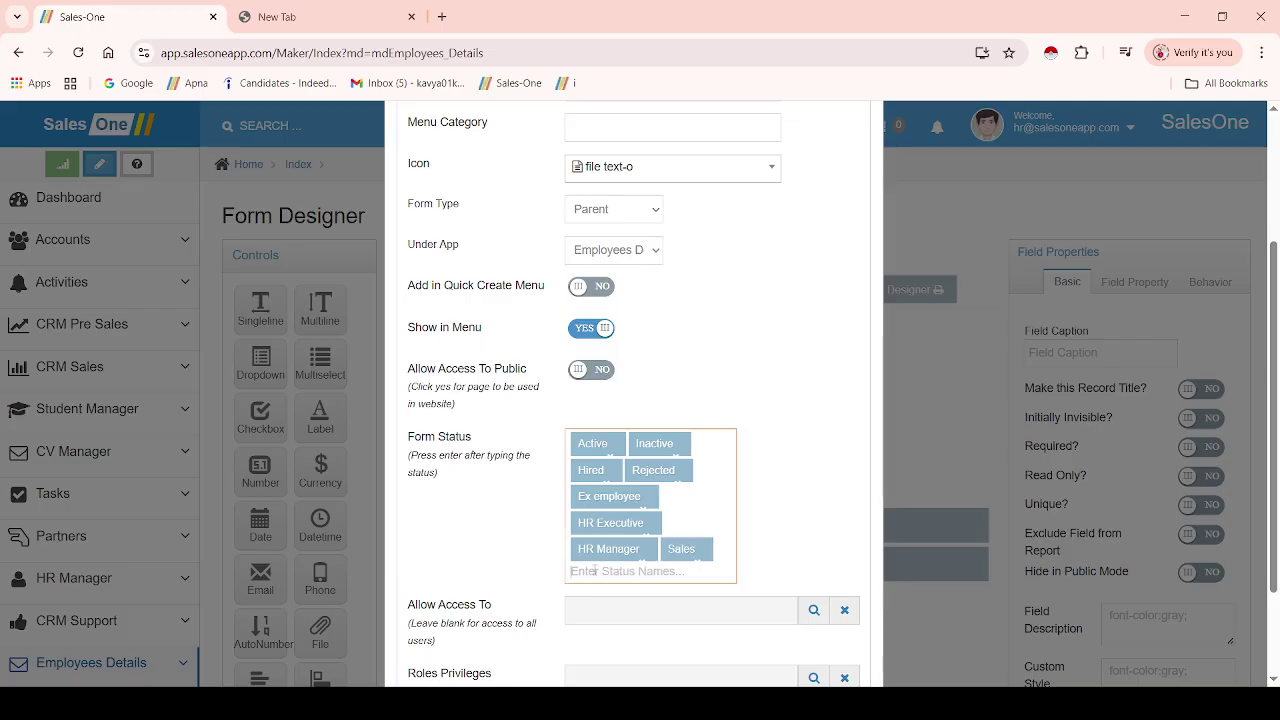
type("Ma")
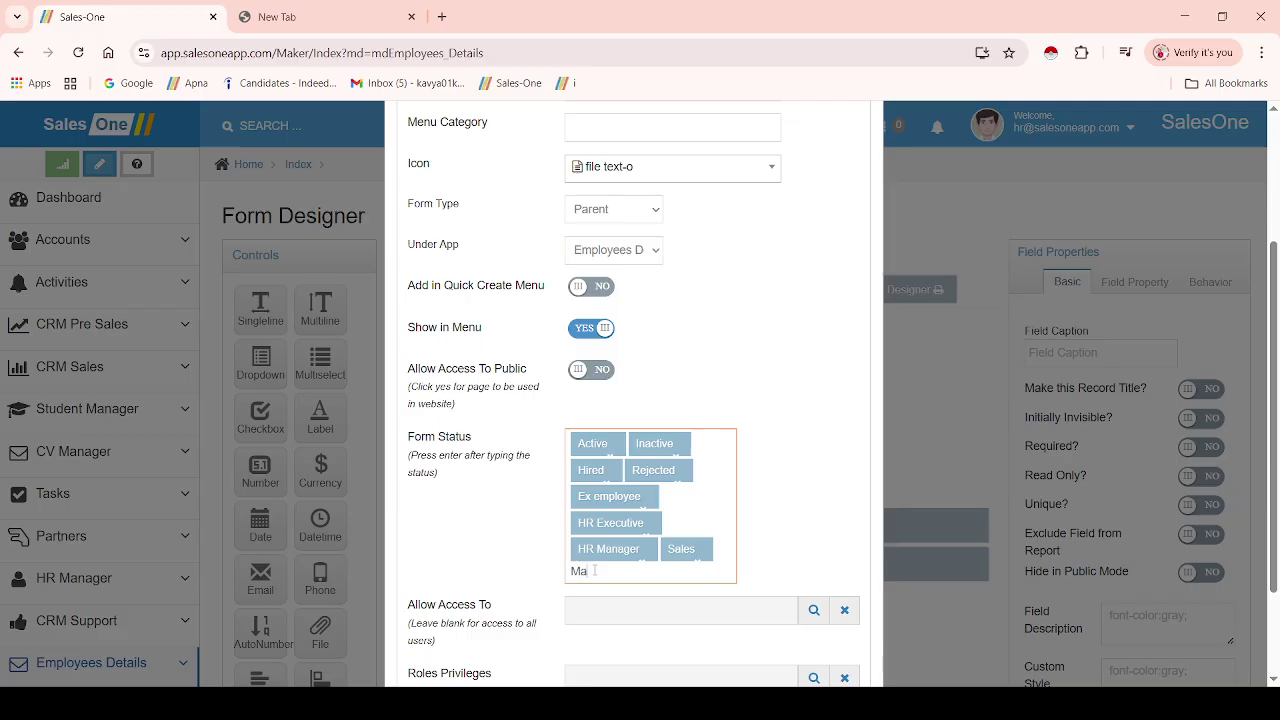
type("rketing Associa")
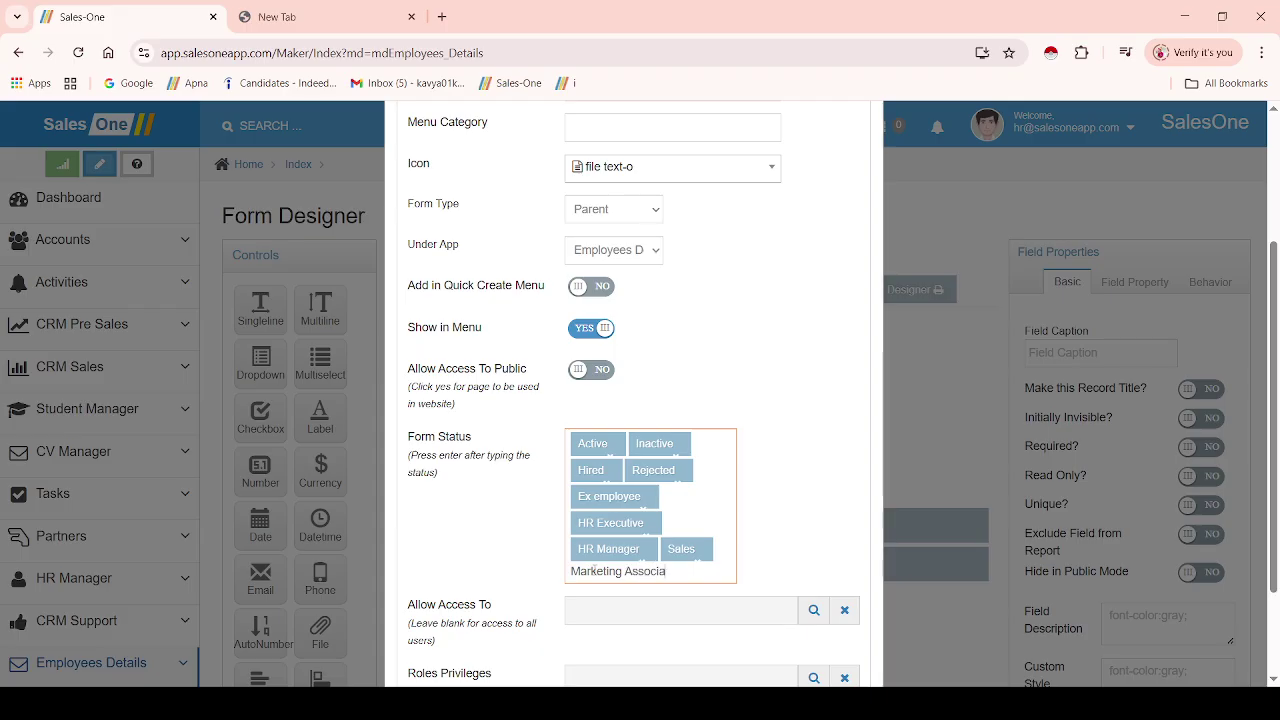
type("tes")
key("Return")
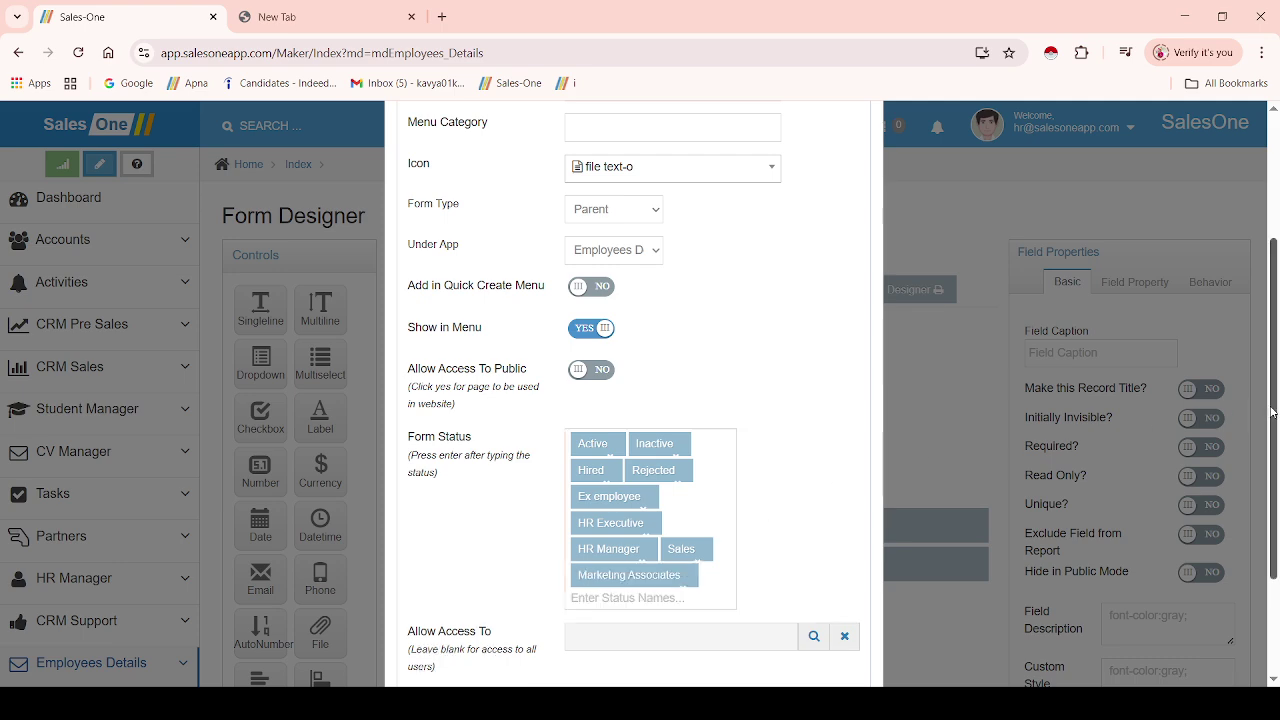
- Apply the form settings, save the EMPLOYEES RECORD form, and close Form Configuration with OK
left_click_drag(1274, 411, 1240, 530)
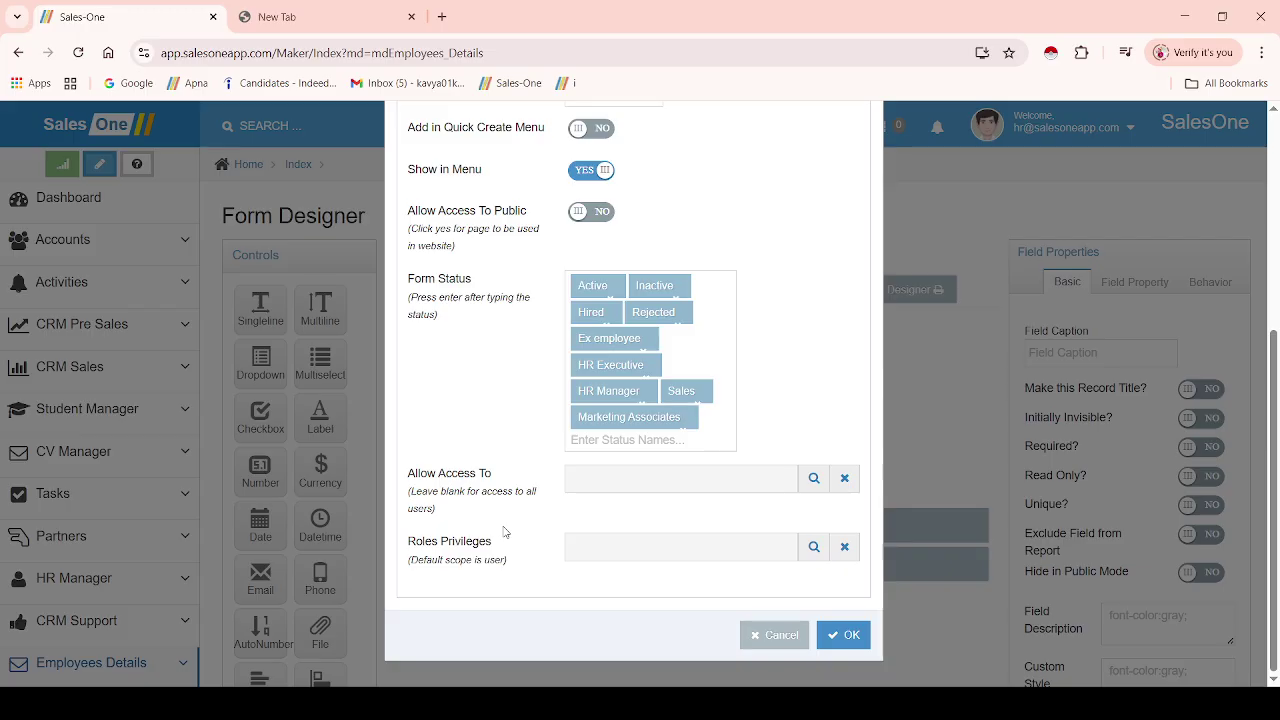
left_click(586, 483)
left_click(843, 636)
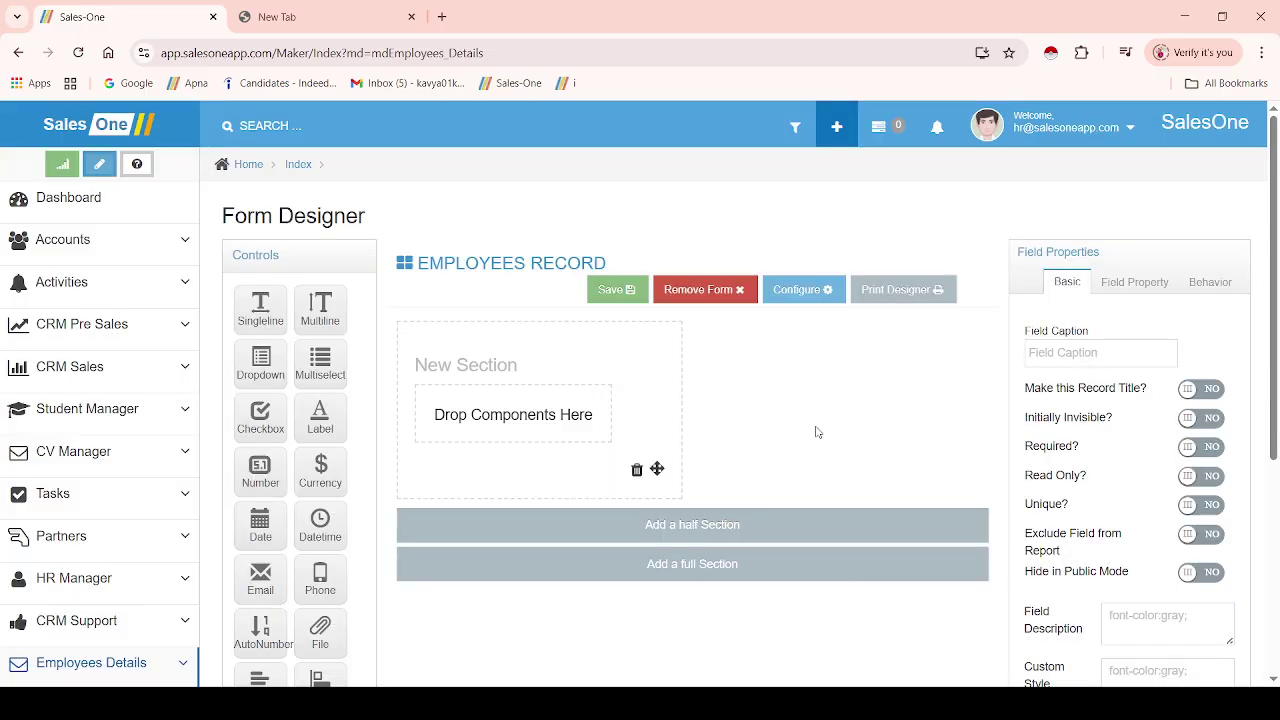
left_click(633, 299)
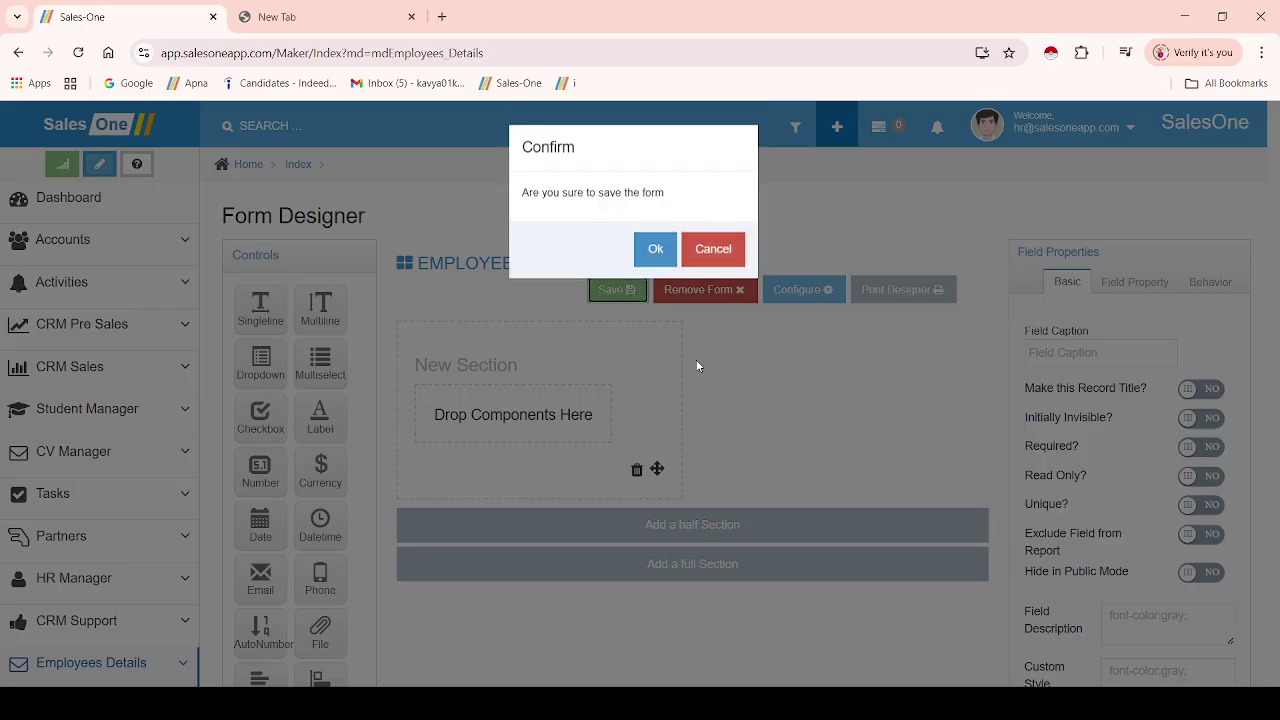
left_click(655, 247)
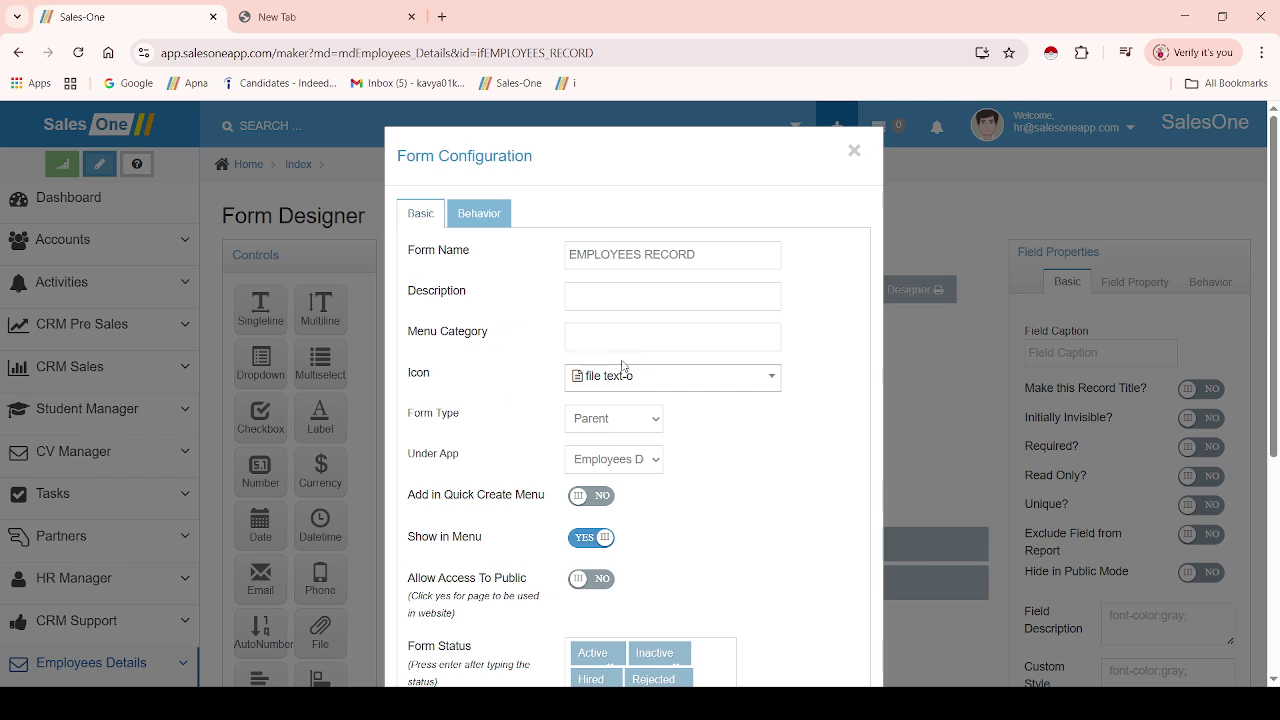
scroll(1277, 512, "down", 4)
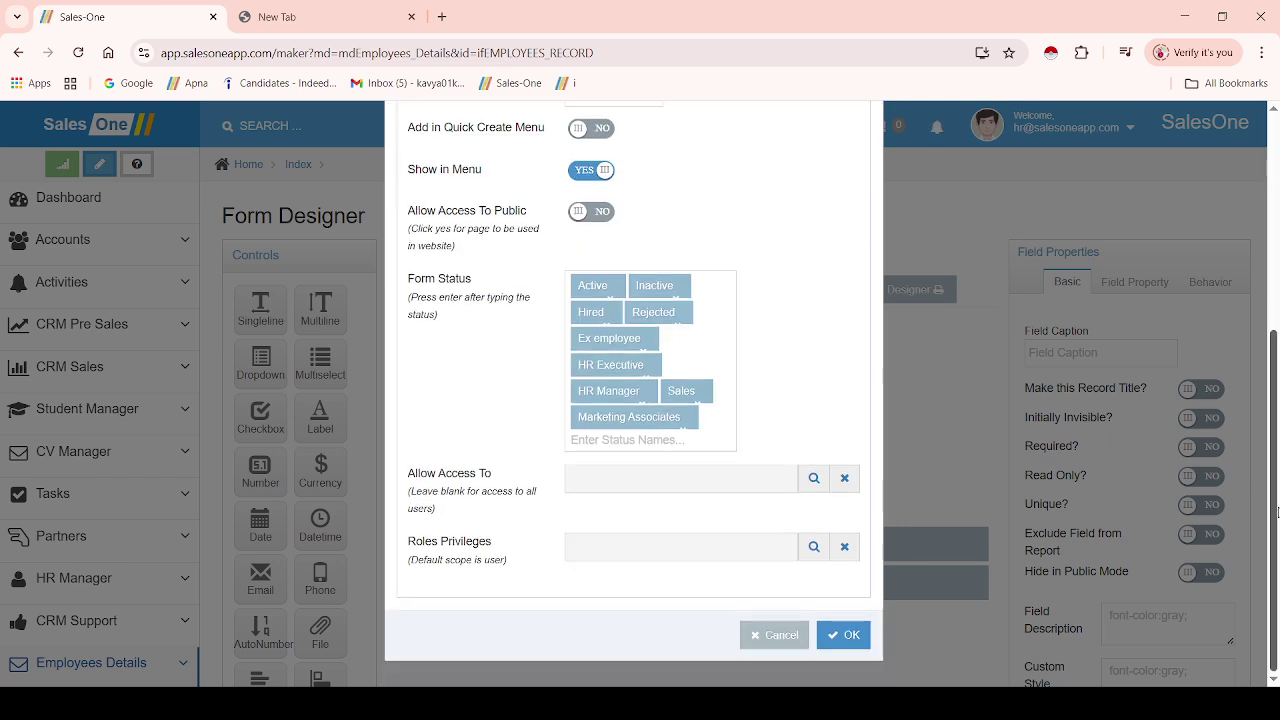
left_click(843, 634)
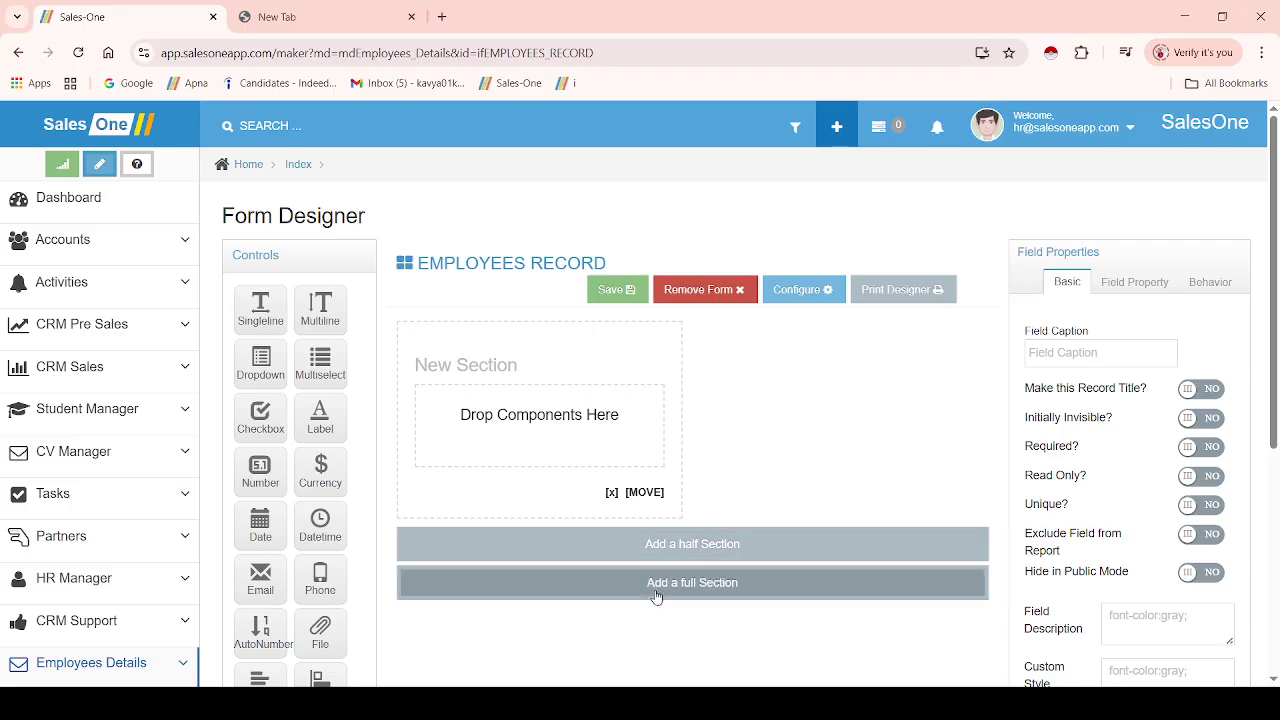
- Add a half section and retitle the first section Employees Details
left_click(683, 541)
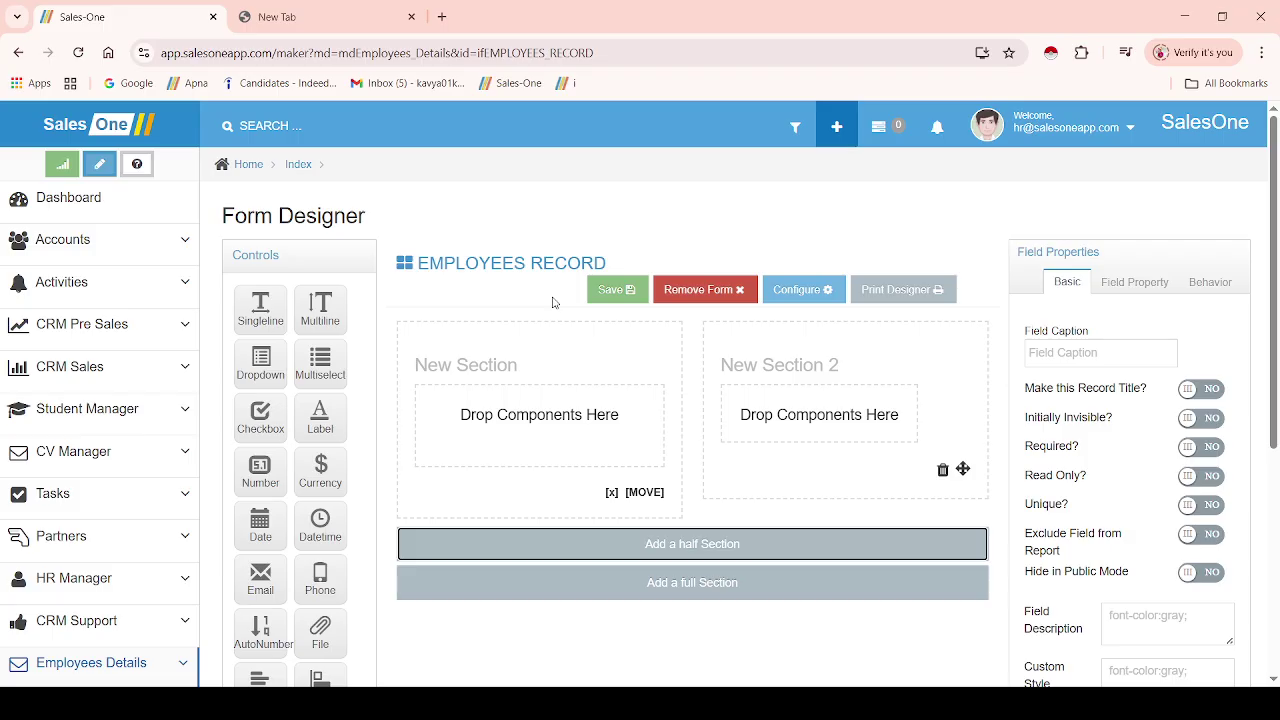
left_click(505, 367)
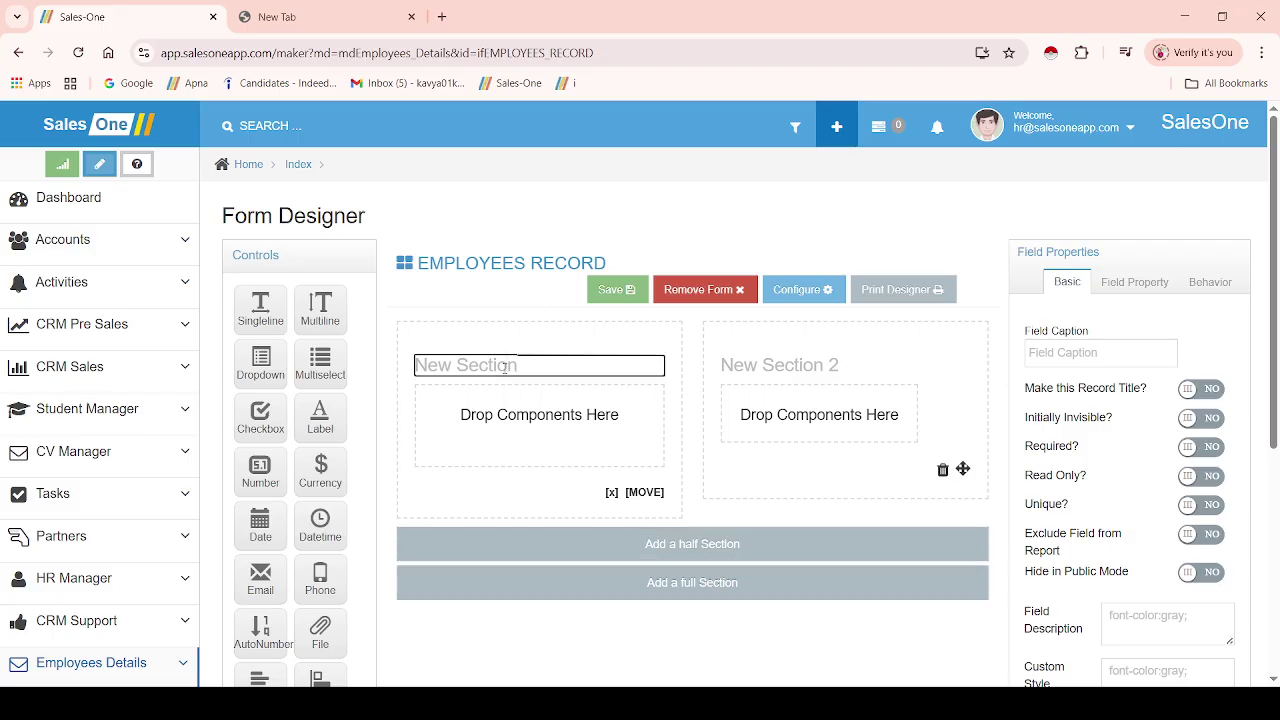
double_click(505, 367)
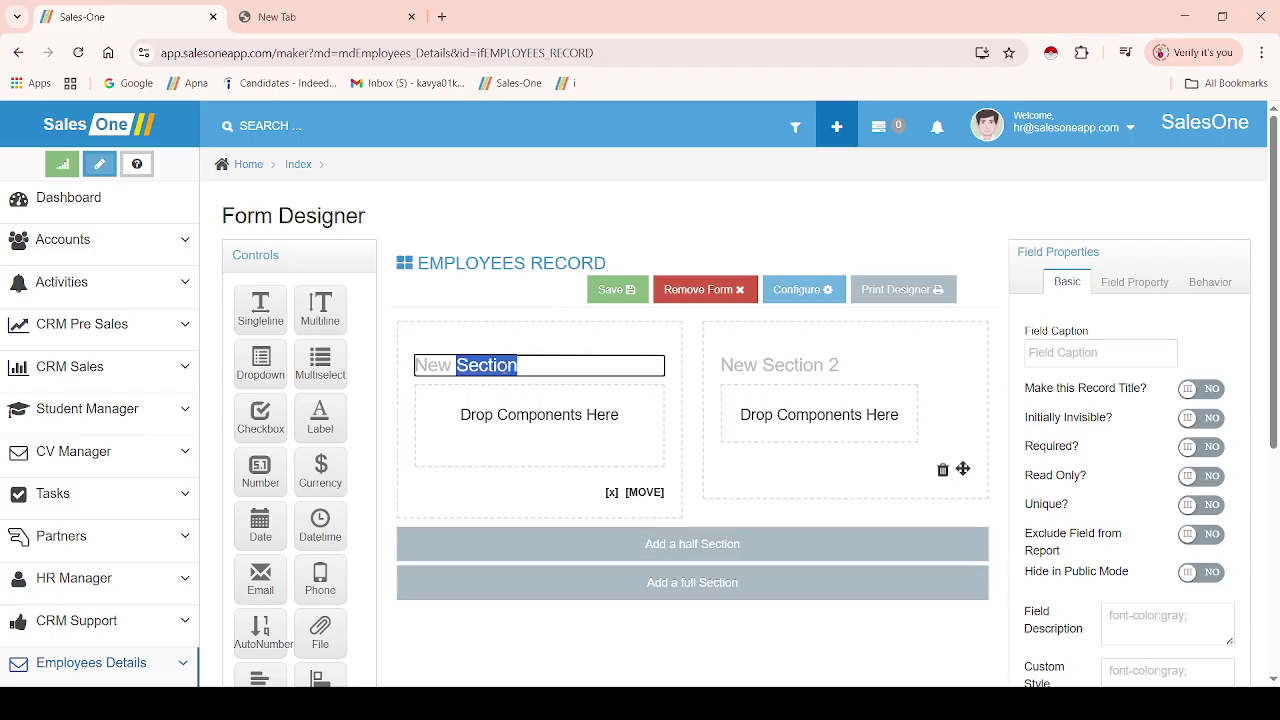
triple_click(528, 367)
key("BackSpace")
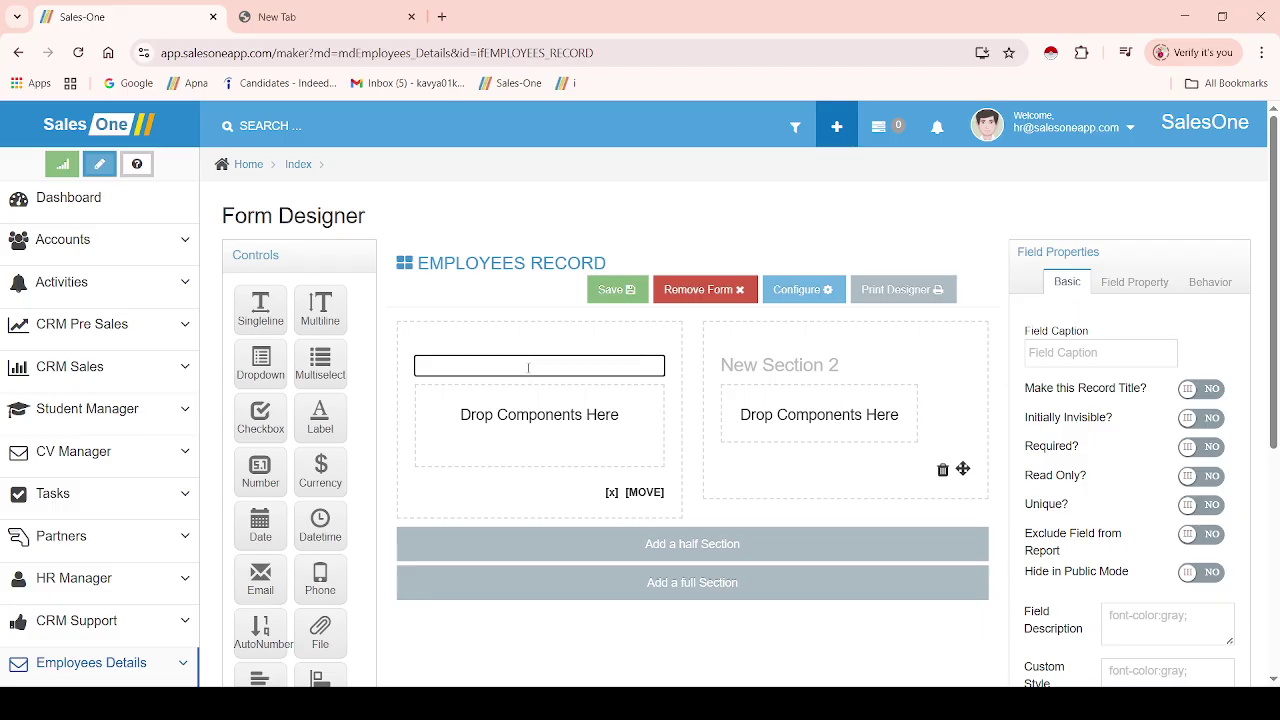
type("Employees")
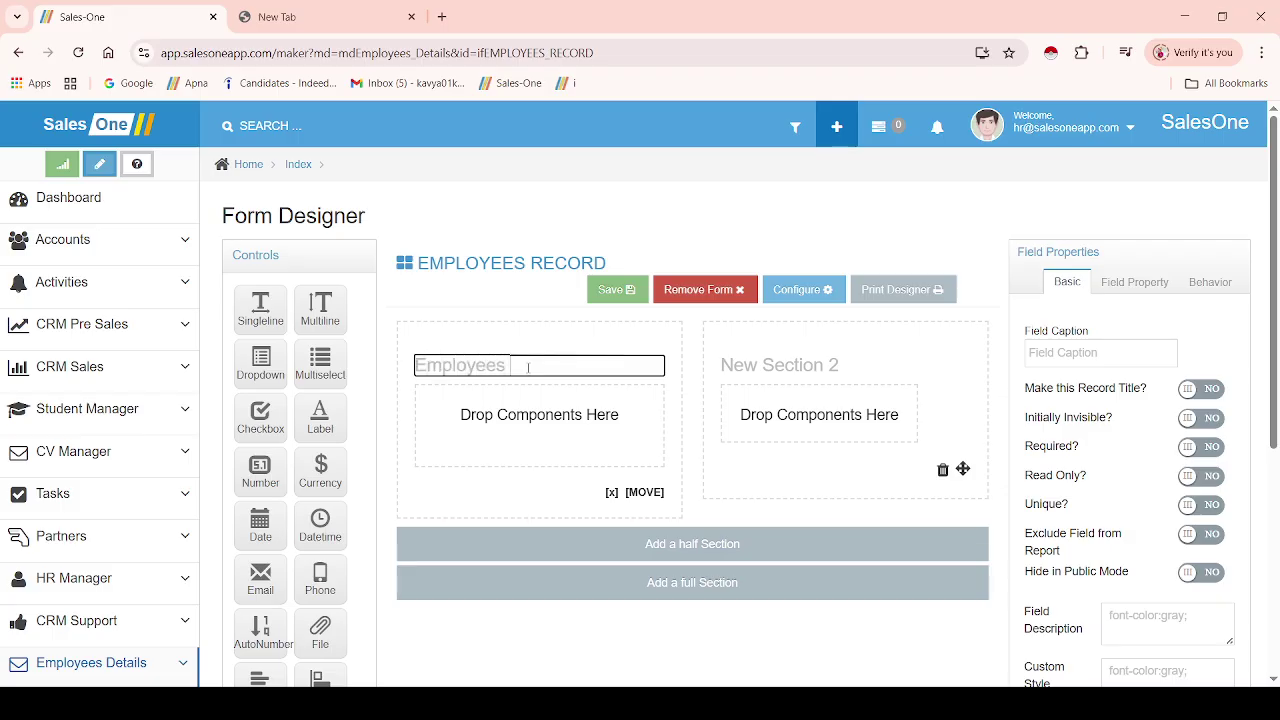
type(" De")
- Retitle the second section Basic Details
left_click(746, 368)
triple_click(746, 368)
type("Basic Details")
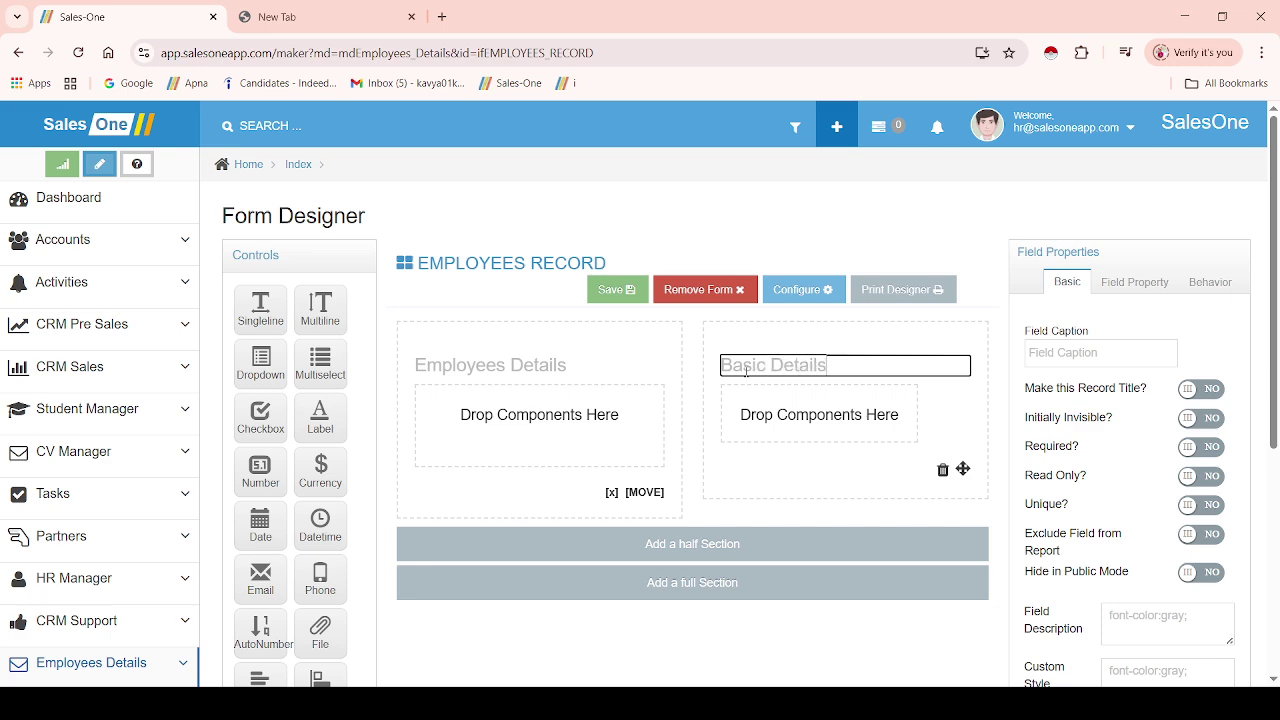
left_click(714, 405)
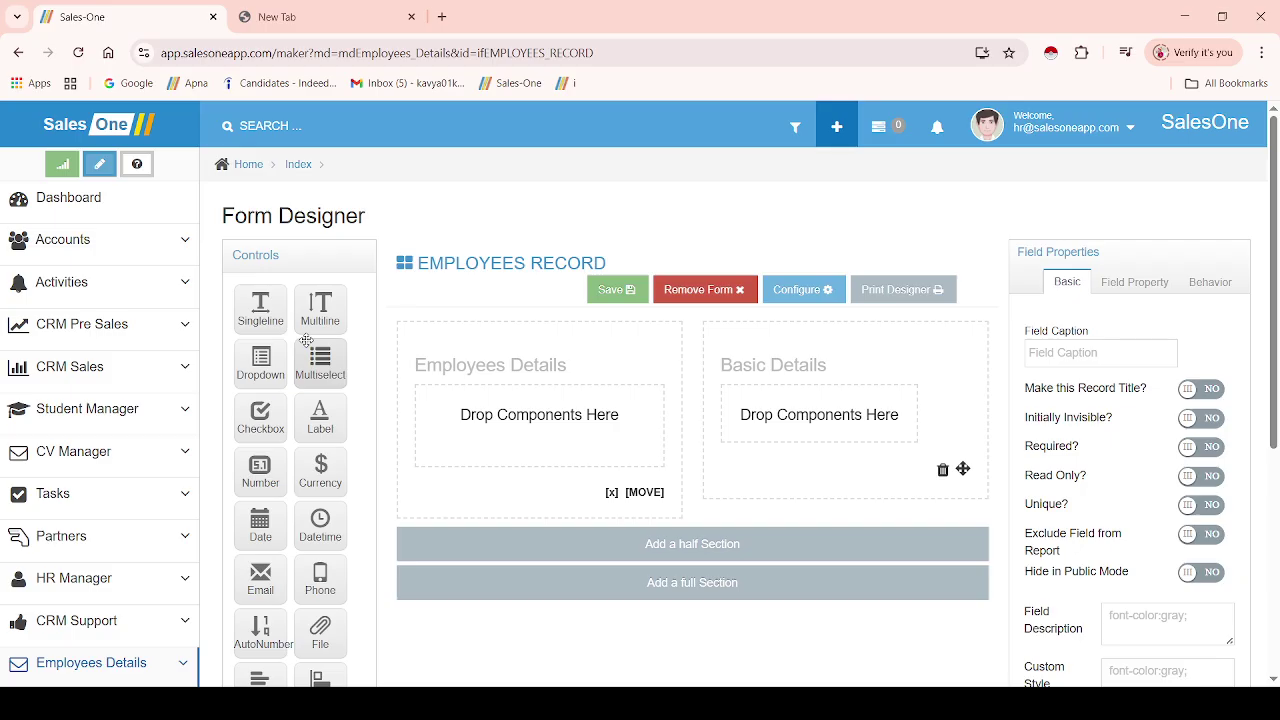
- Add a Singleline field captioned Employee Name and a Phone field captioned Contact Number
left_click_drag(1274, 275, 1274, 290)
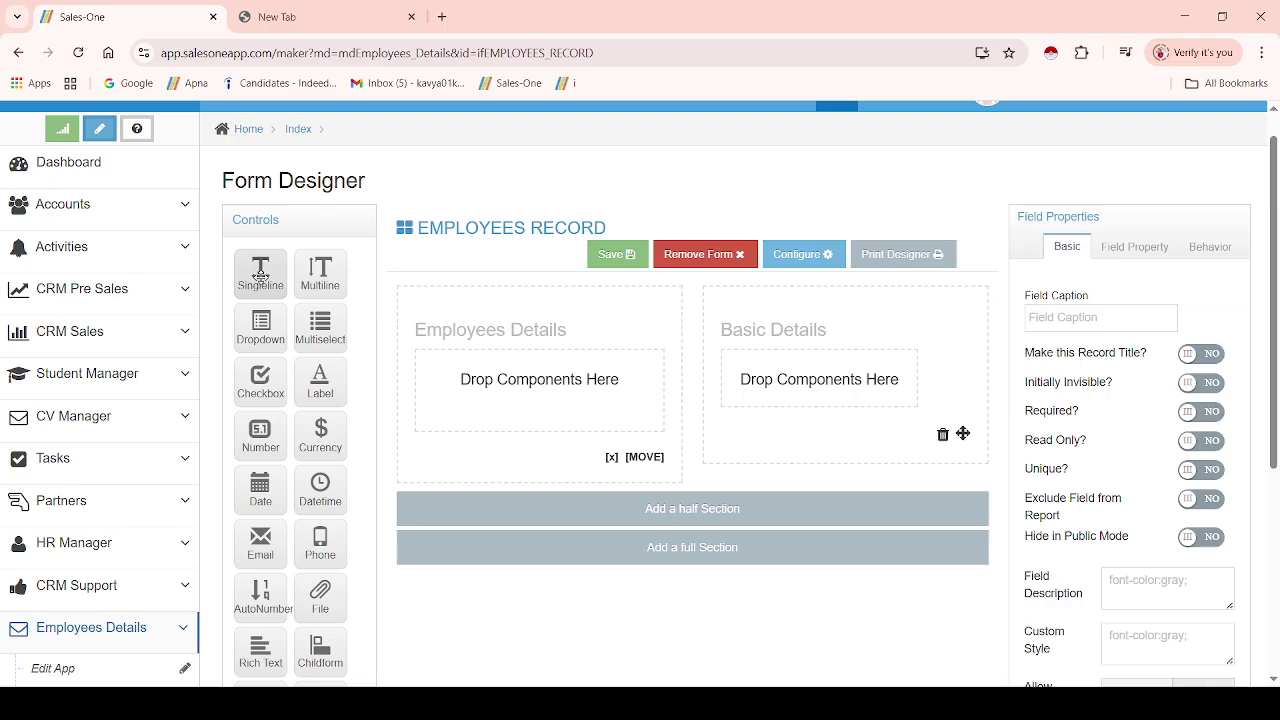
left_click_drag(260, 277, 464, 381)
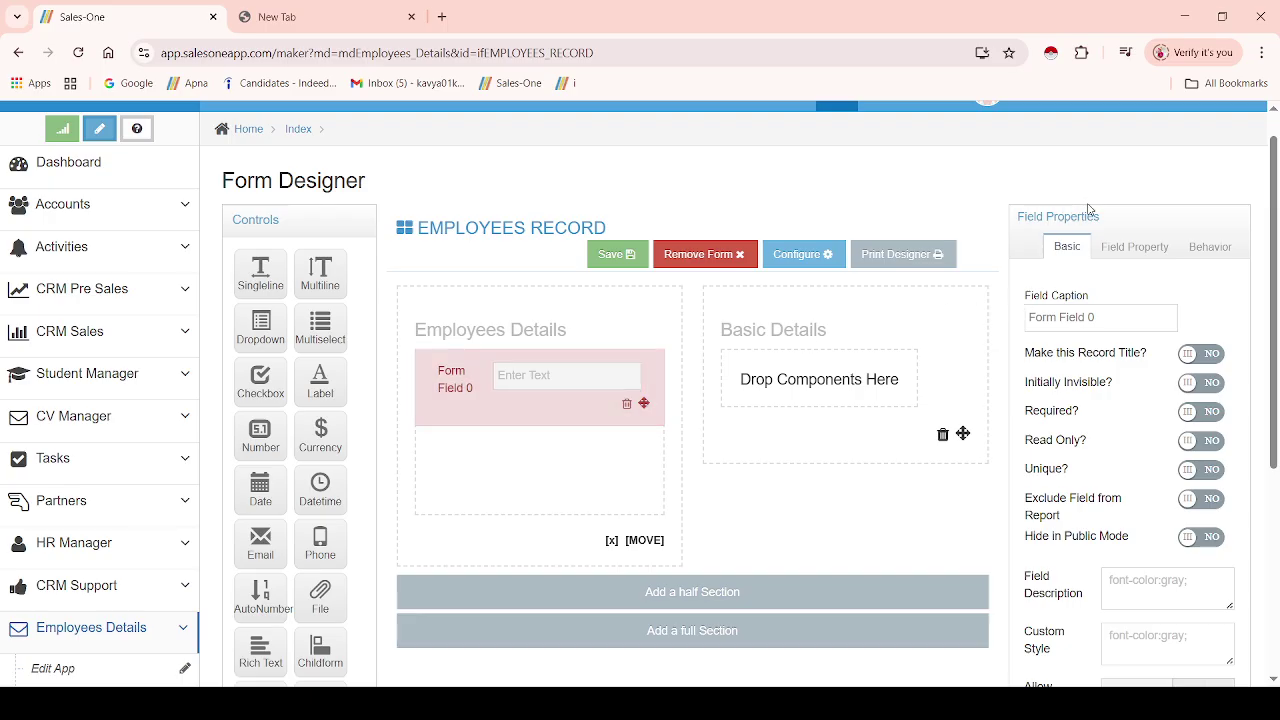
left_click_drag(1018, 222, 1112, 220)
left_click(1091, 272)
left_click(1102, 316)
triple_click(1102, 316)
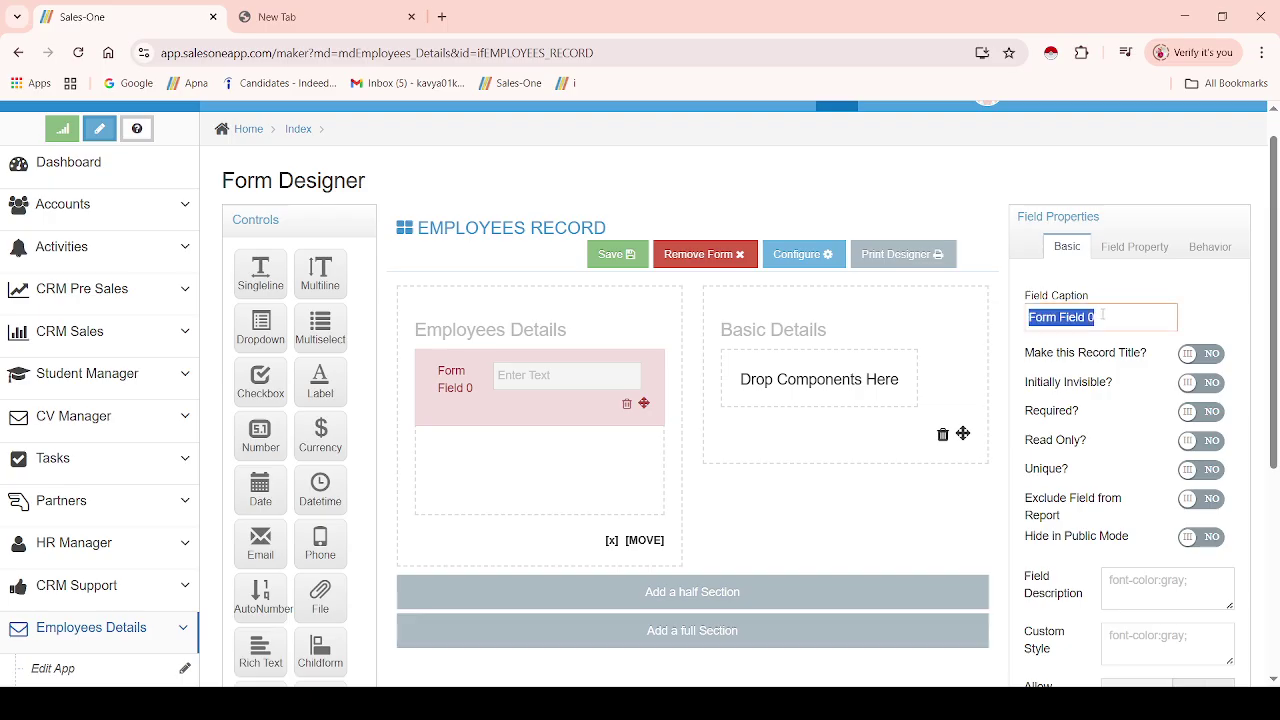
type("Employee")
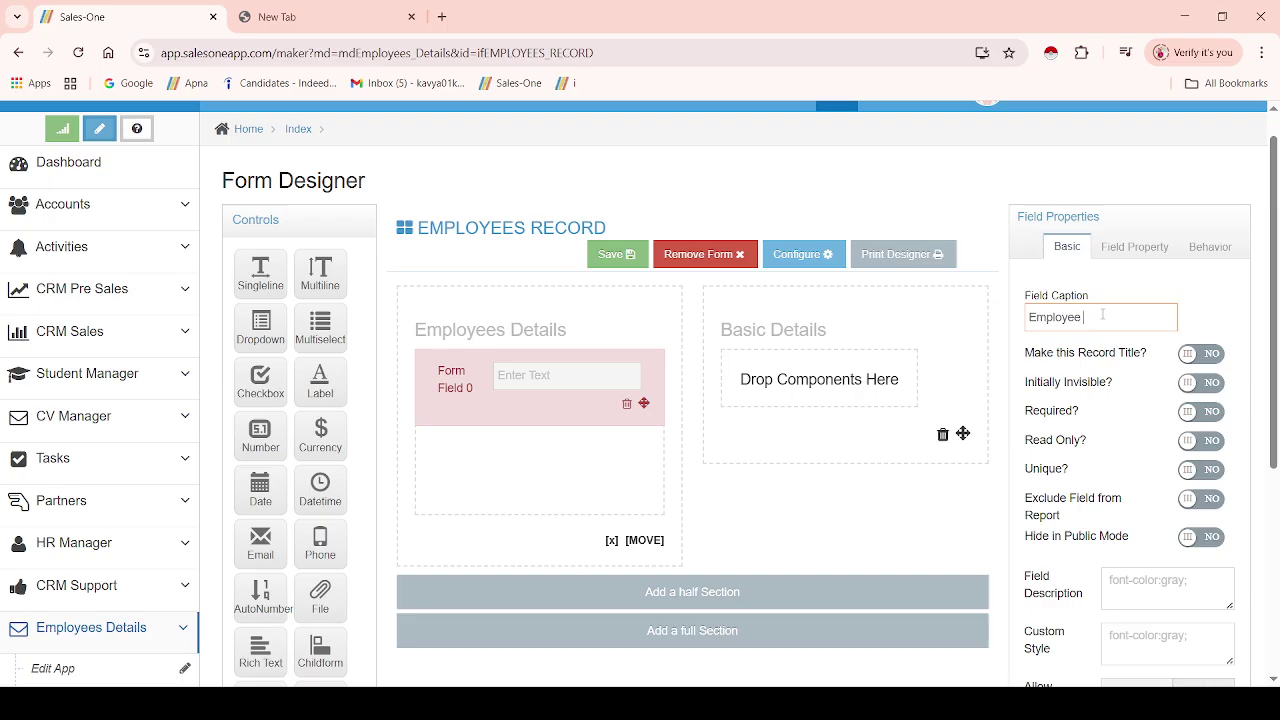
type("Name")
left_click(763, 497)
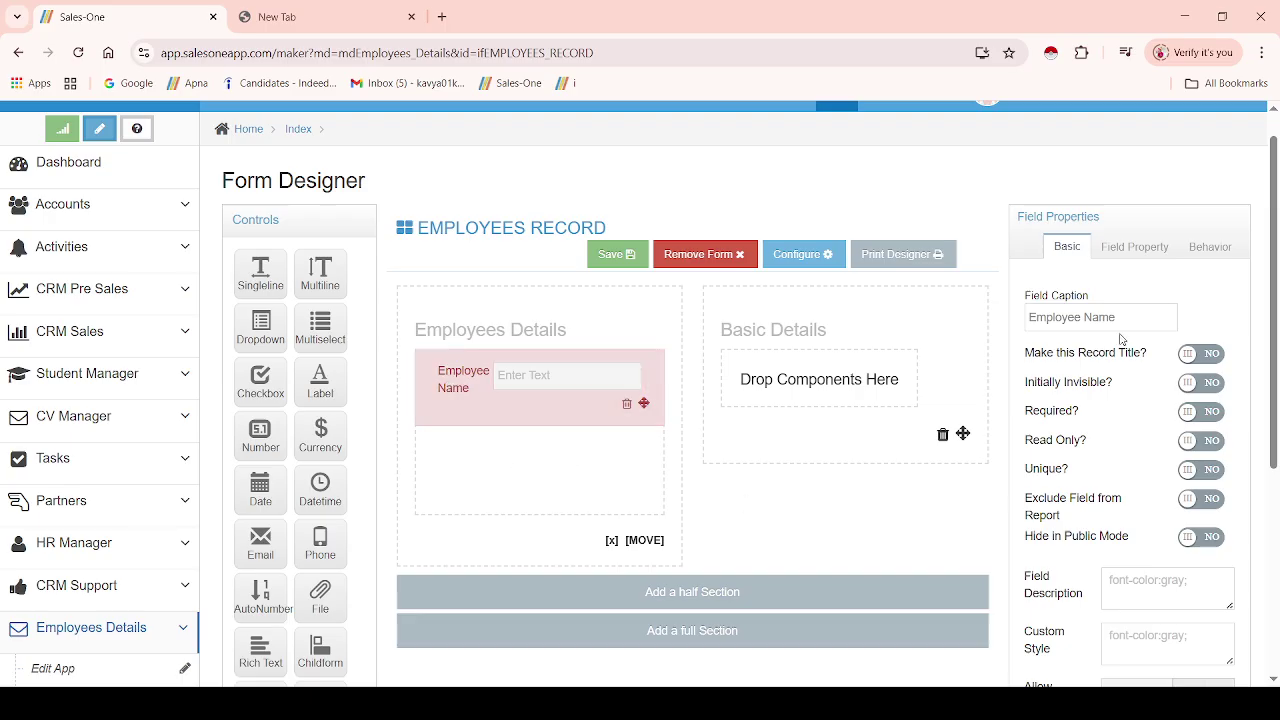
scroll(1277, 302, "down", 1)
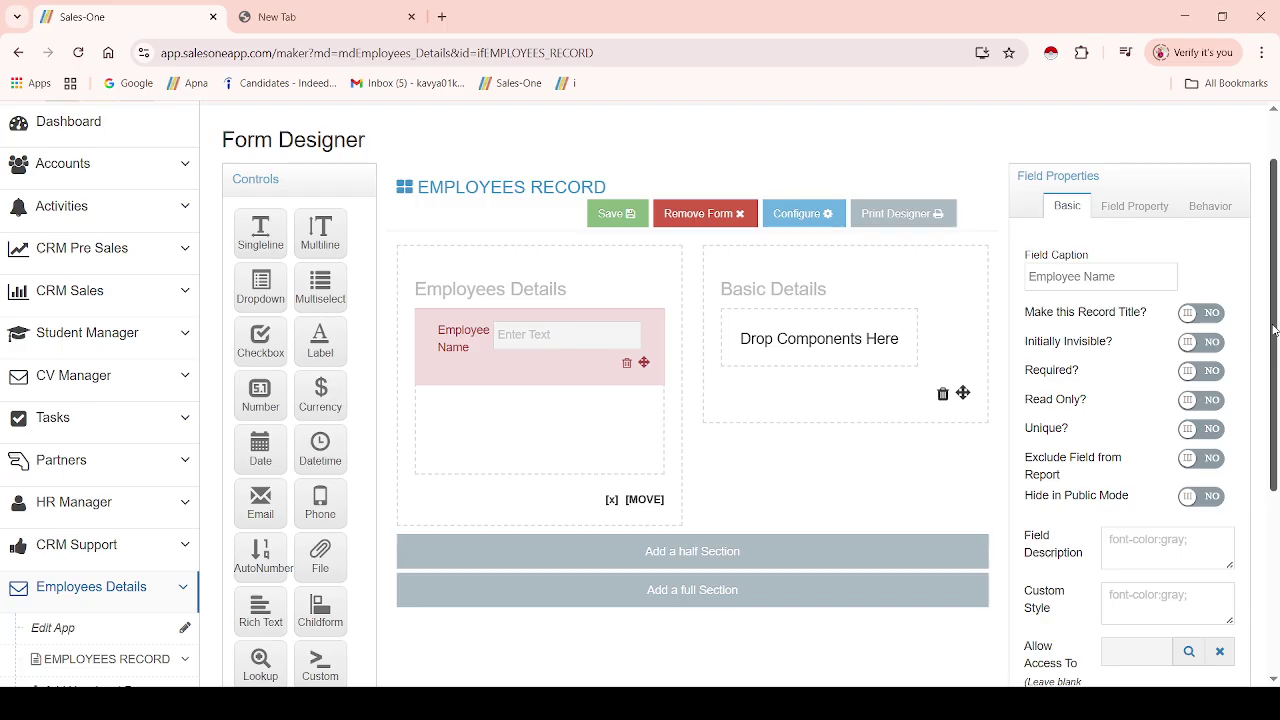
left_click_drag(320, 500, 446, 405)
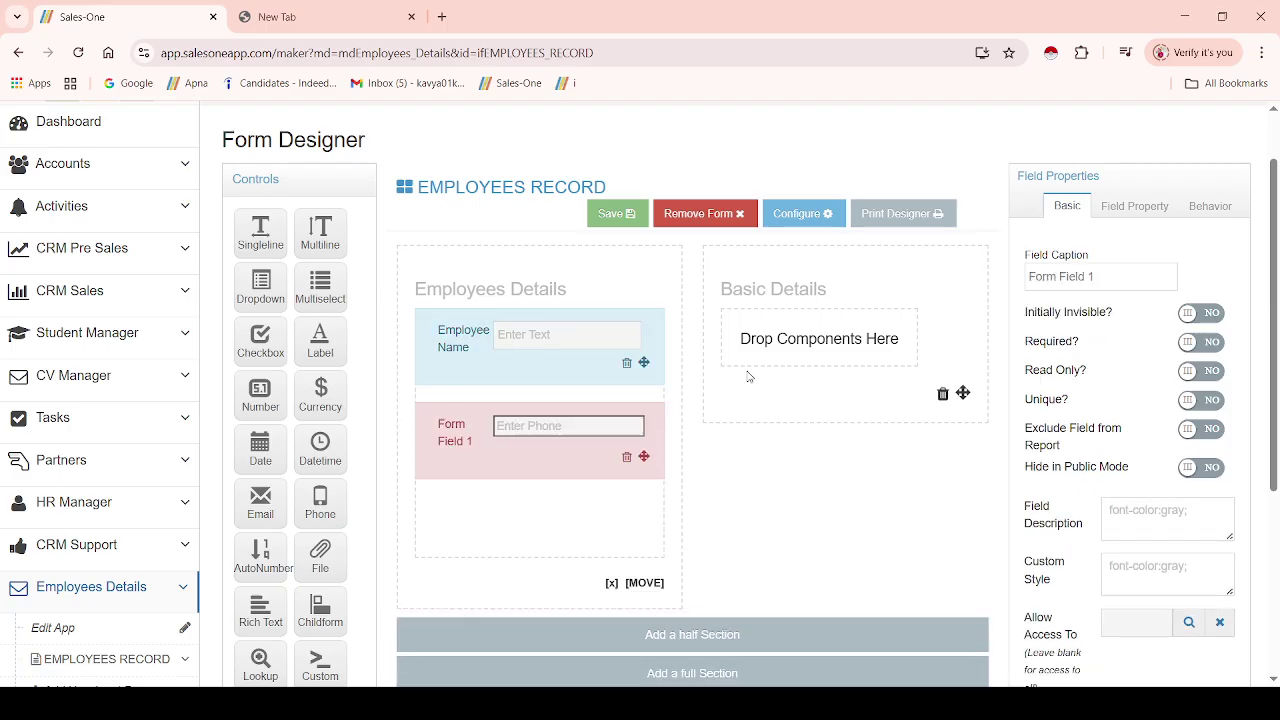
triple_click(1081, 276)
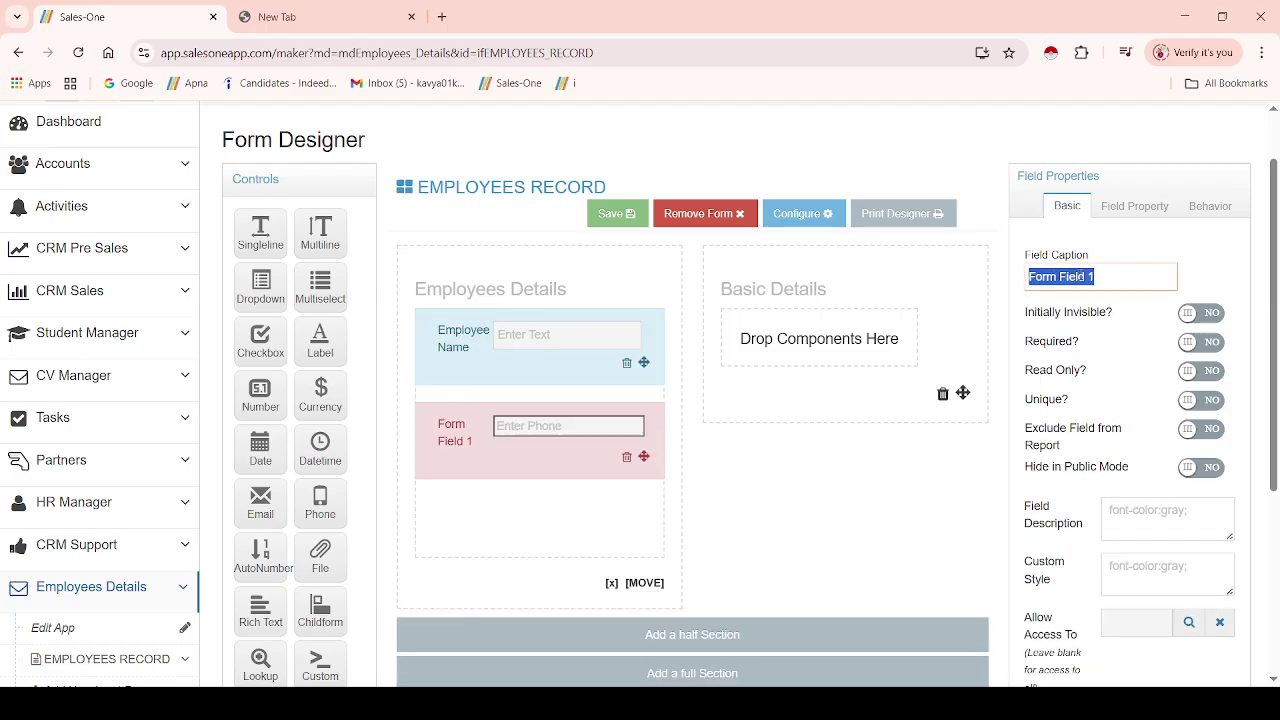
type("Contact Number")
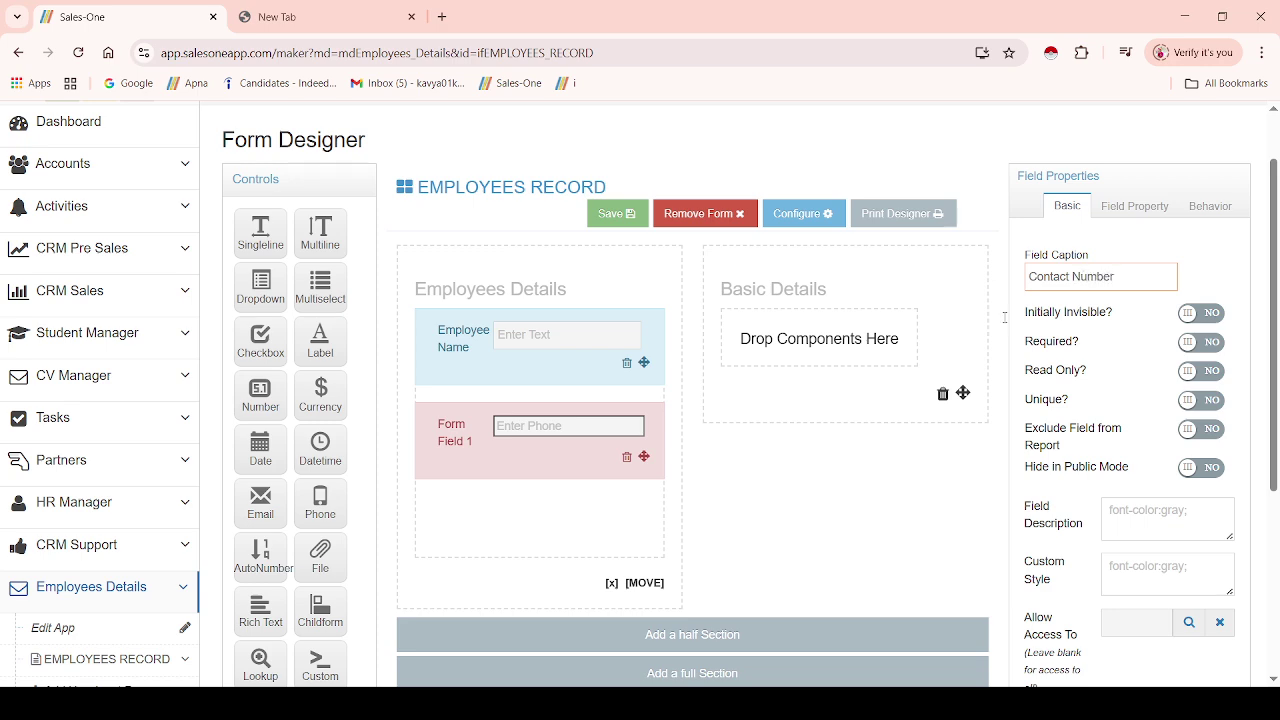
left_click(799, 470)
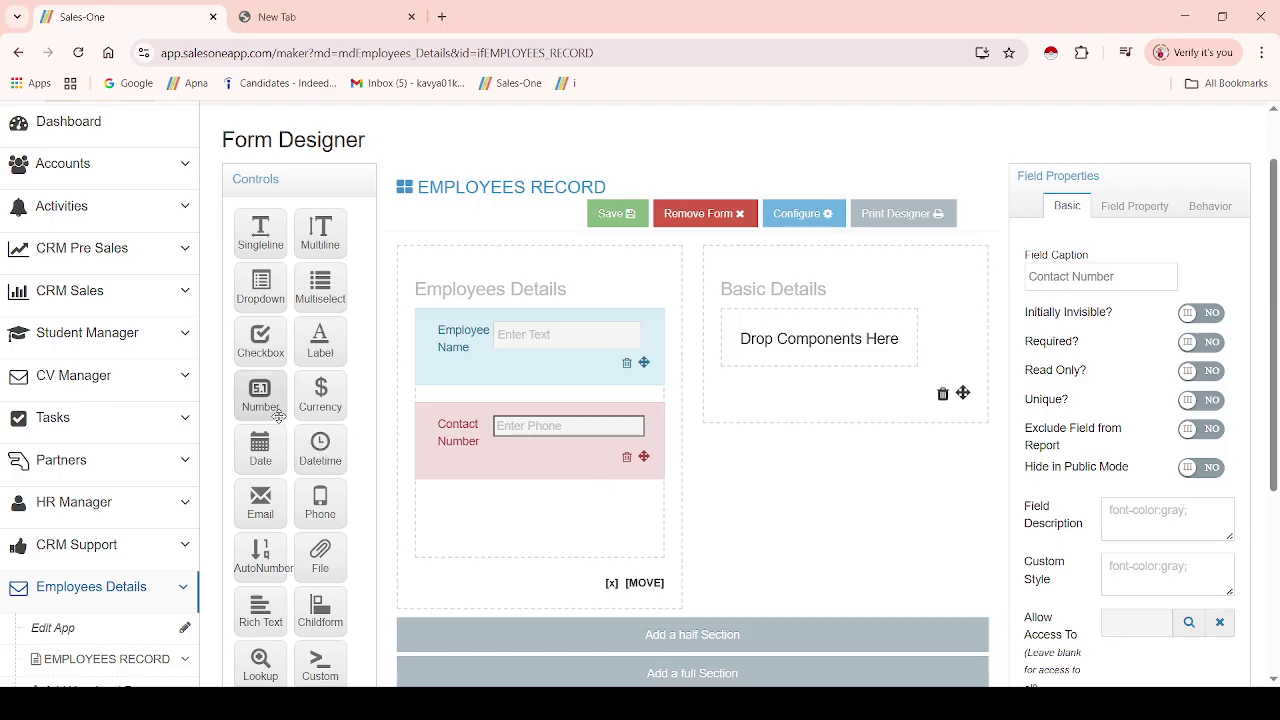
- Add an Email field captioned Email Id and a Date field captioned Date Of Birth
left_click_drag(252, 514, 490, 516)
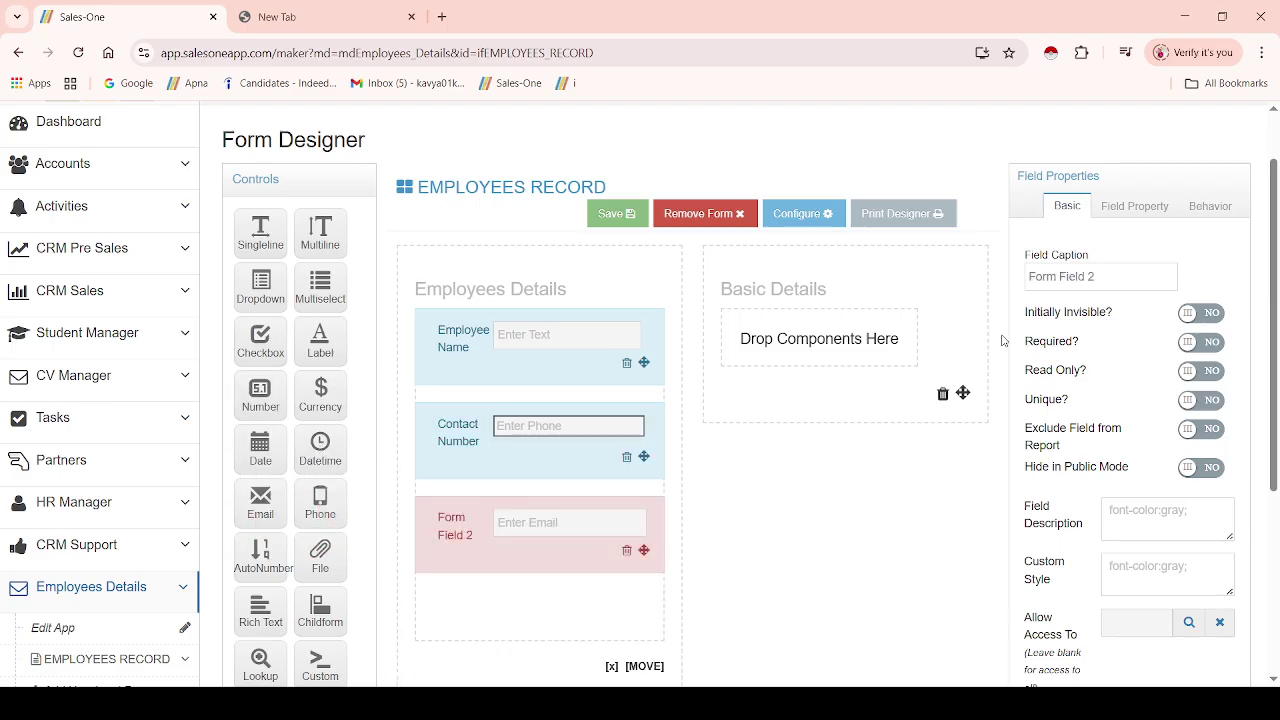
triple_click(1108, 283)
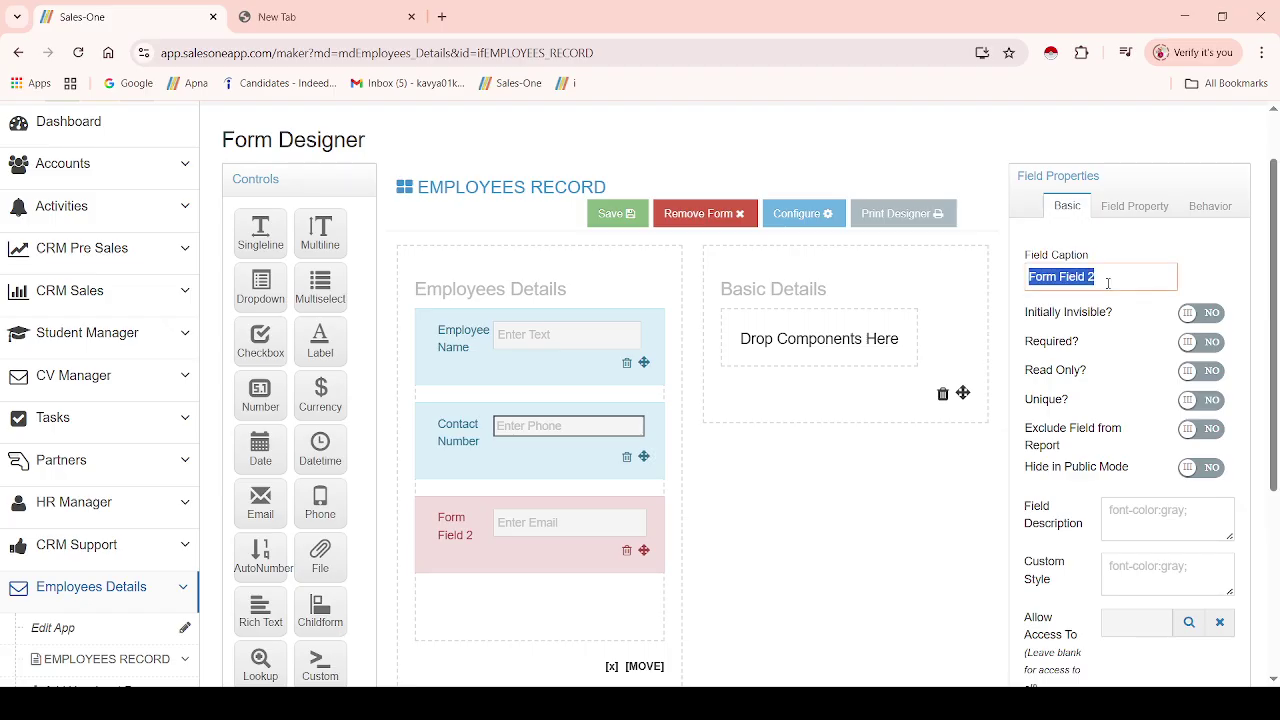
type("Email Id")
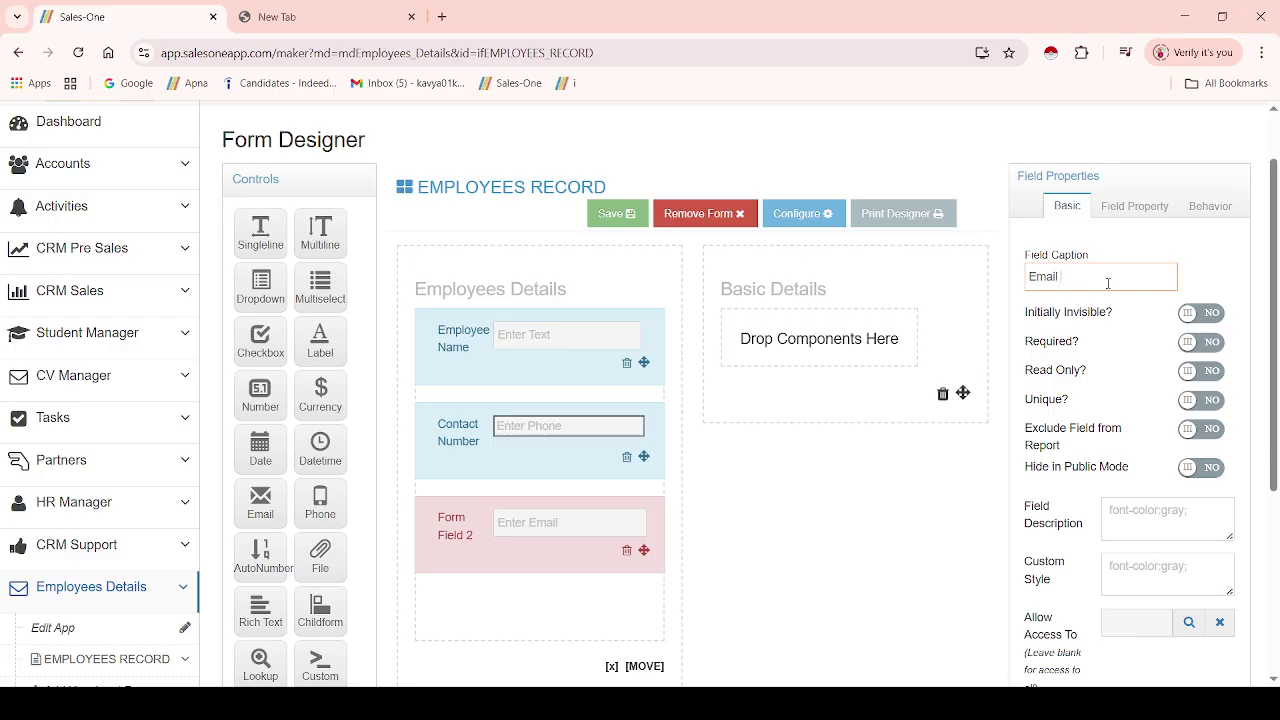
left_click(841, 467)
left_click_drag(1276, 357, 1276, 397)
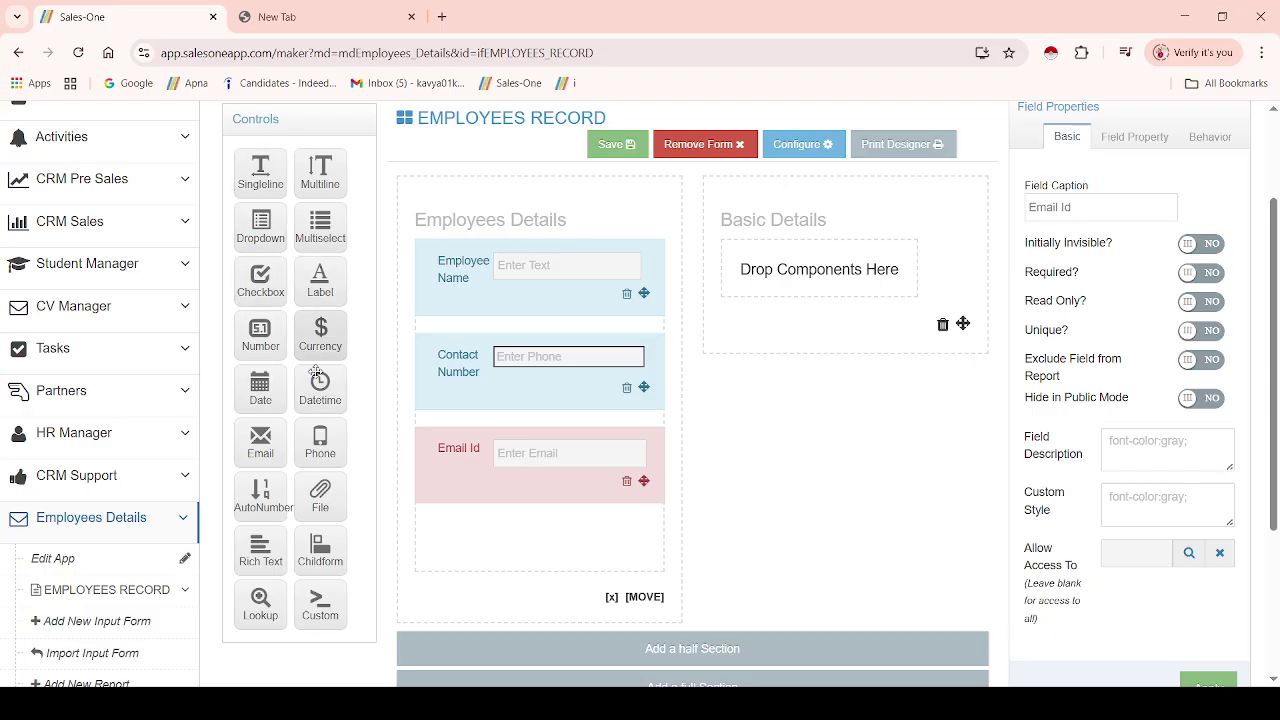
left_click_drag(260, 390, 455, 513)
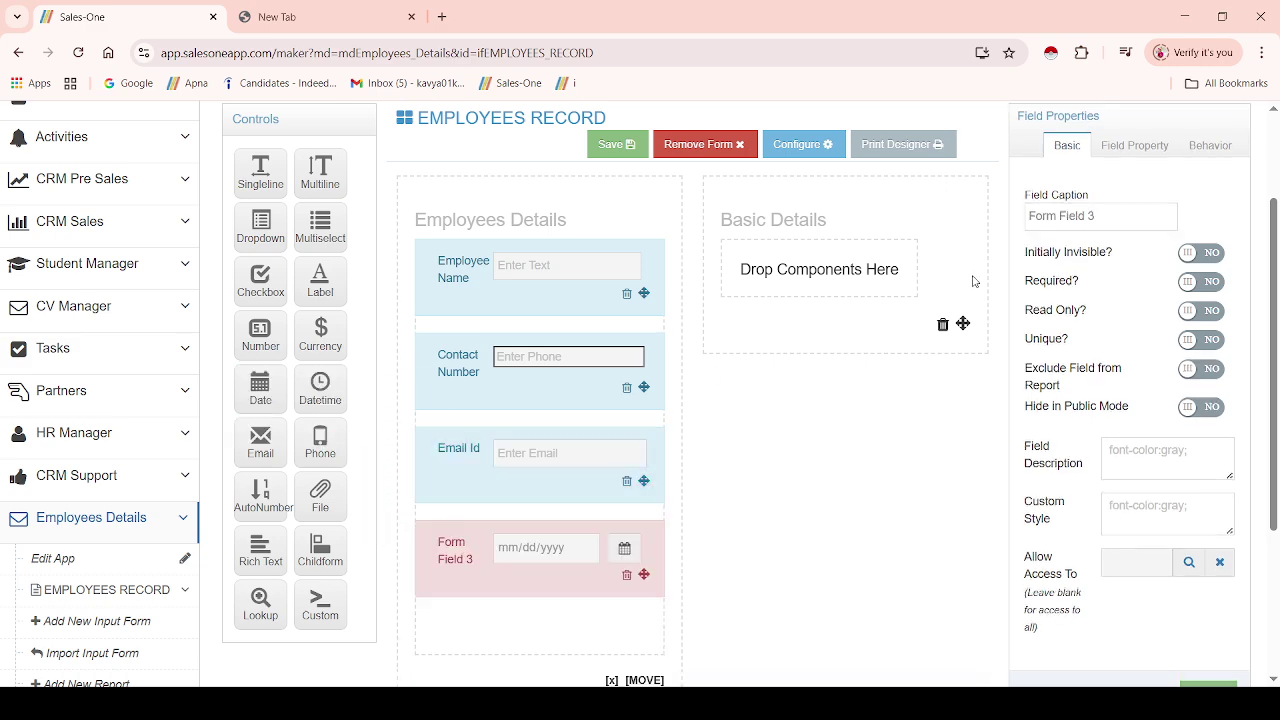
left_click(1103, 215)
key("ctrl+a")
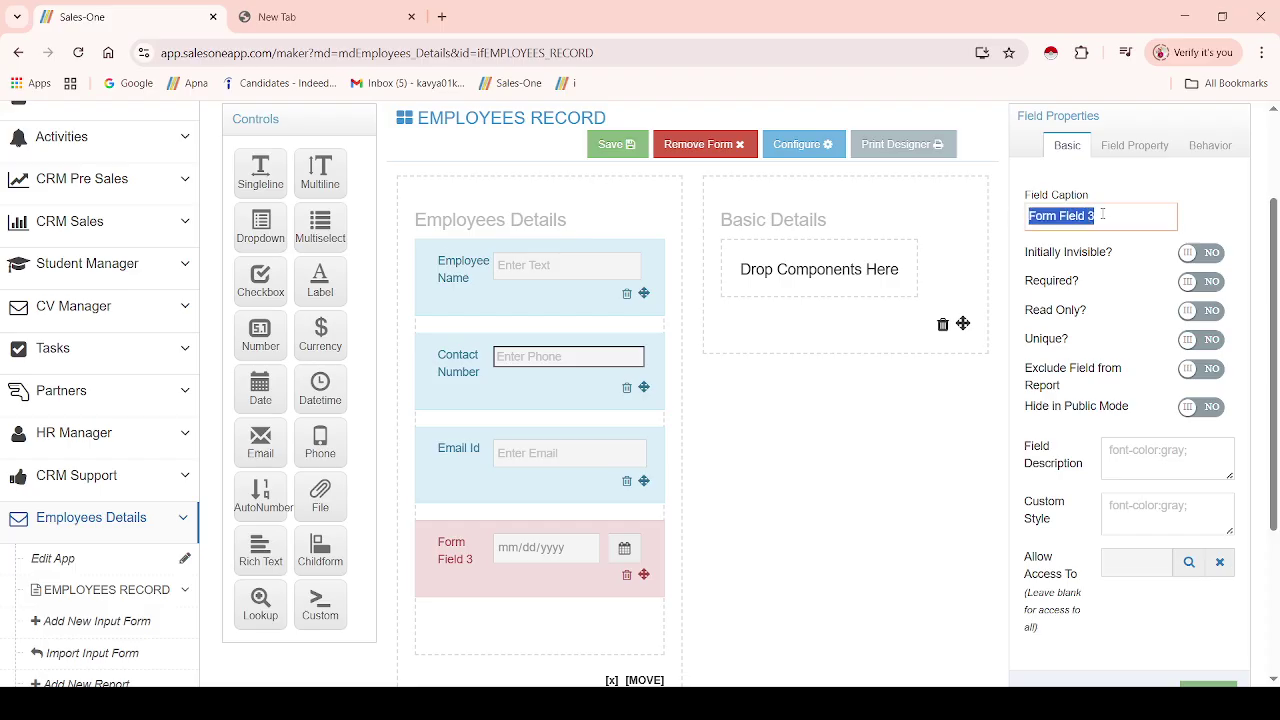
type("Date Of Birth")
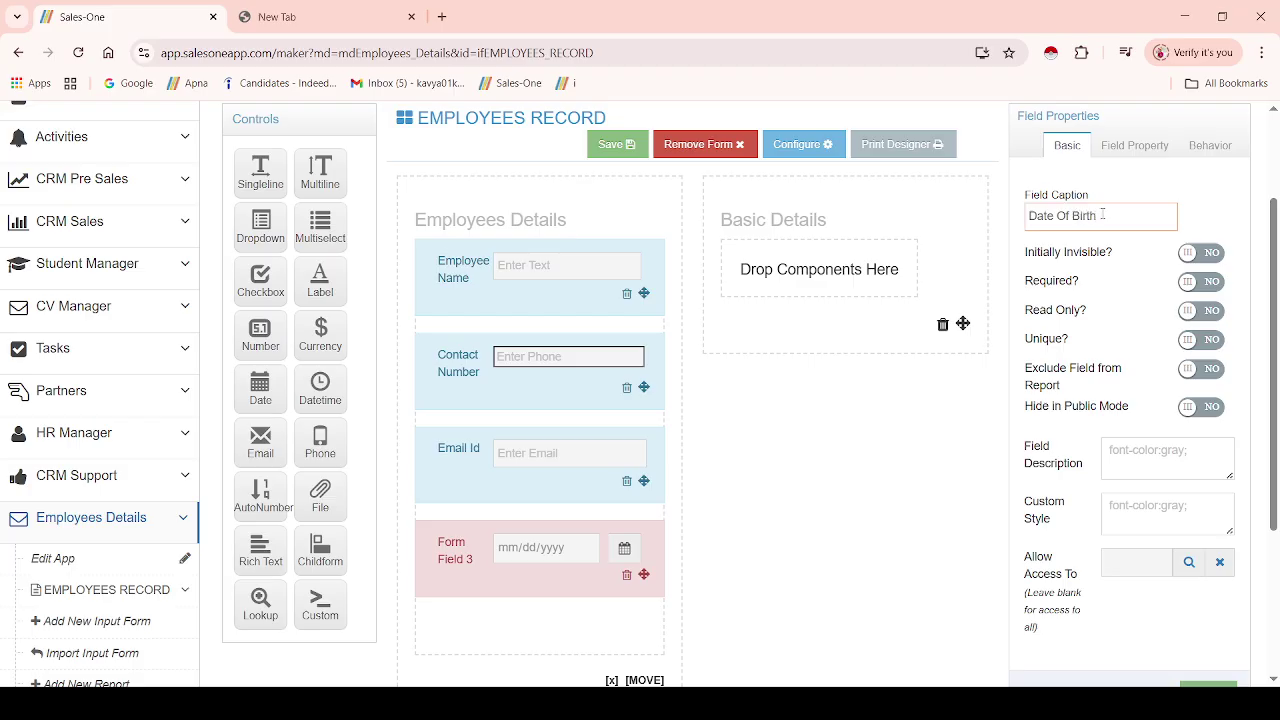
left_click(837, 423)
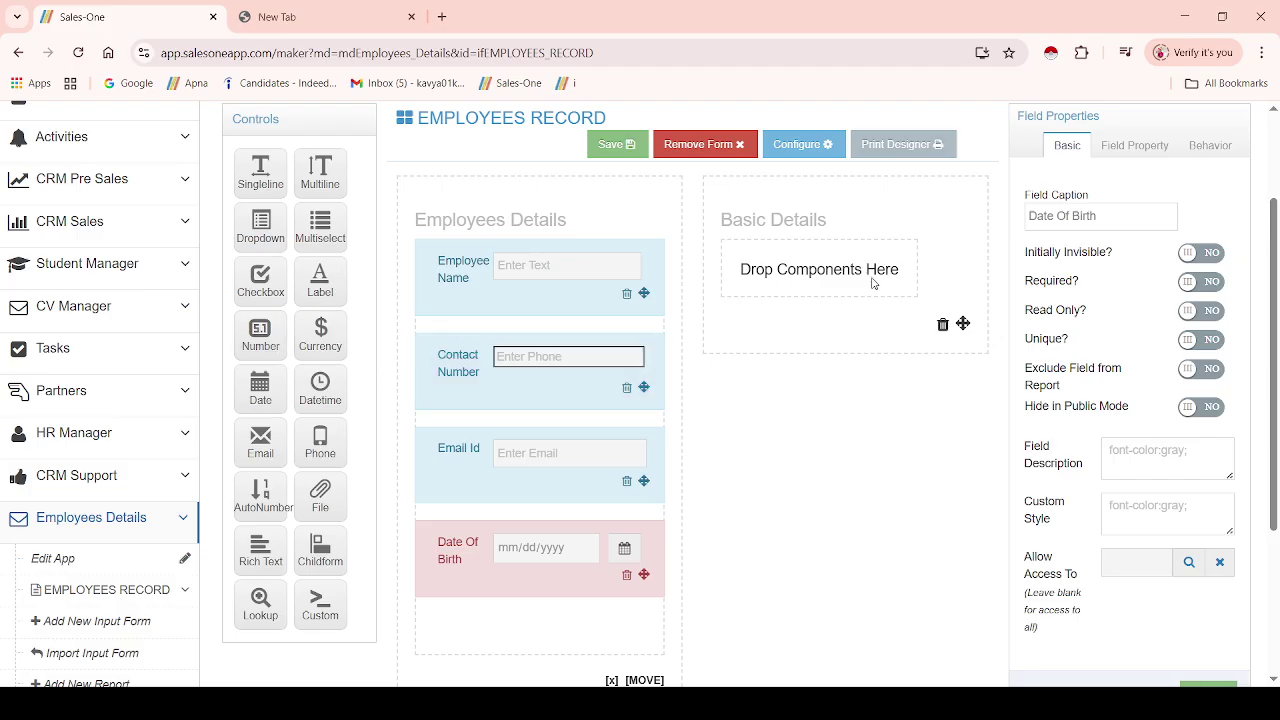
- Add a Fathers Name single-line field and a multi-line Address field to Basic Details
left_click_drag(258, 182, 791, 273)
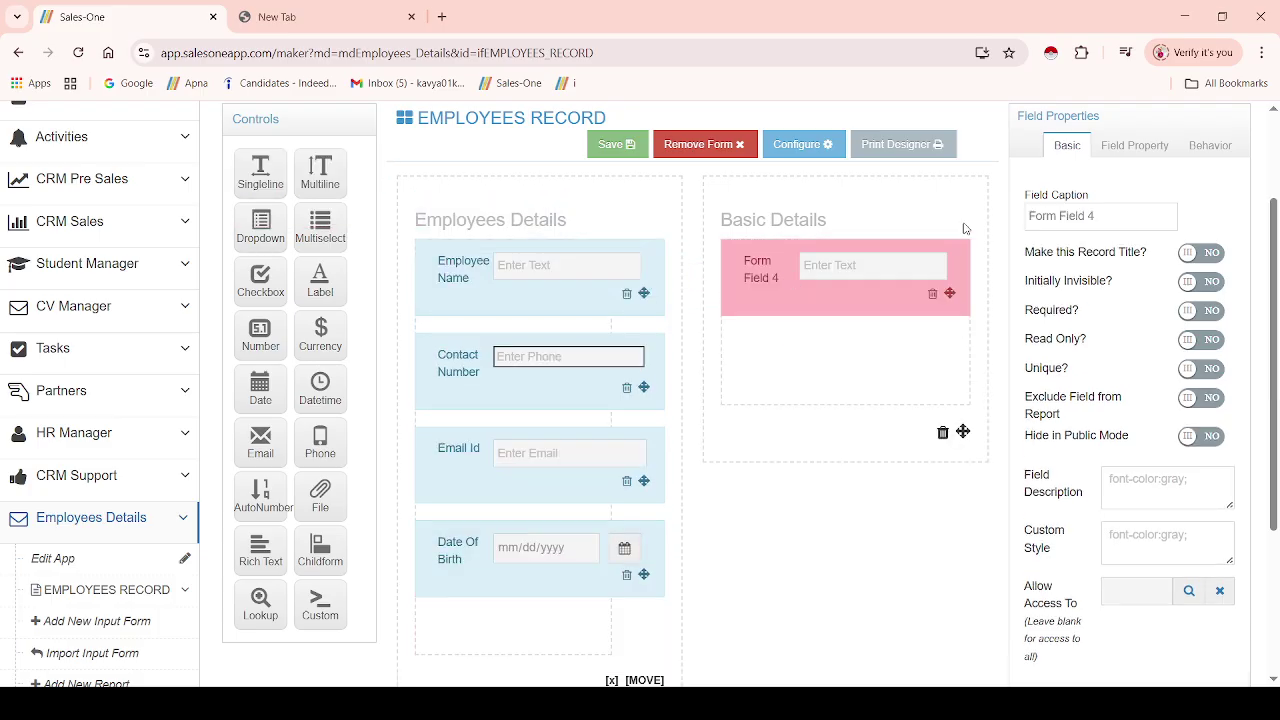
triple_click(1094, 215)
type("Father")
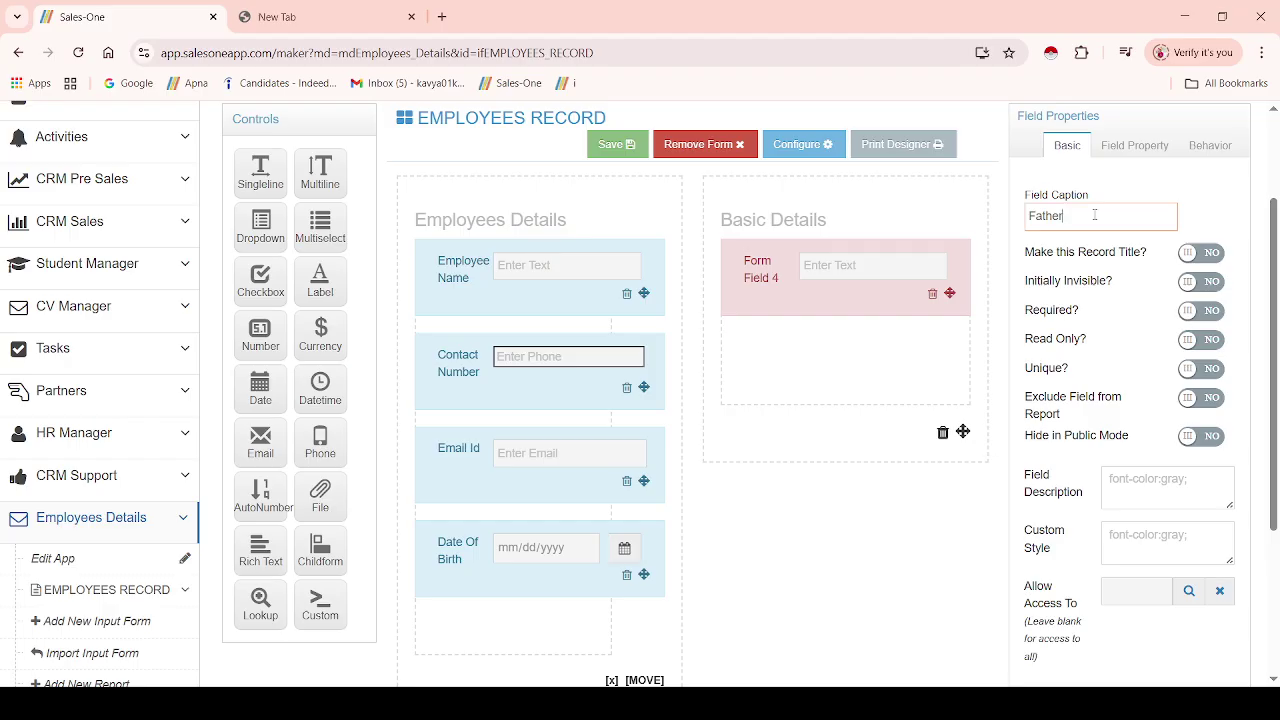
type("s Name")
left_click(844, 485)
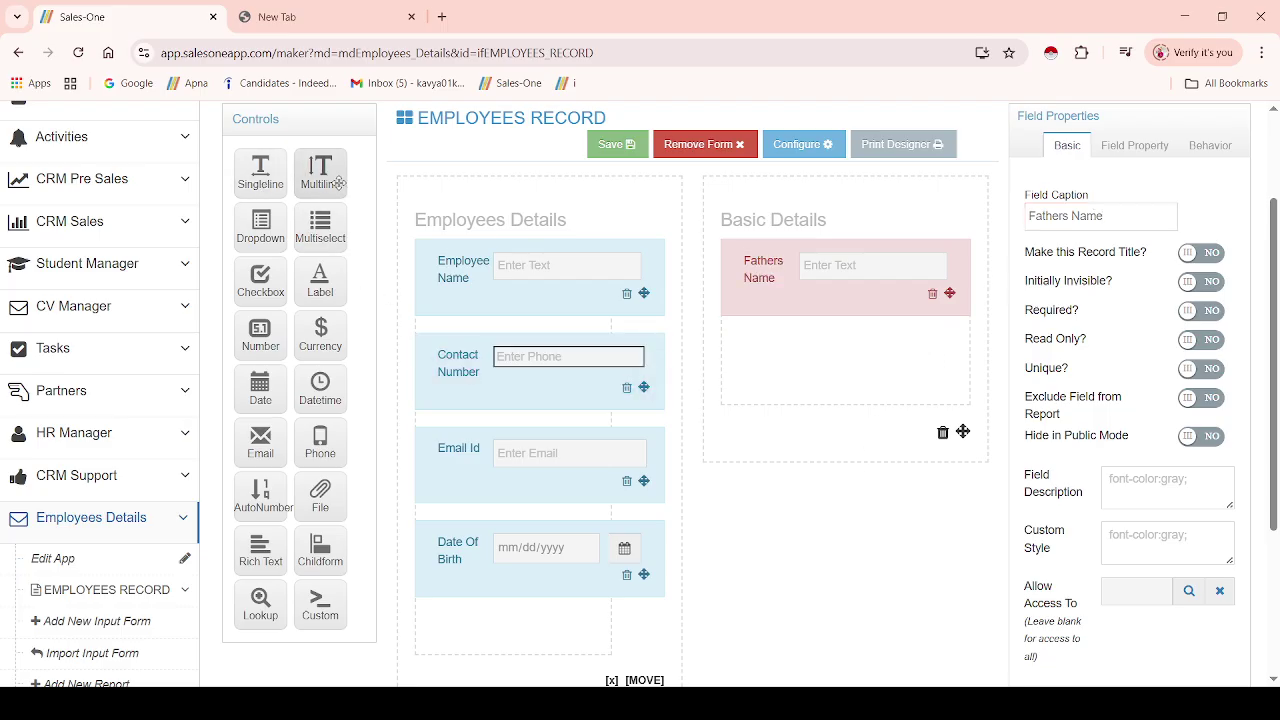
left_click_drag(326, 180, 752, 346)
left_click(1080, 216)
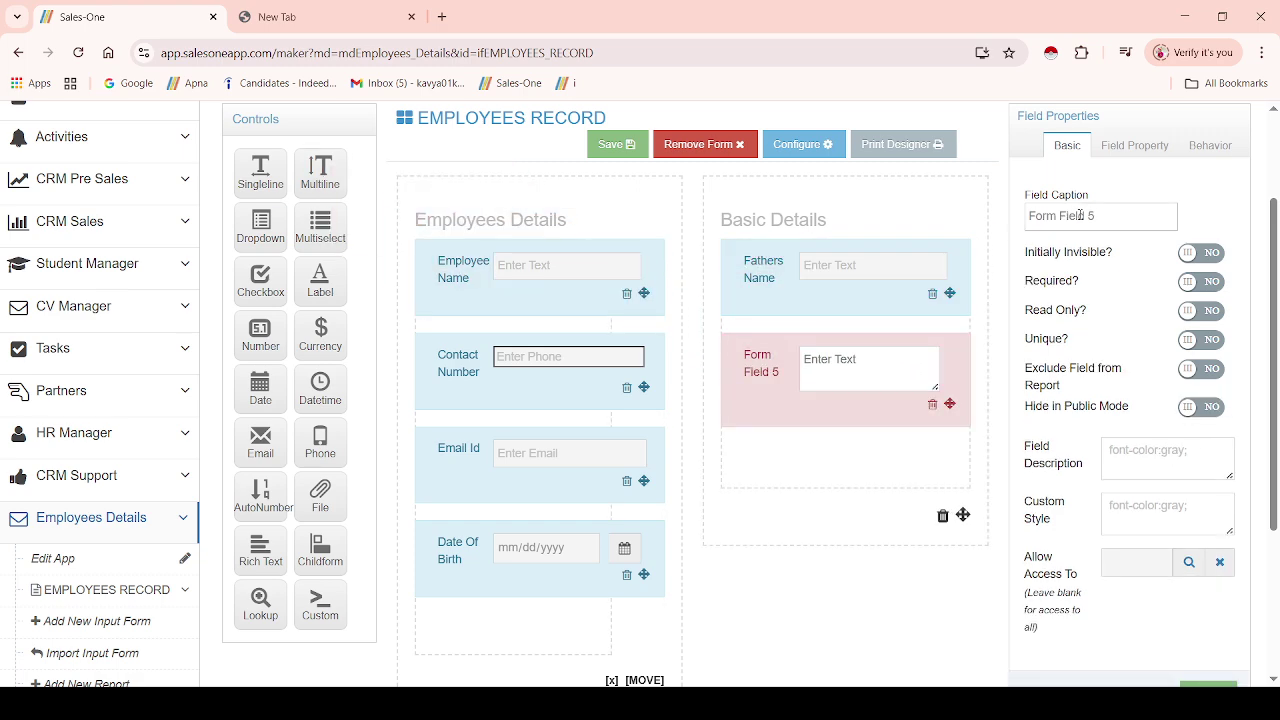
key("ctrl+a")
type("Address")
left_click(826, 491)
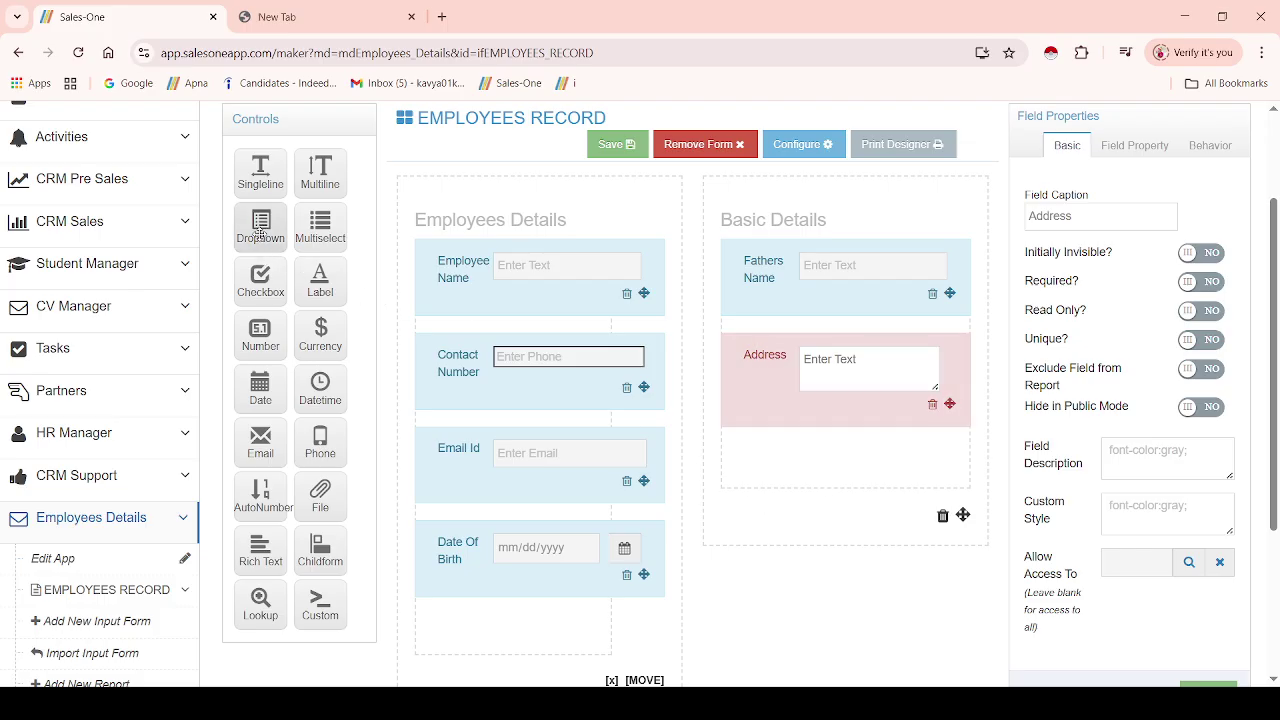
- Add a Dropdown field captioned Designation below Address
left_click_drag(260, 228, 767, 443)
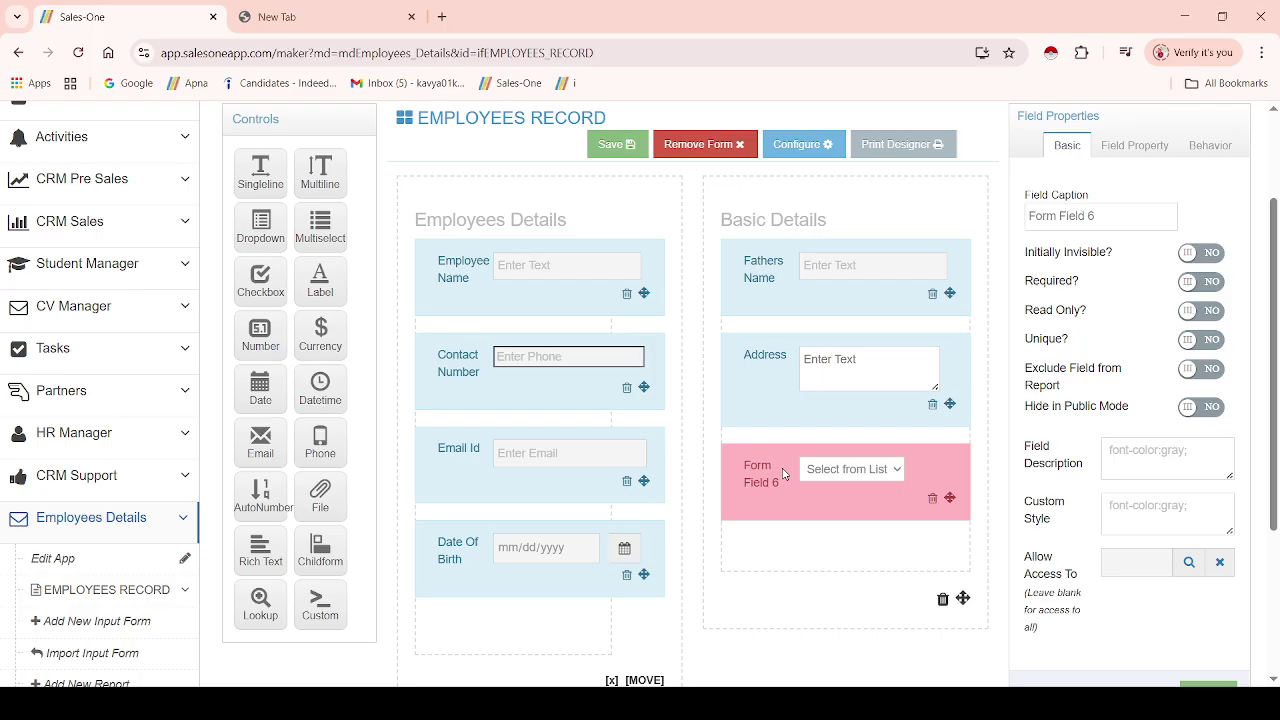
left_click_drag(1100, 217, 1028, 216)
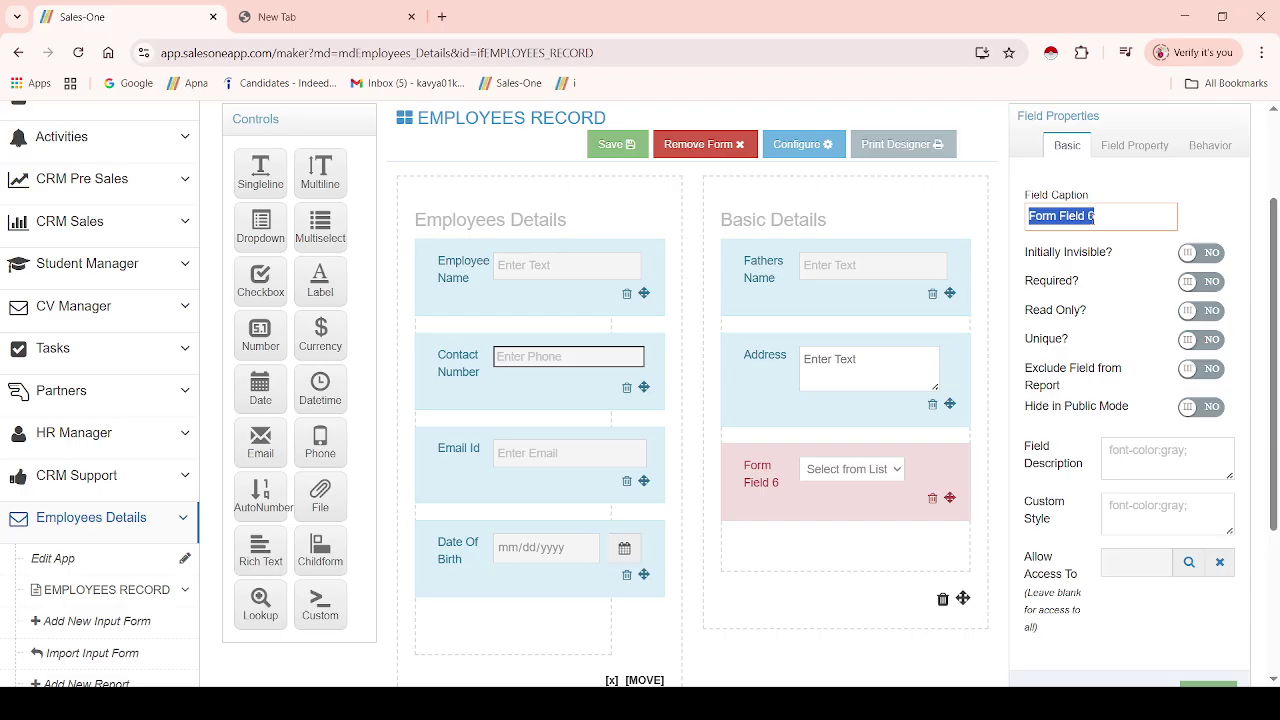
type("Designation")
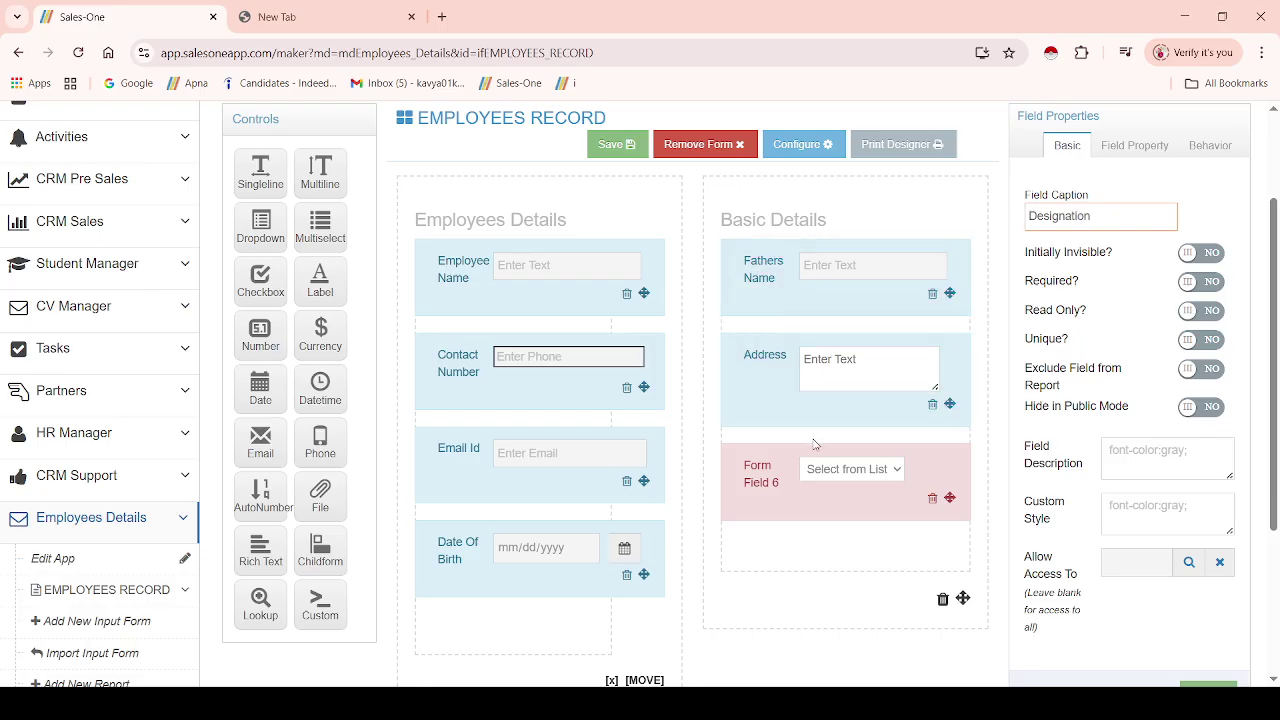
left_click(802, 530)
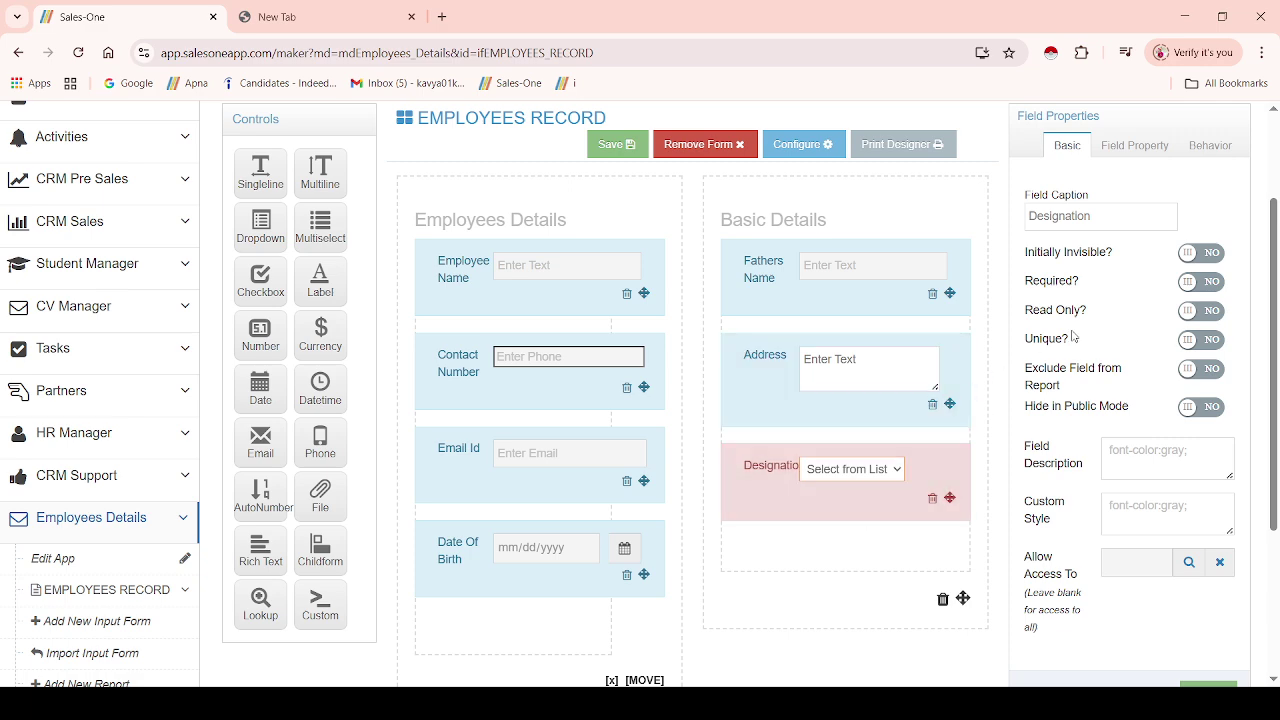
- Set Designation's Initial List to Populate From Old Records, Allow Add New YES, and save the form
left_click(1138, 147)
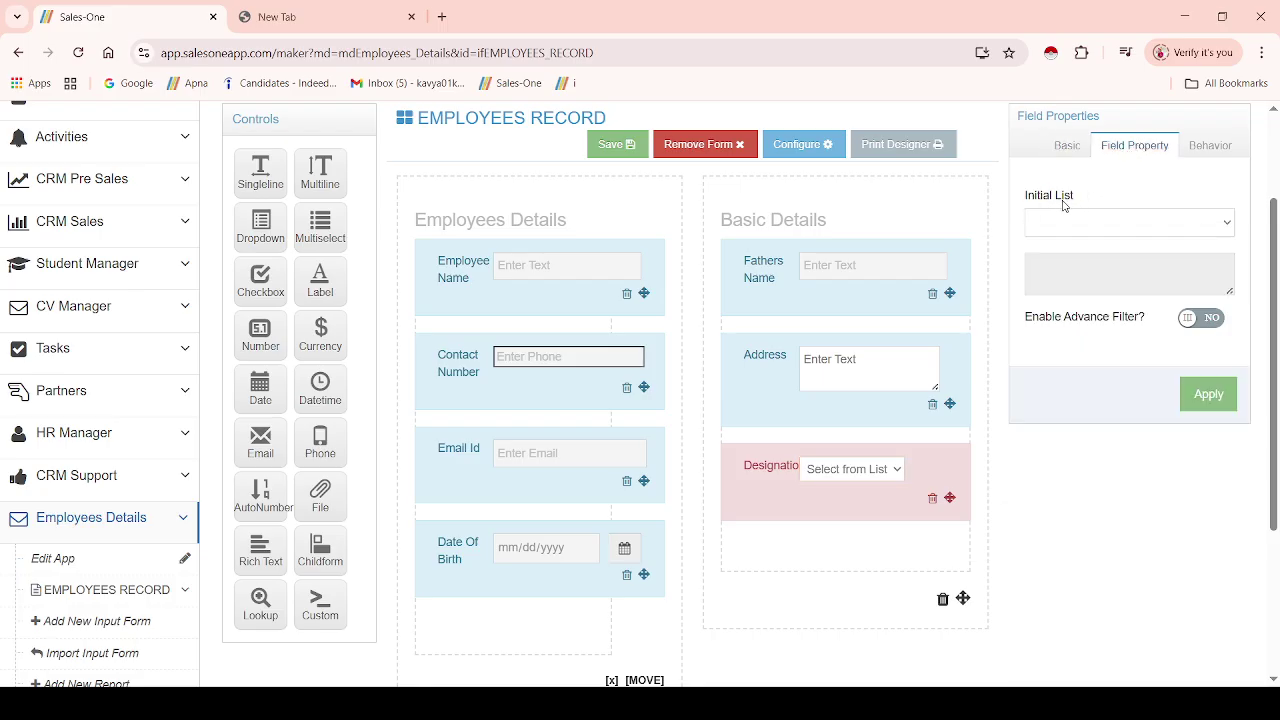
left_click(1098, 227)
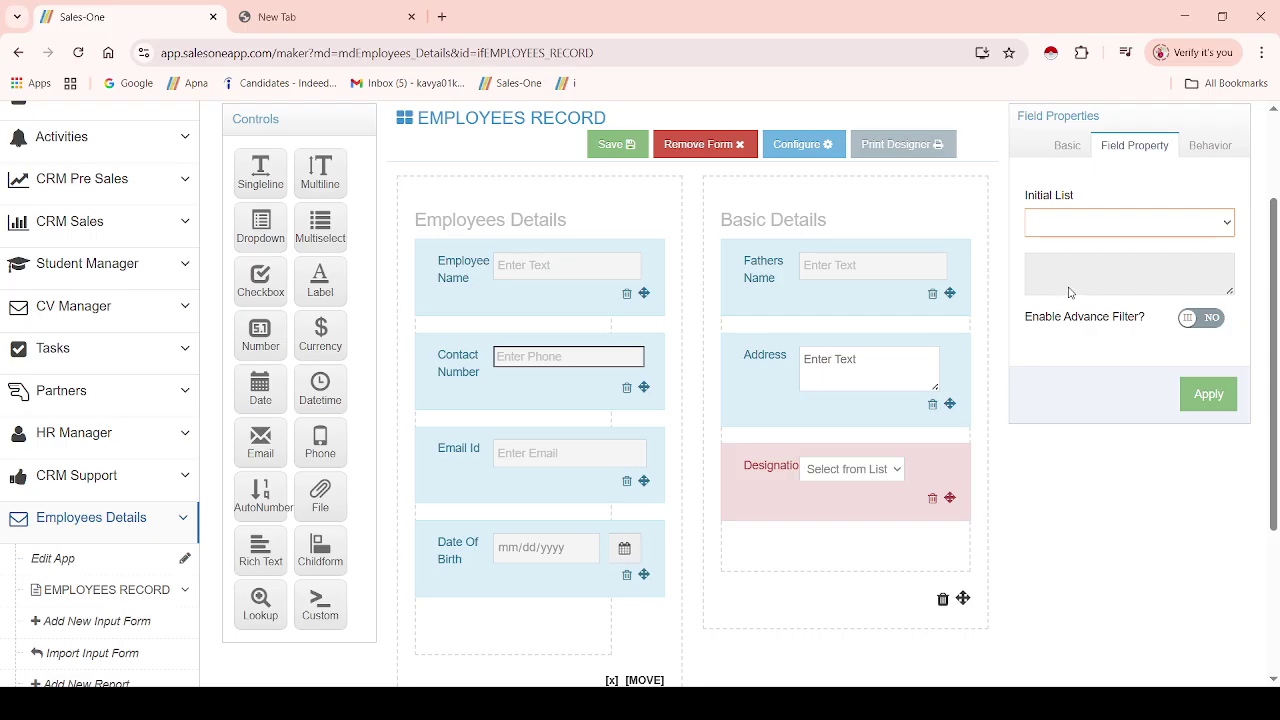
left_click(1071, 293)
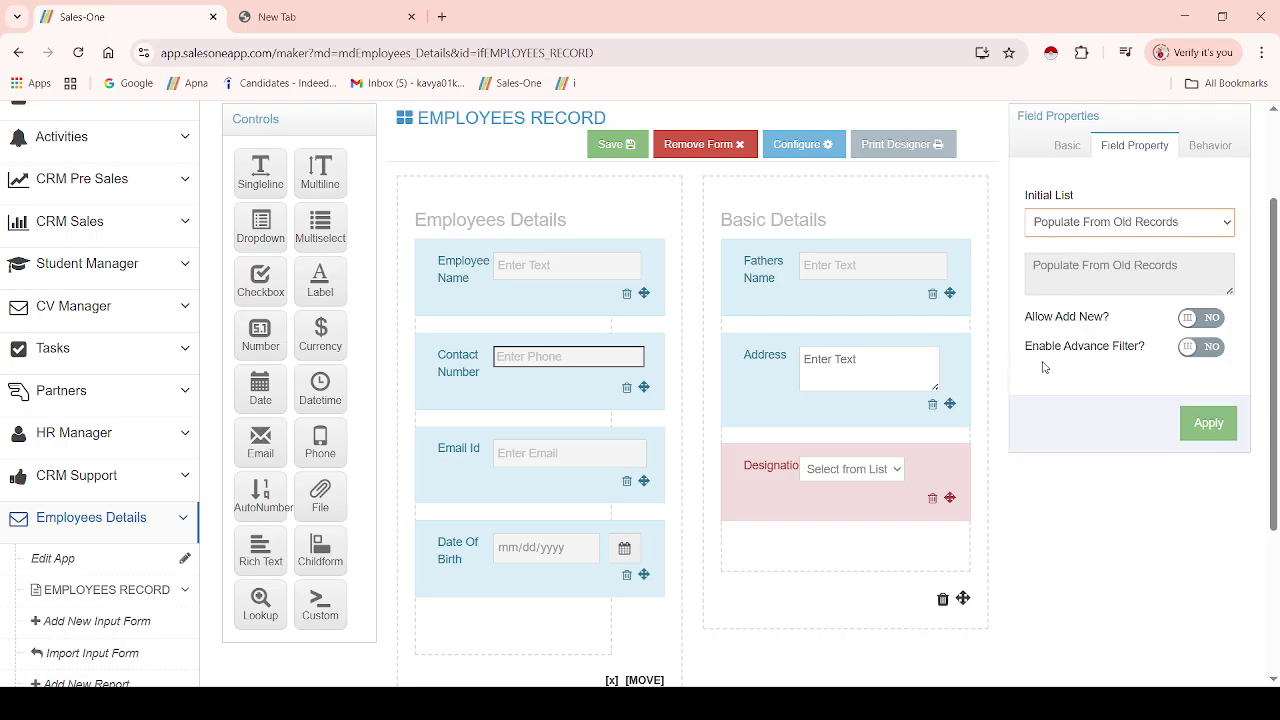
left_click(1184, 318)
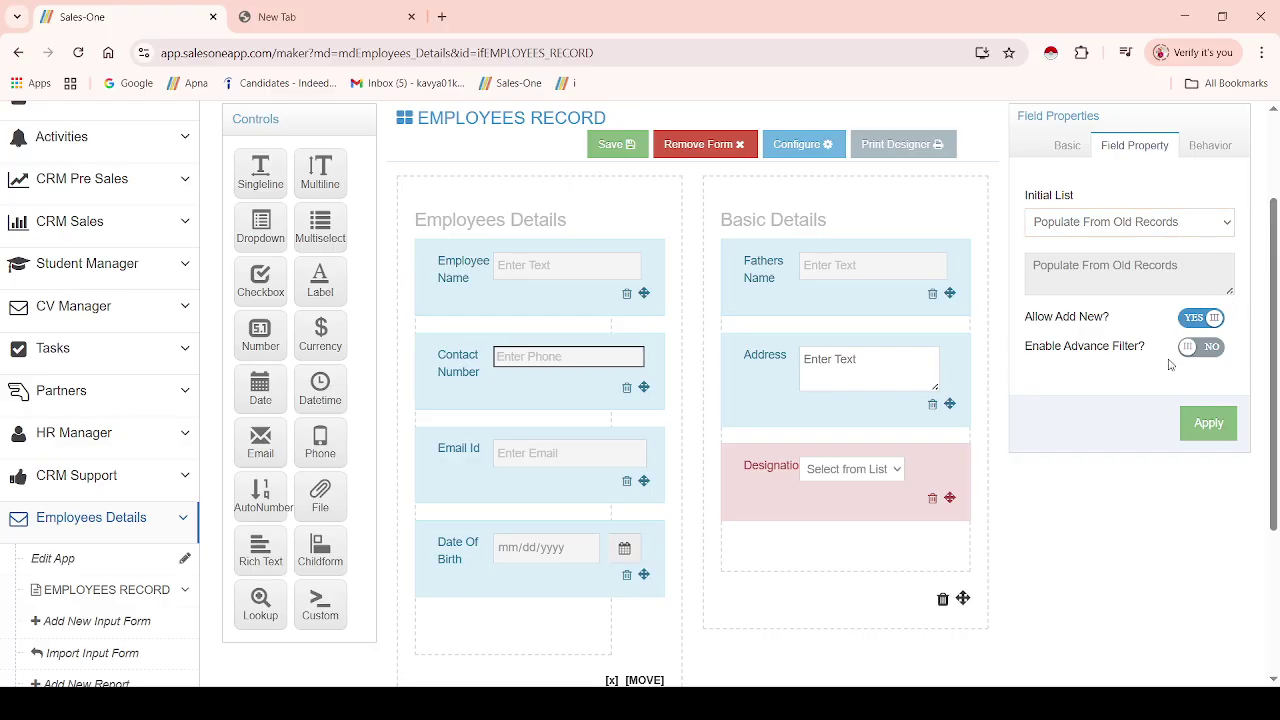
left_click(1203, 426)
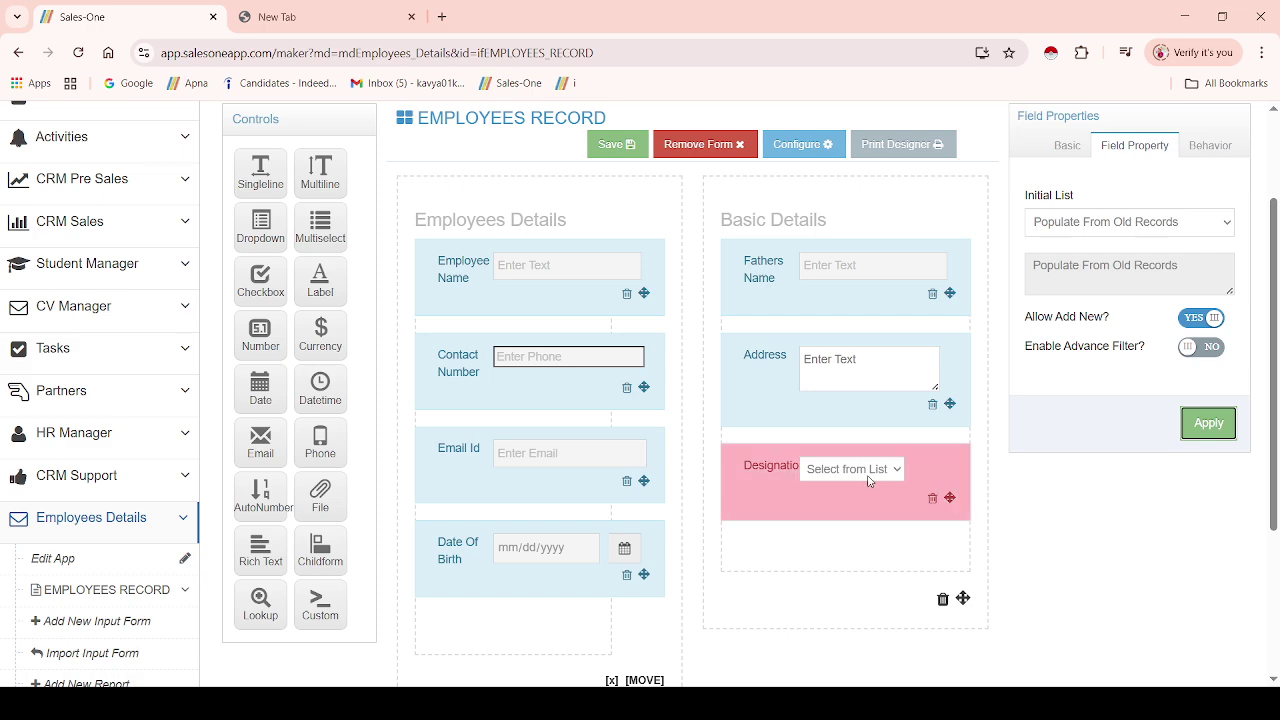
left_click(615, 147)
left_click(652, 252)
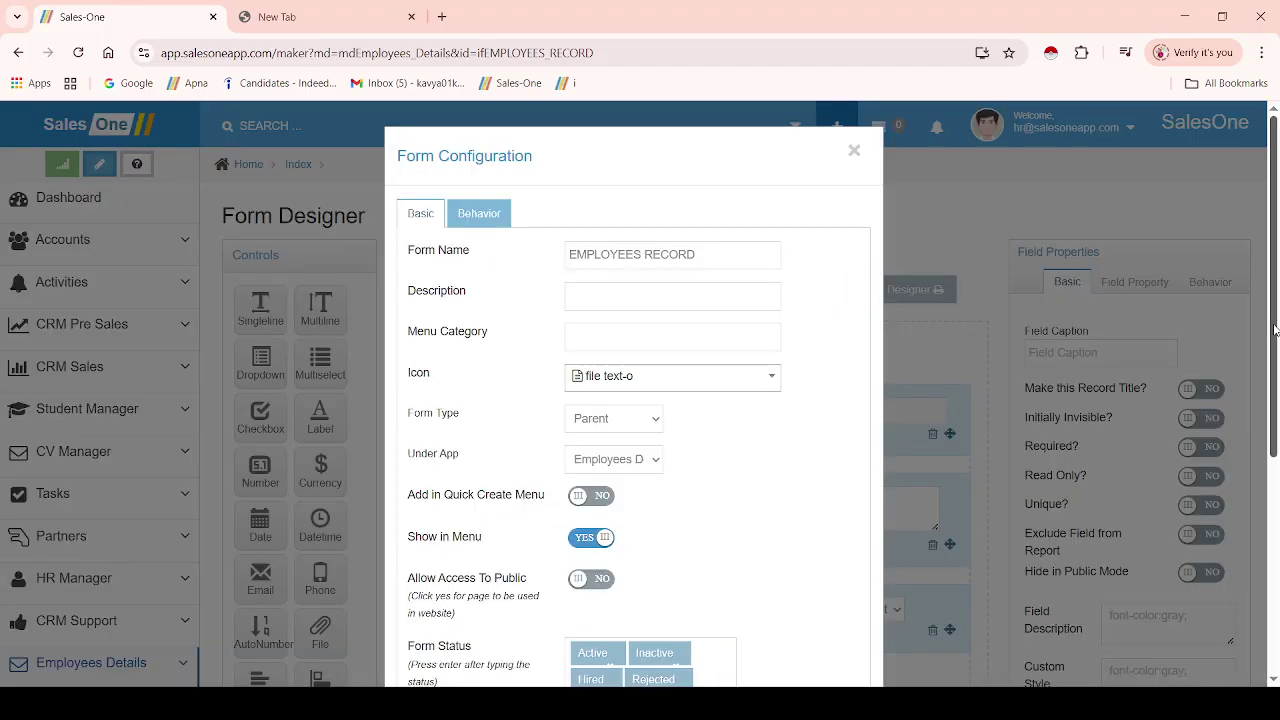
- Close Form Configuration and add a File field captioned Attach Aadhar under Designation
left_click_drag(1273, 332, 1274, 567)
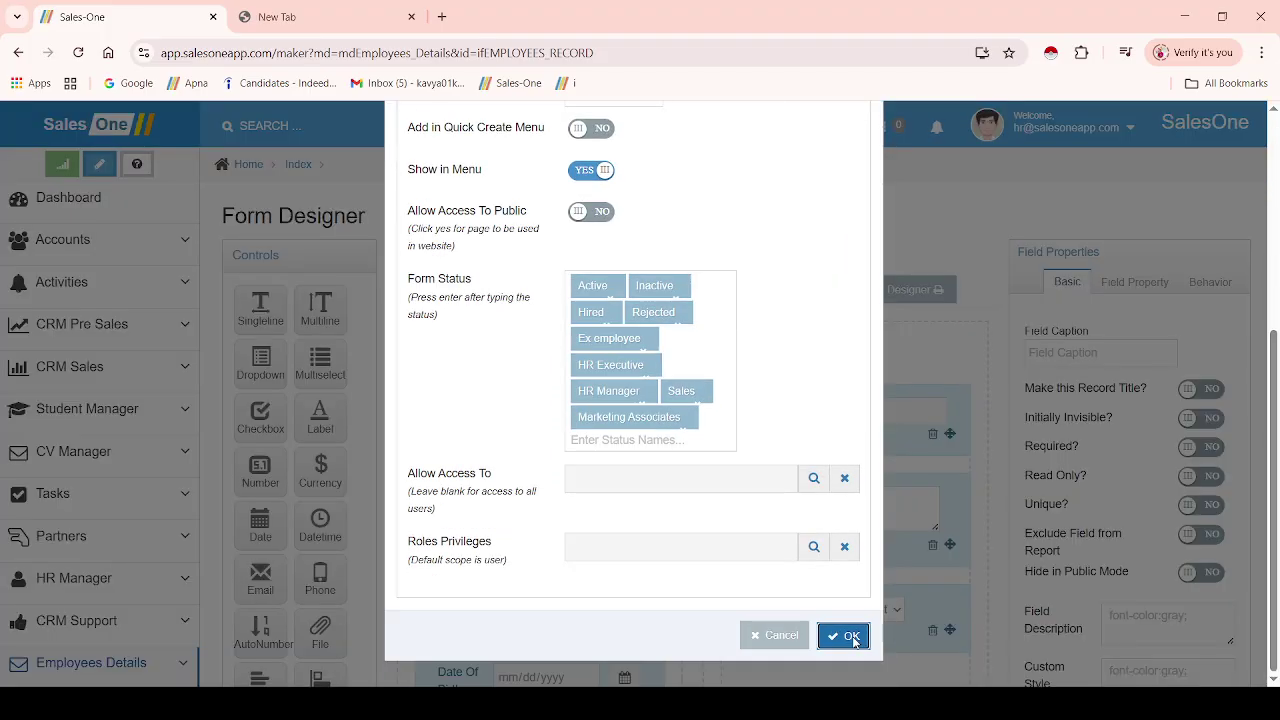
left_click(852, 637)
left_click_drag(1274, 360, 1275, 503)
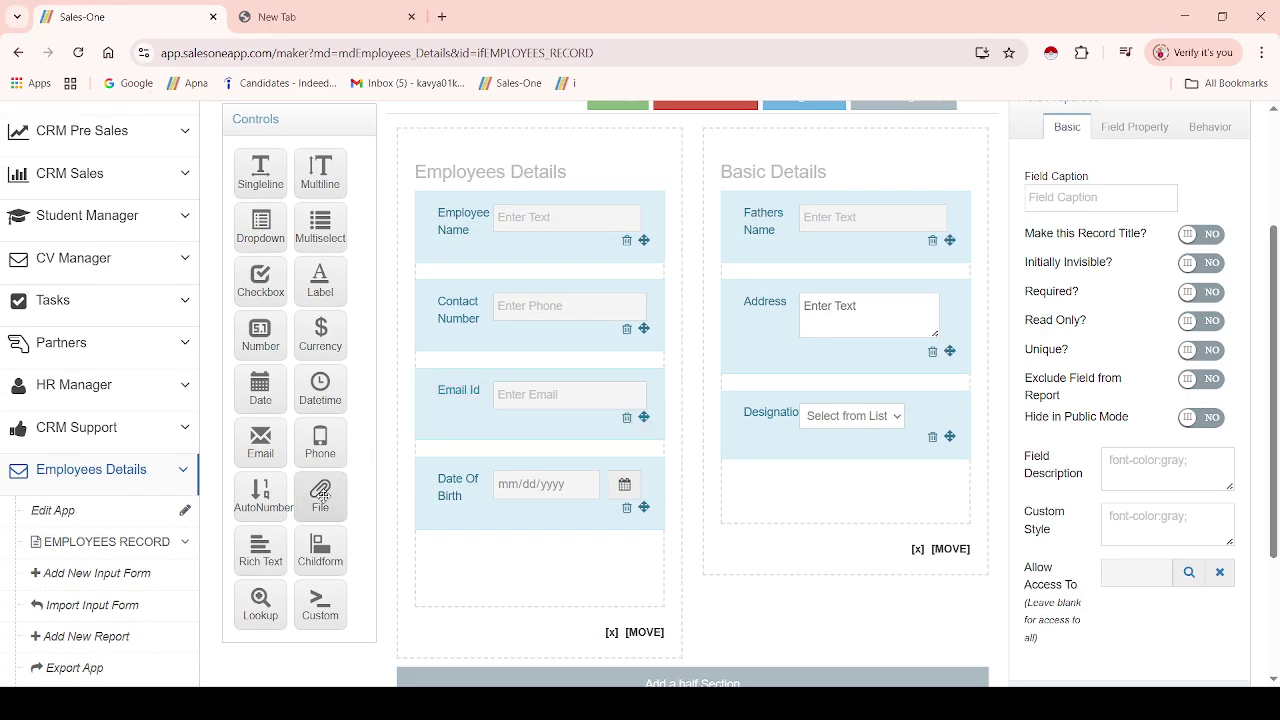
left_click_drag(321, 495, 748, 505)
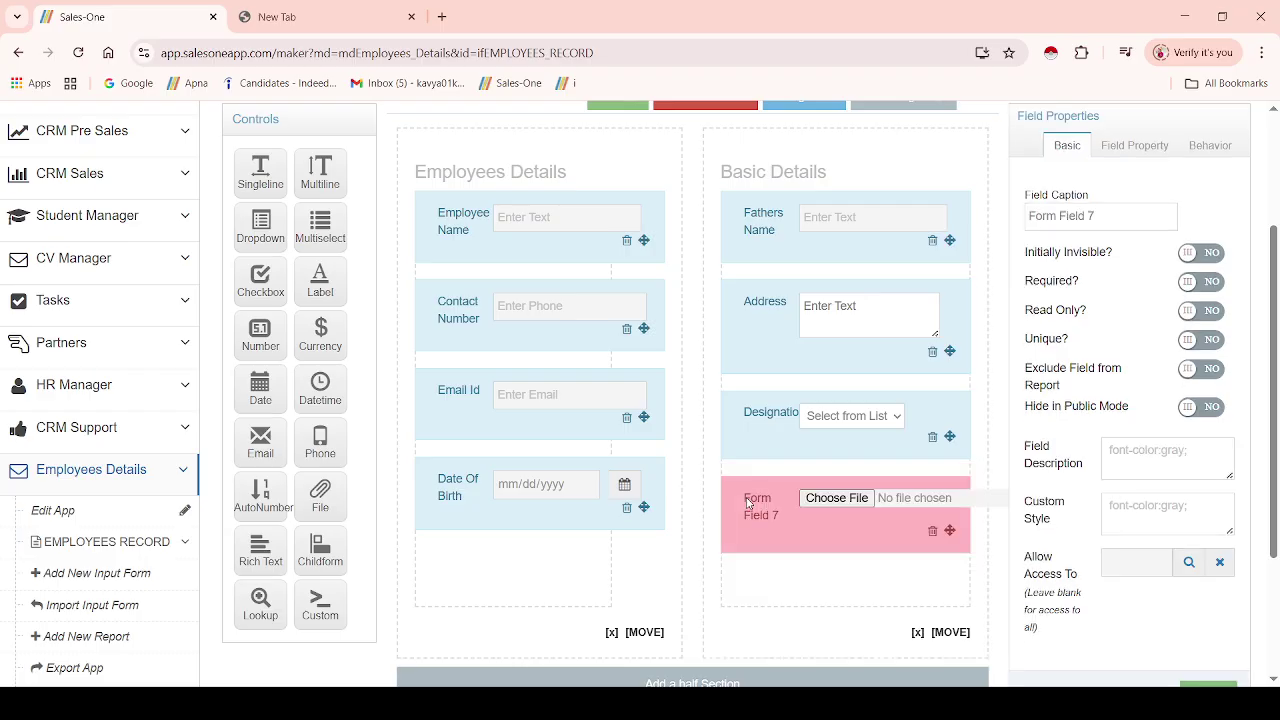
triple_click(1126, 219)
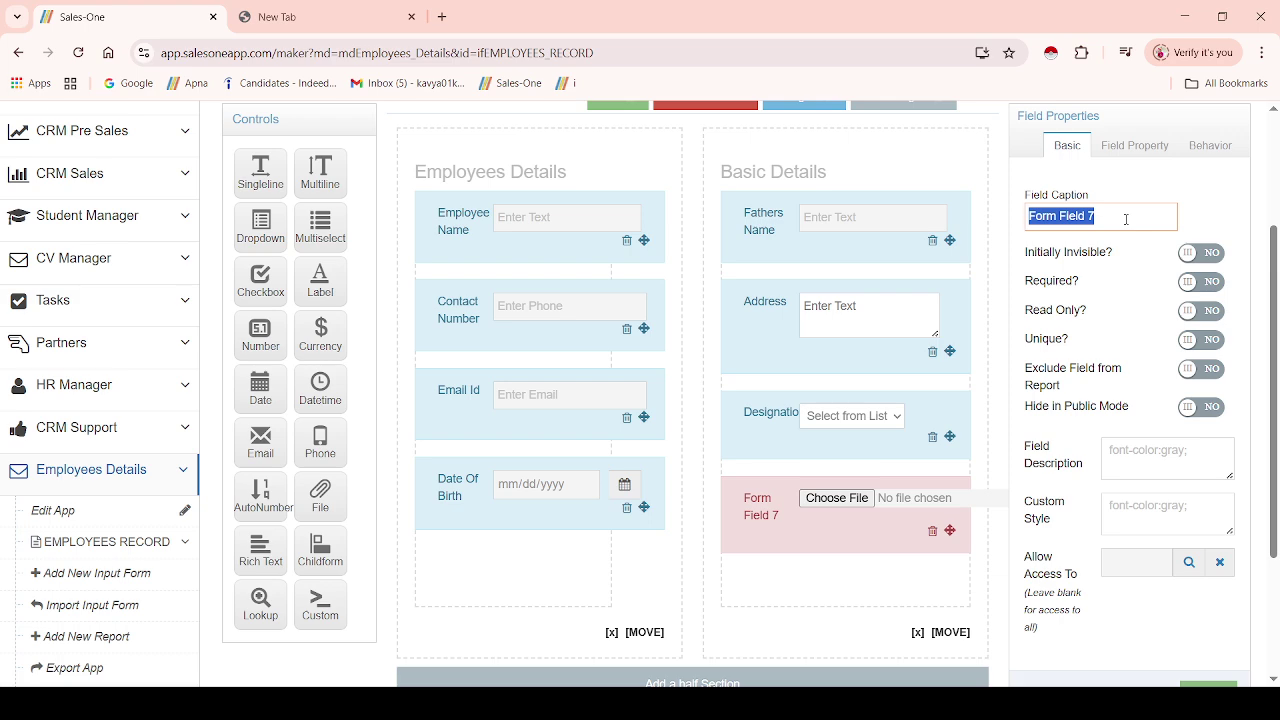
type("Atta")
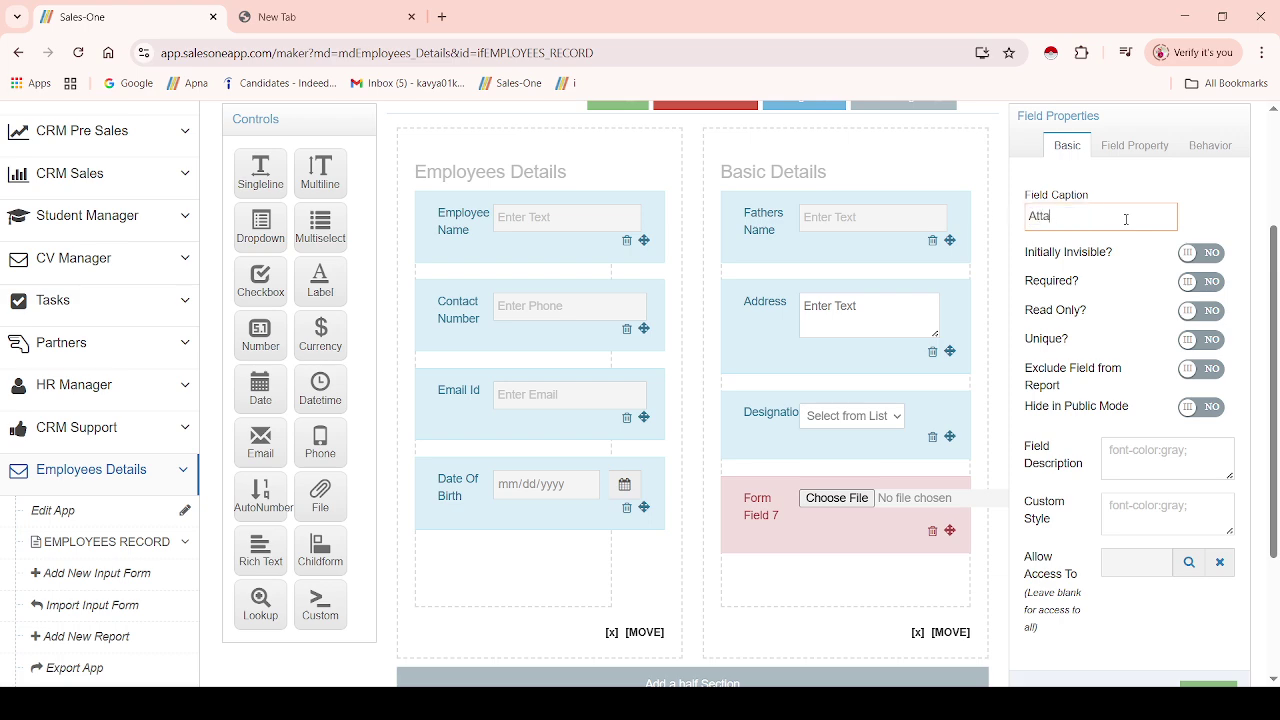
type("ch Aadhar")
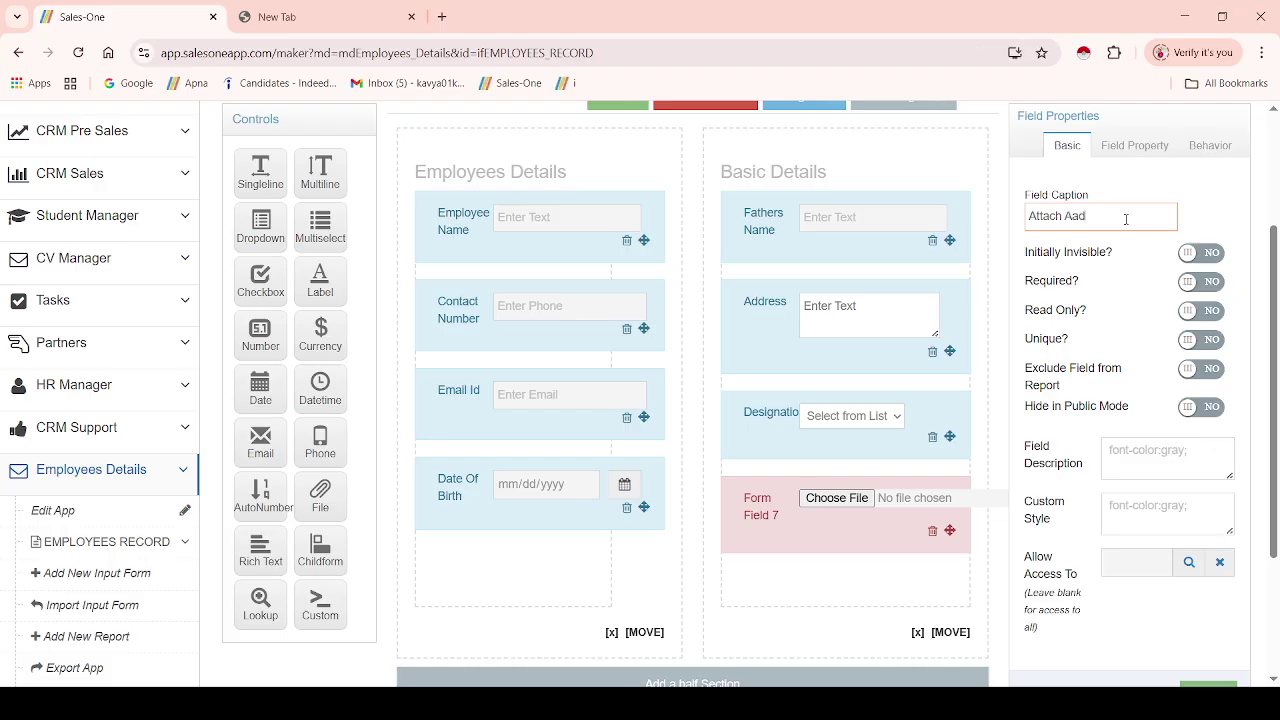
left_click(787, 590)
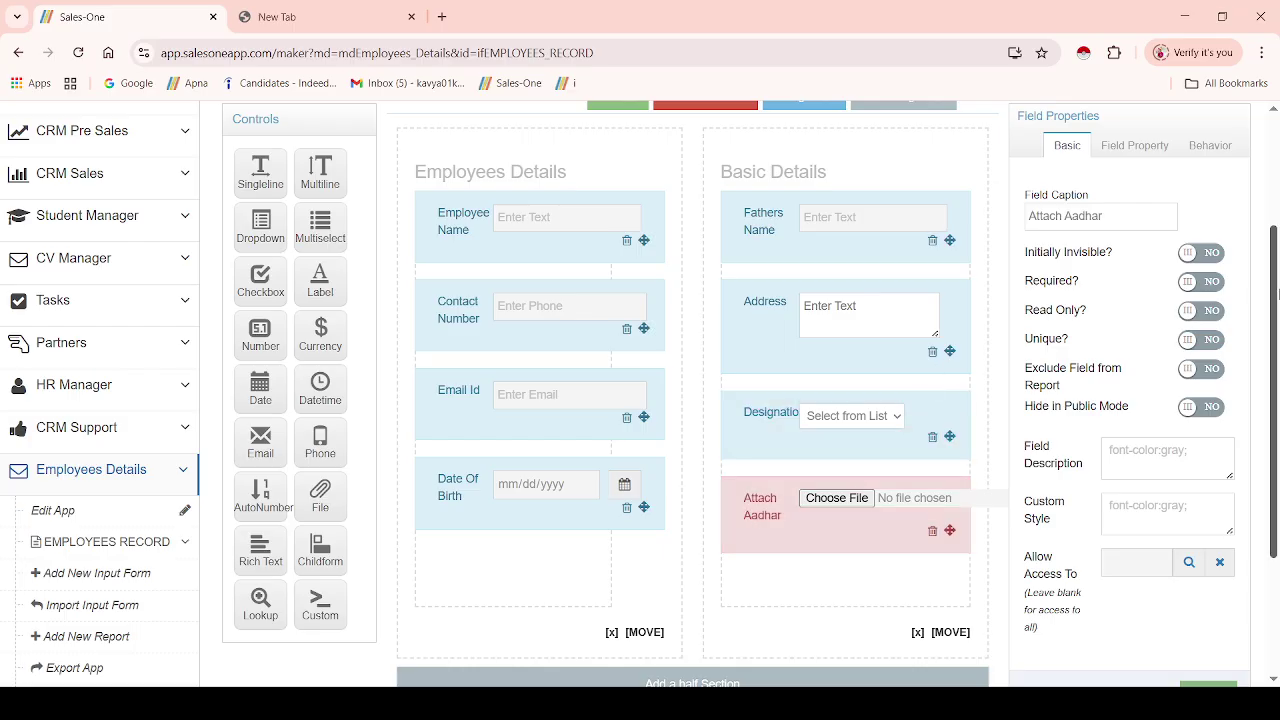
scroll(1277, 272, "up", 1)
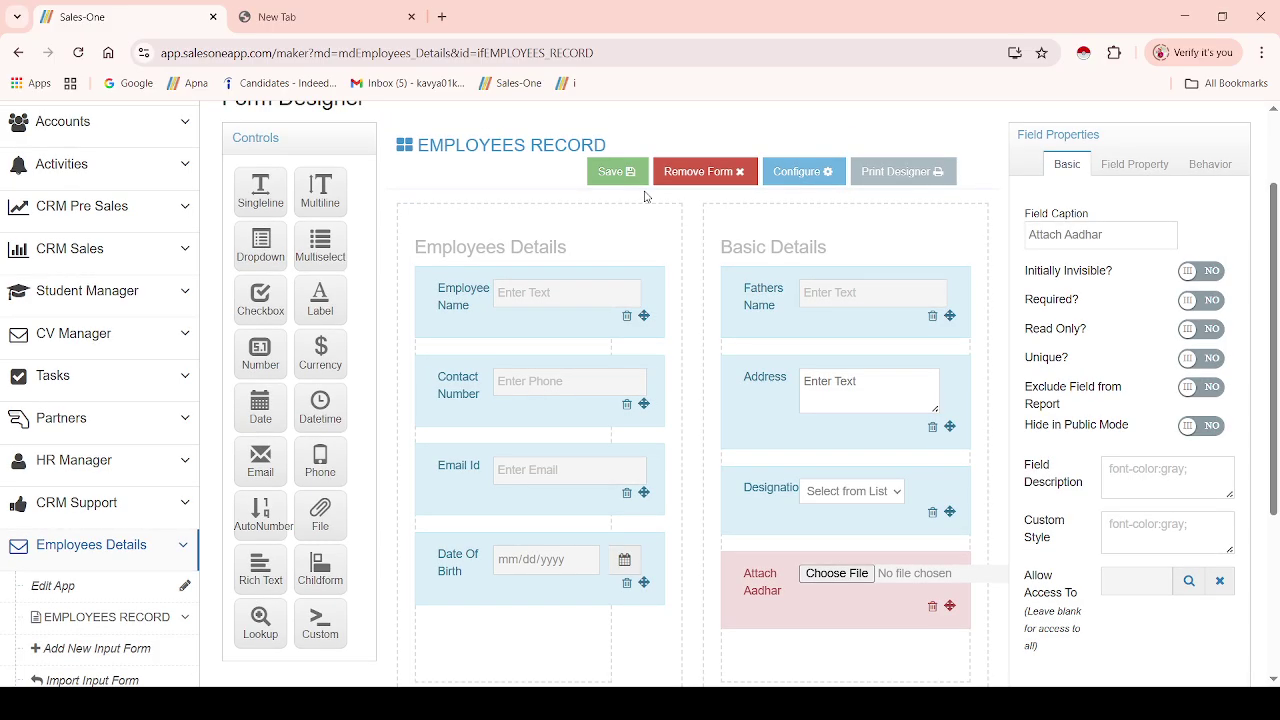
- Save and confirm the form, dismiss the success message, then close Form Configuration with OK
left_click(617, 172)
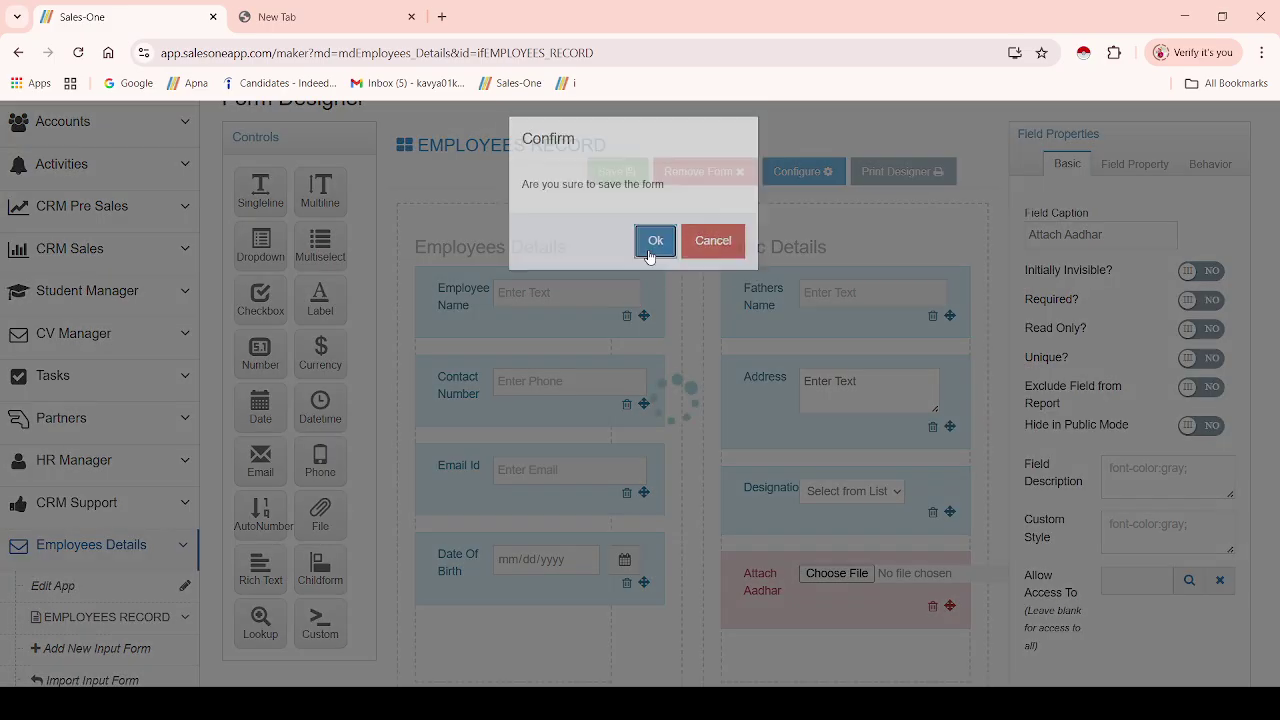
left_click(658, 247)
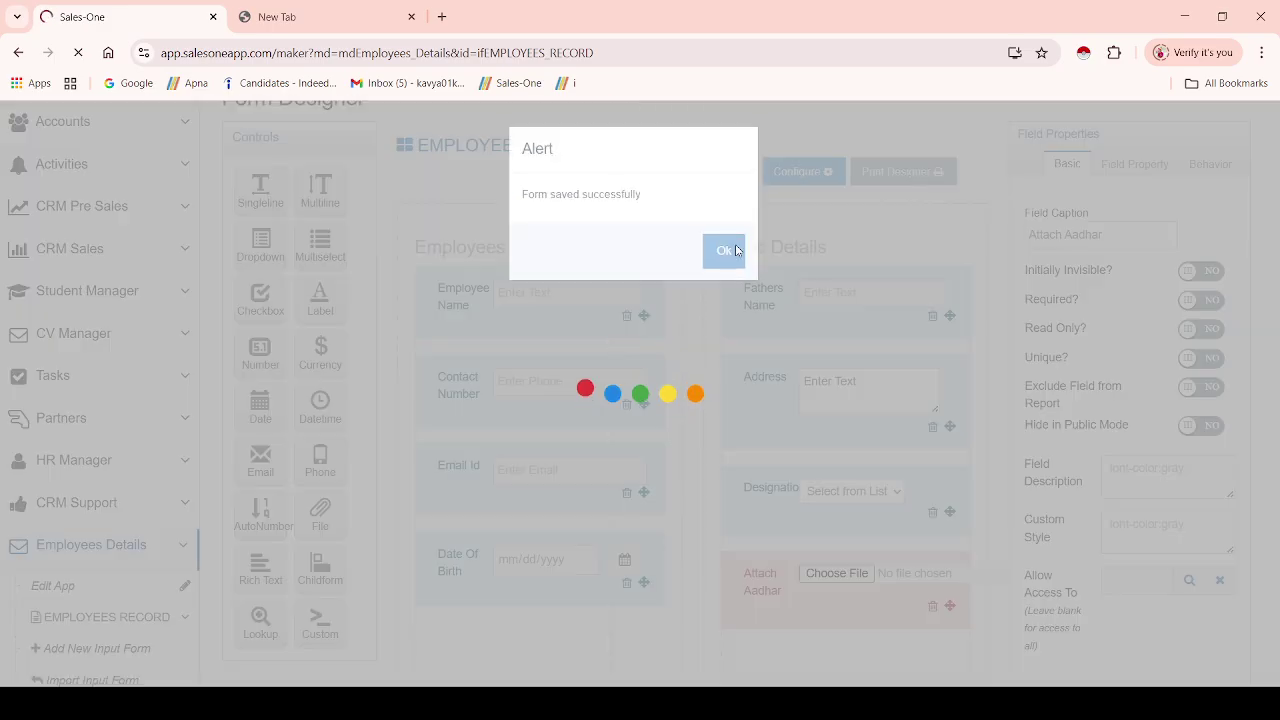
left_click(724, 250)
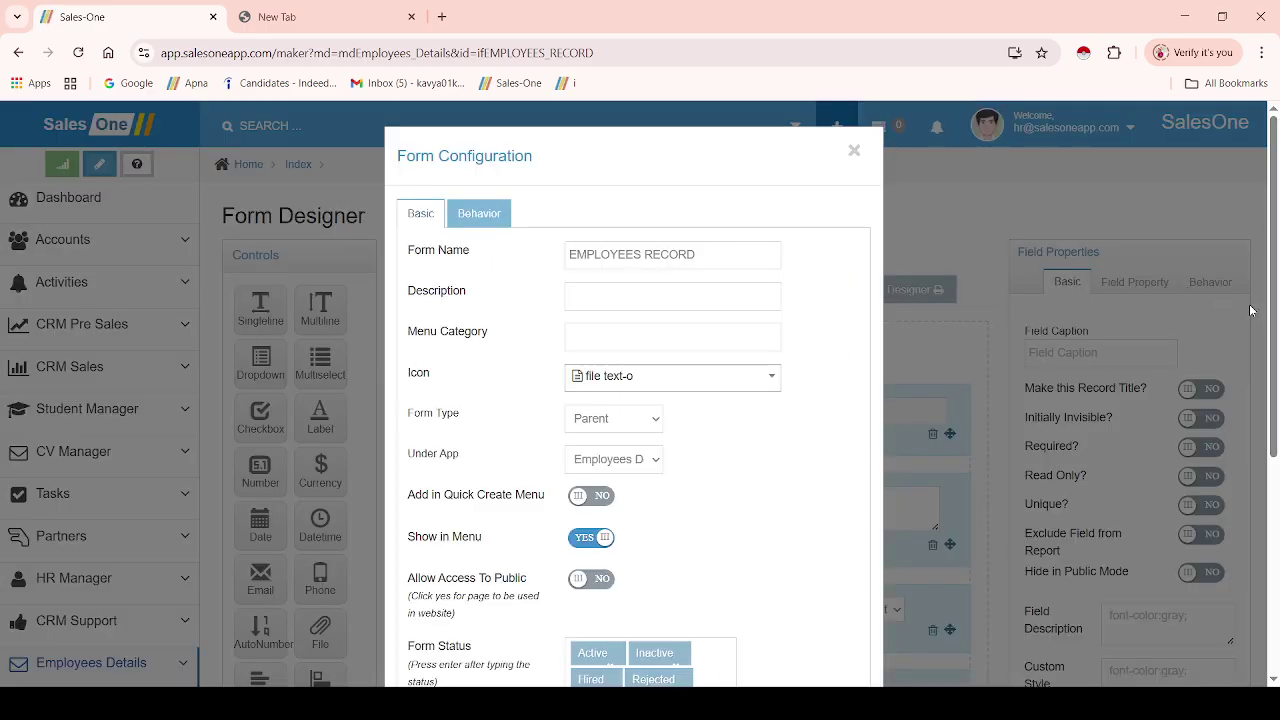
left_click_drag(1271, 320, 1262, 600)
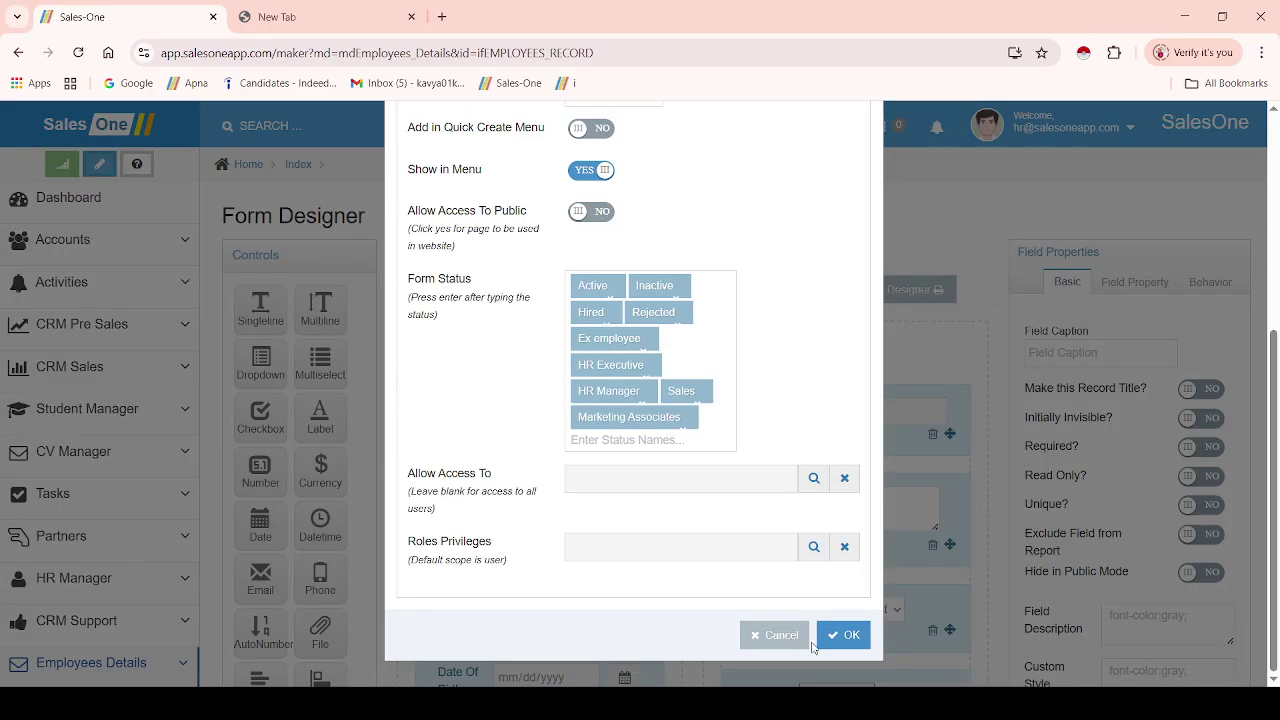
left_click(836, 635)
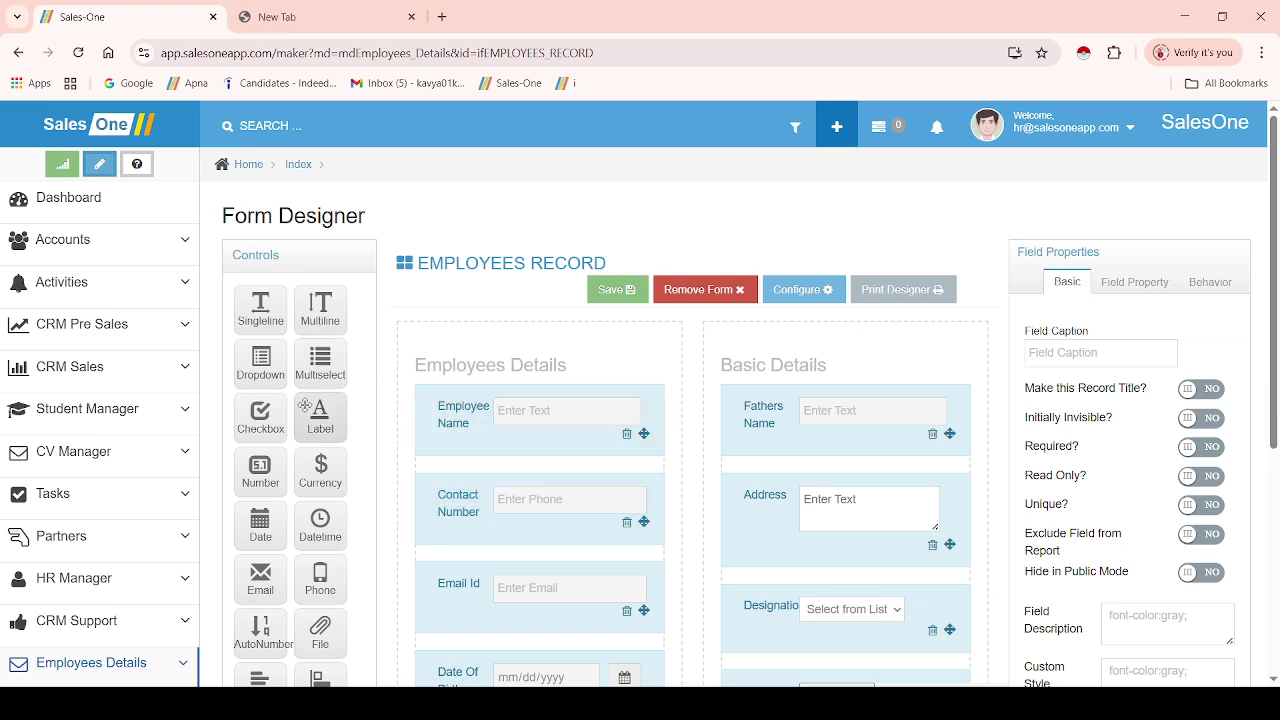
mouse_move(1273, 245)
left_mouse_down()
mouse_move(1278, 378)
mouse_move(1278, 245)
left_mouse_up()
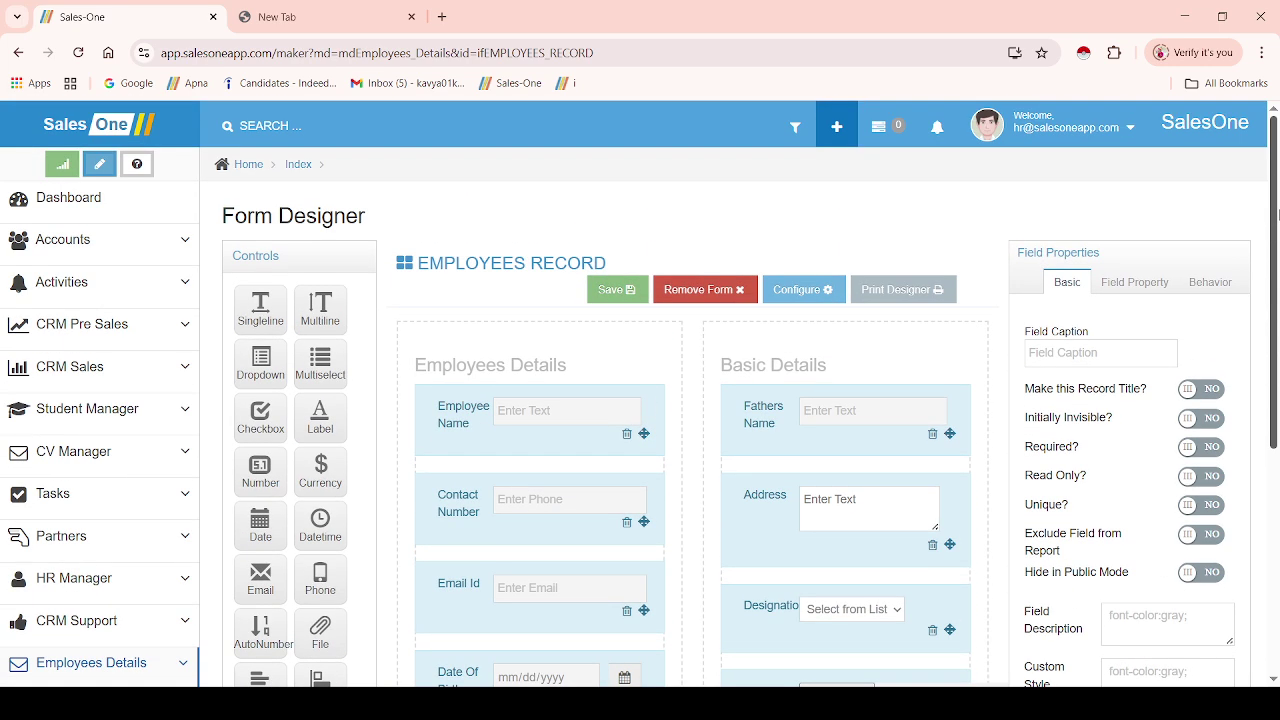
- From the dashboard, expand Employees Details in the sidebar and open EMPLOYEES RECORD
left_click(97, 206)
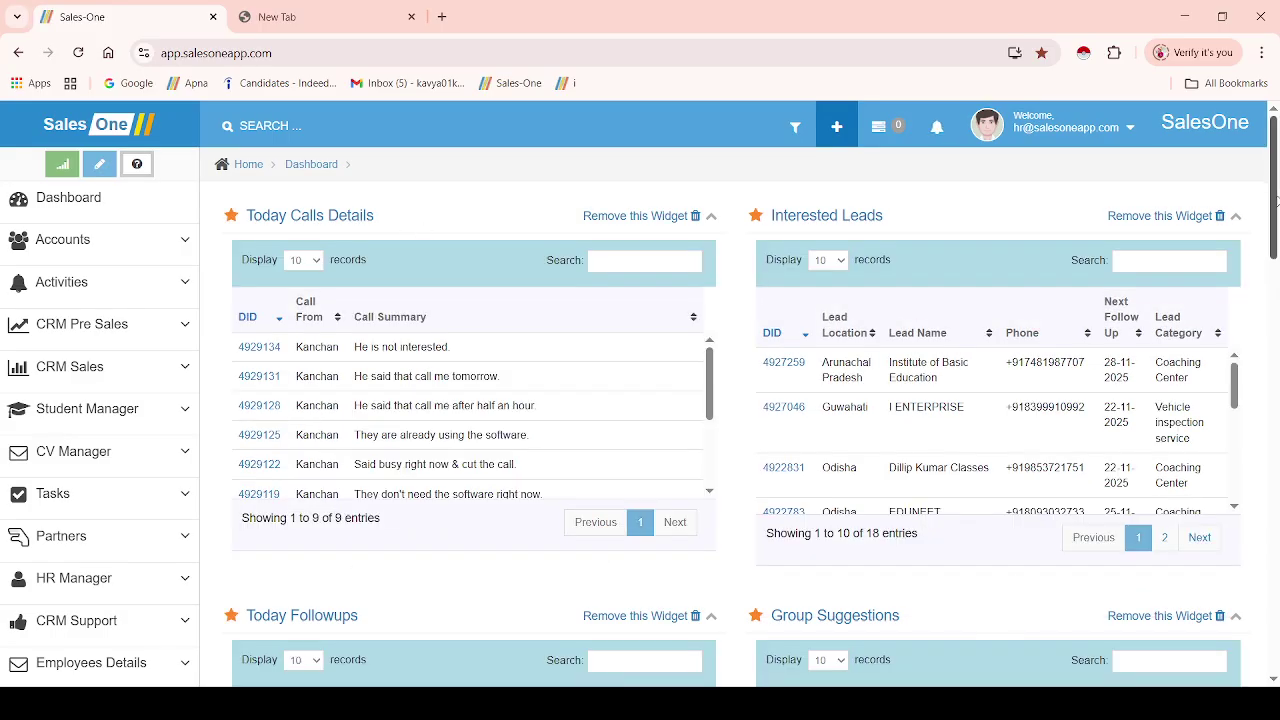
scroll(1275, 198, "down", 3)
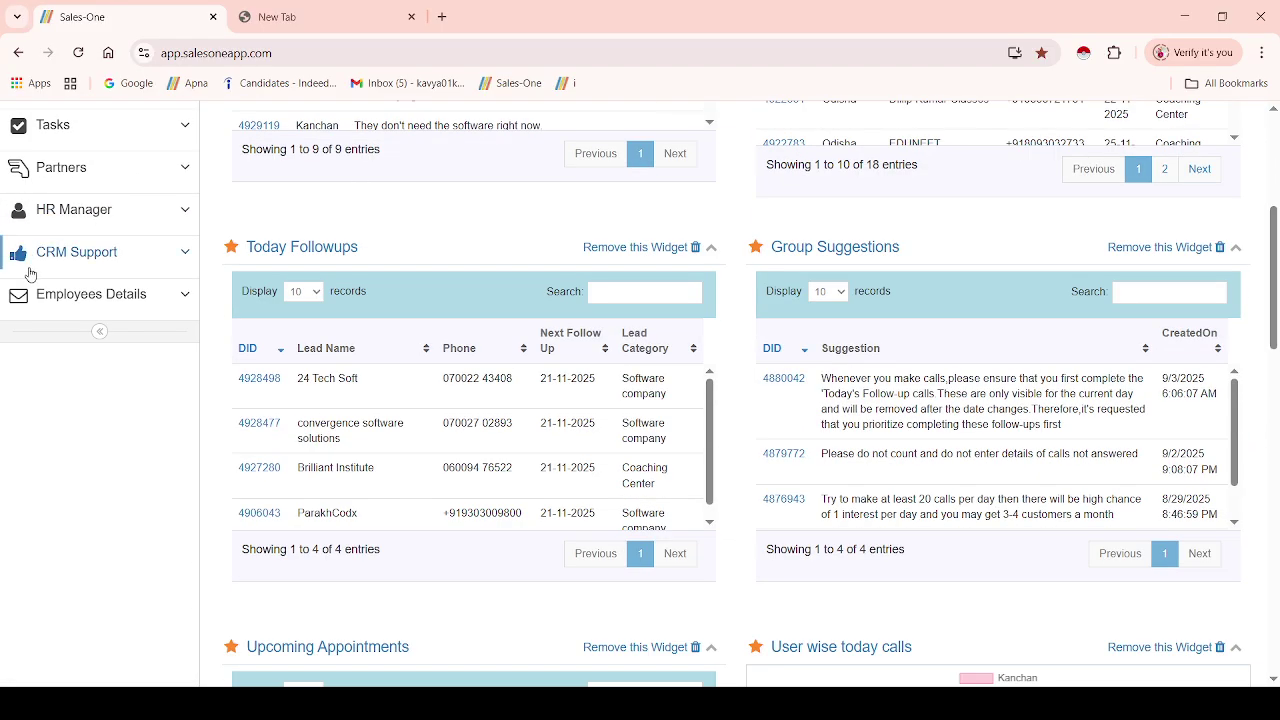
left_click(172, 296)
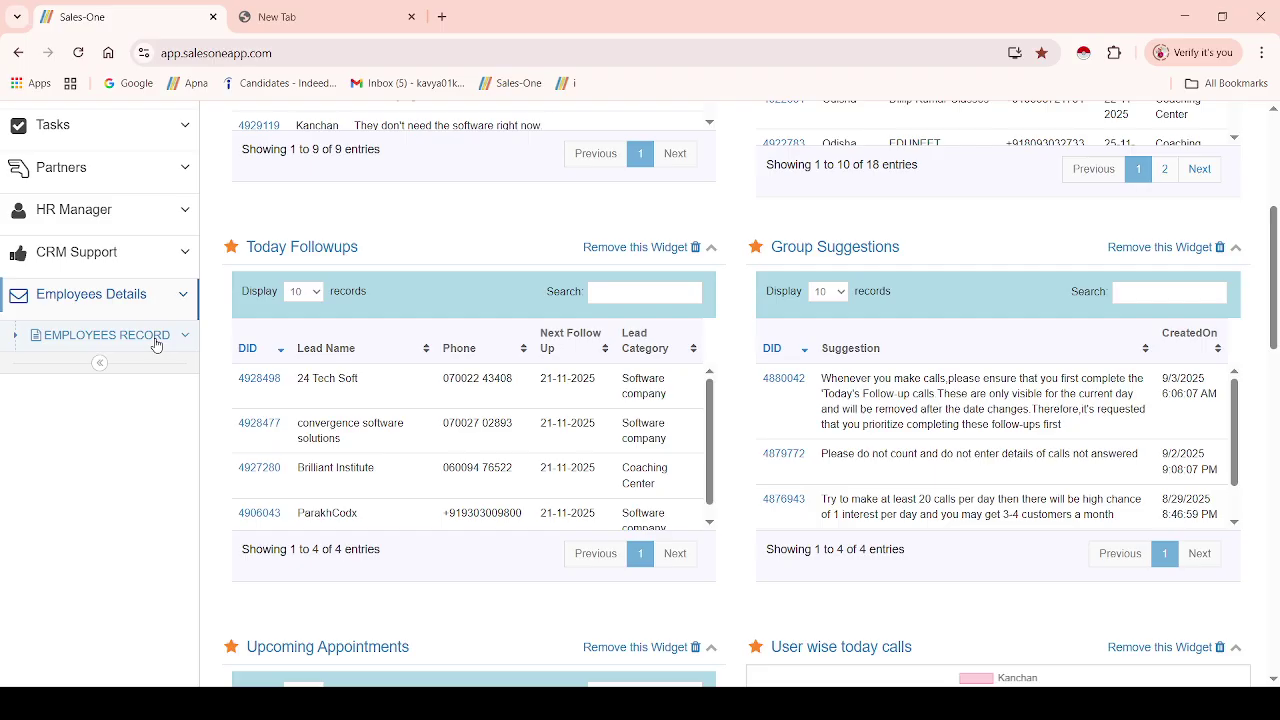
left_click(156, 343)
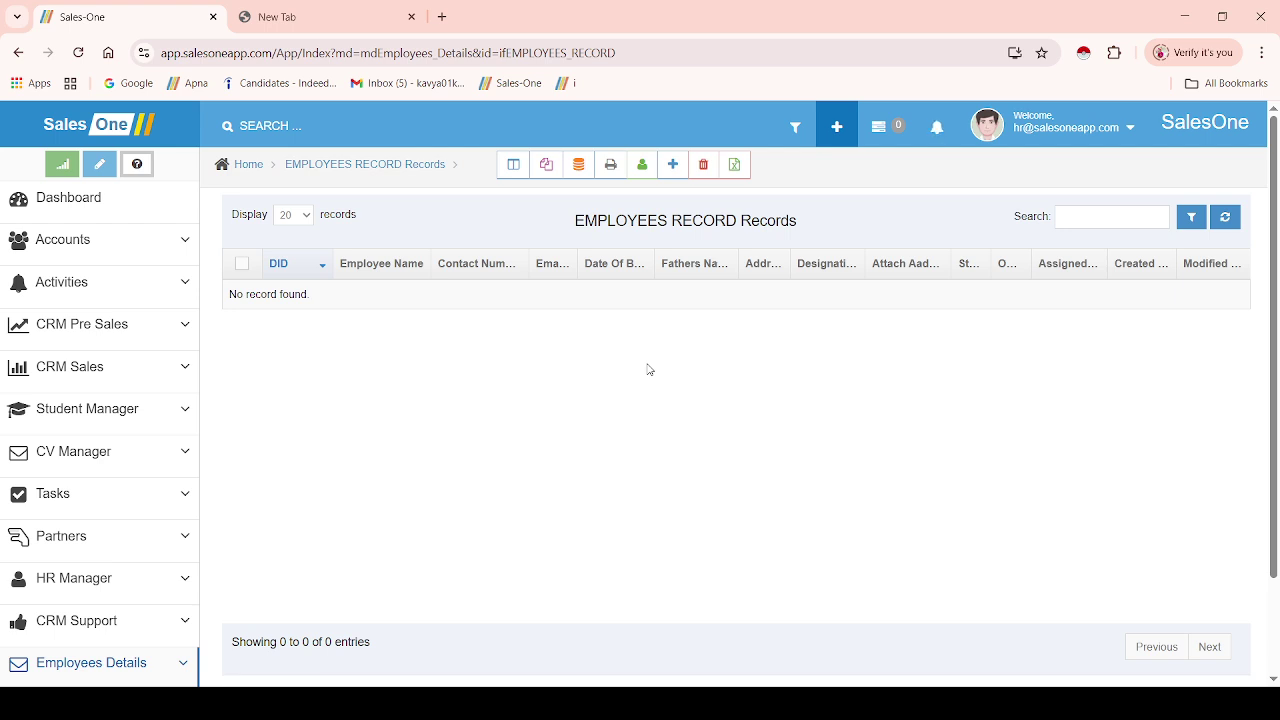
- Start a new employee record, cancel the Import dialog, and check the empty Designation list
left_click(667, 175)
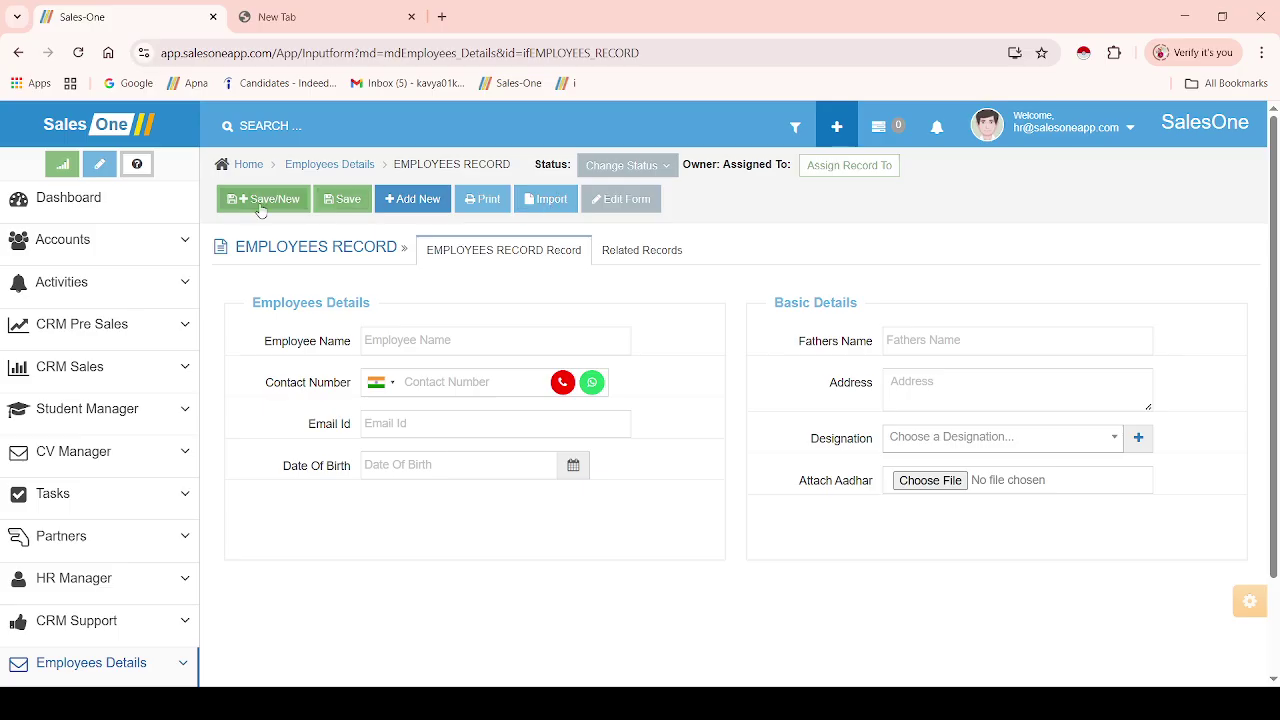
left_click(539, 204)
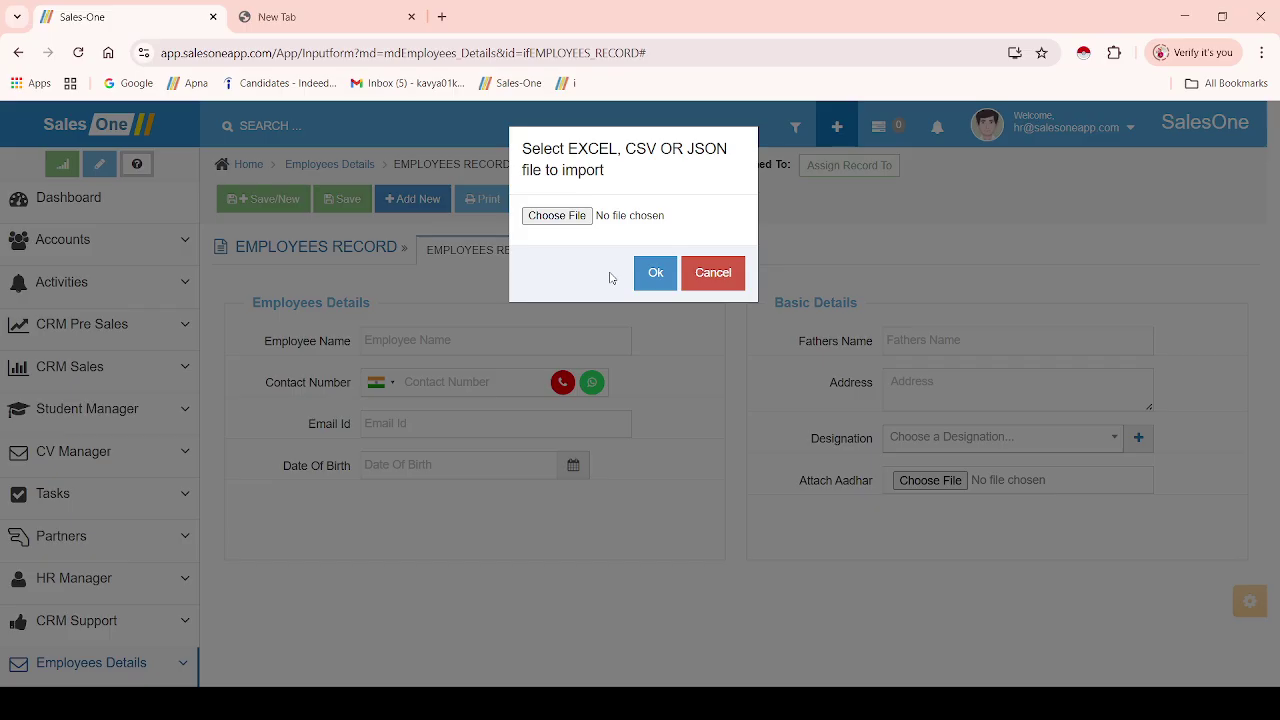
left_click(716, 273)
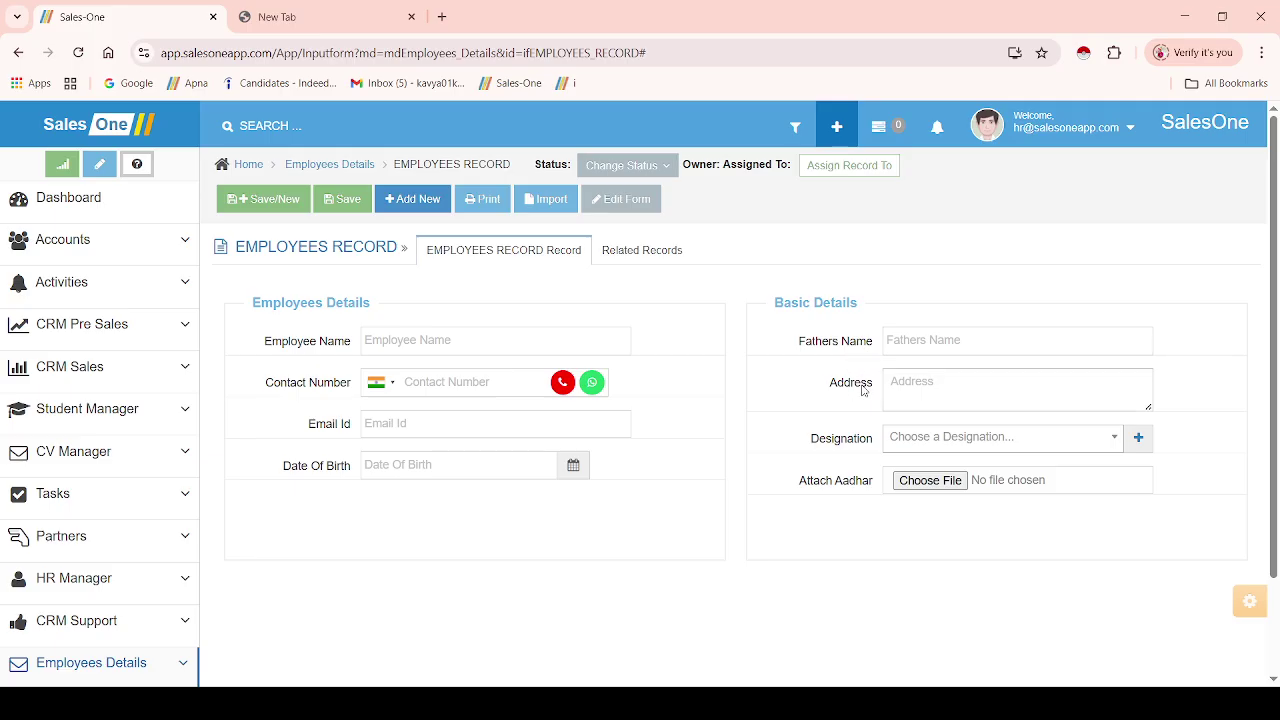
left_click(916, 437)
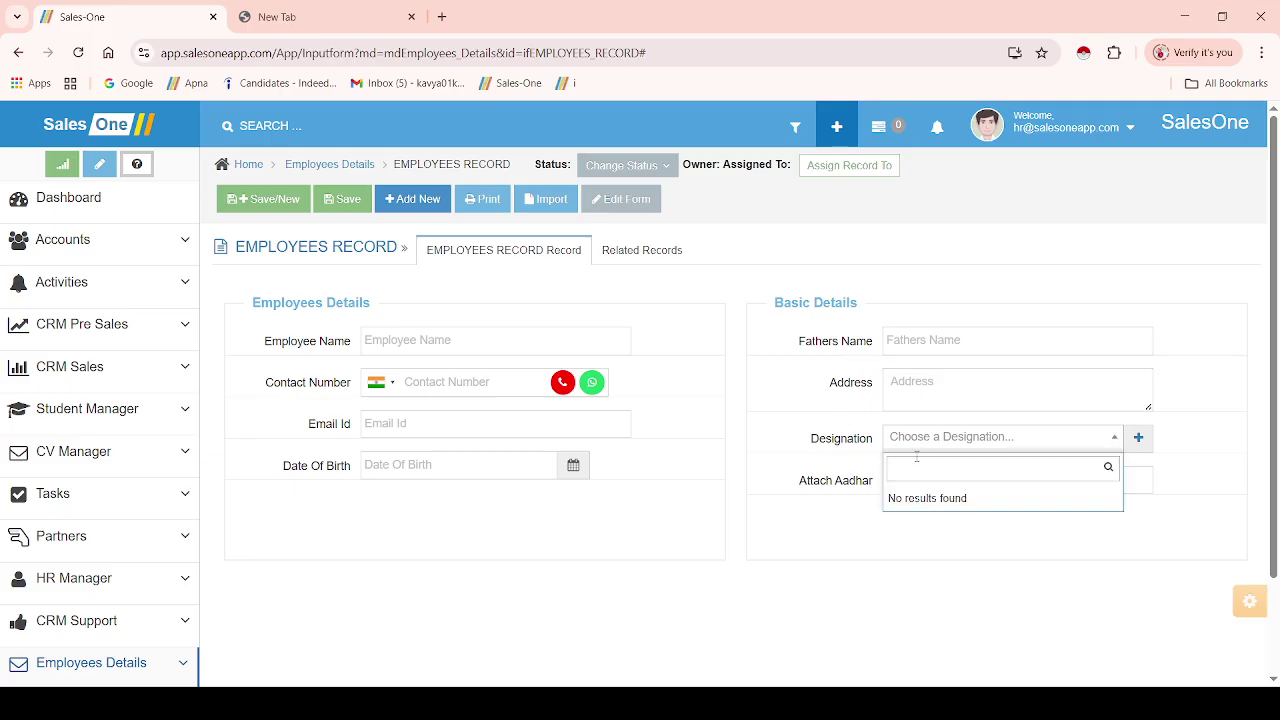
left_click(832, 503)
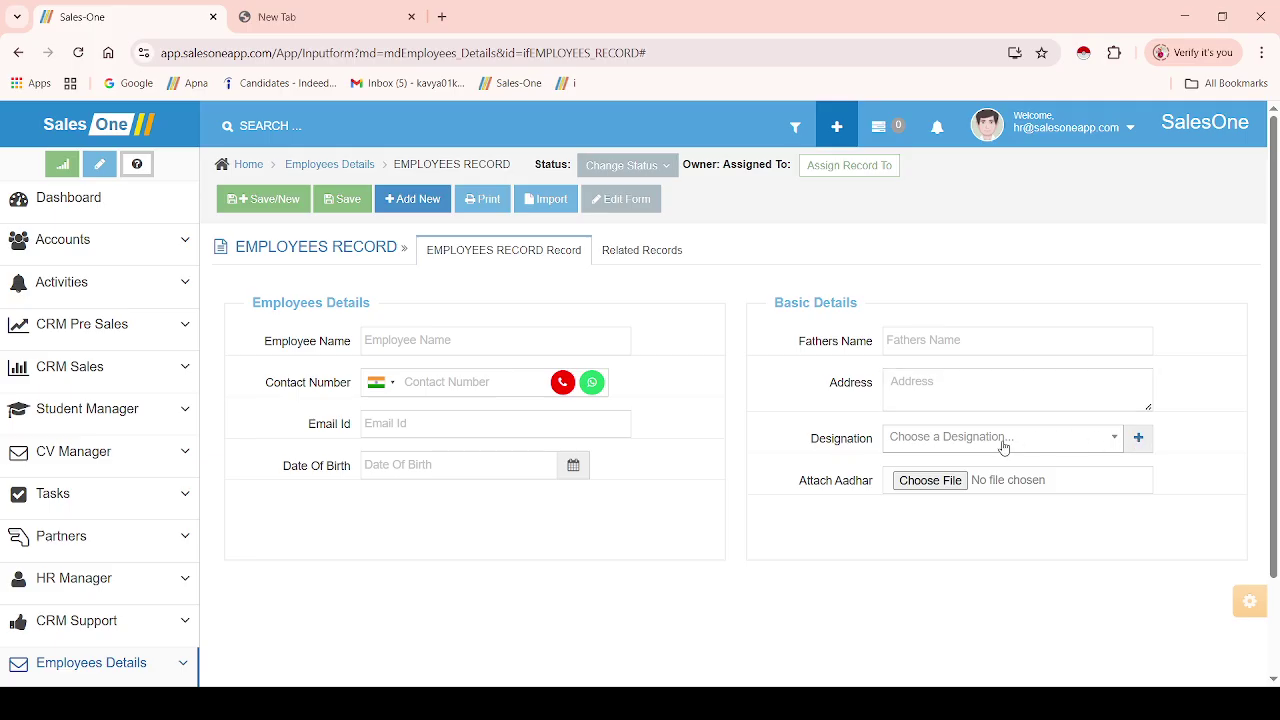
- Add HR, Marketing Associate and Telecaller as new designations
left_click(1139, 437)
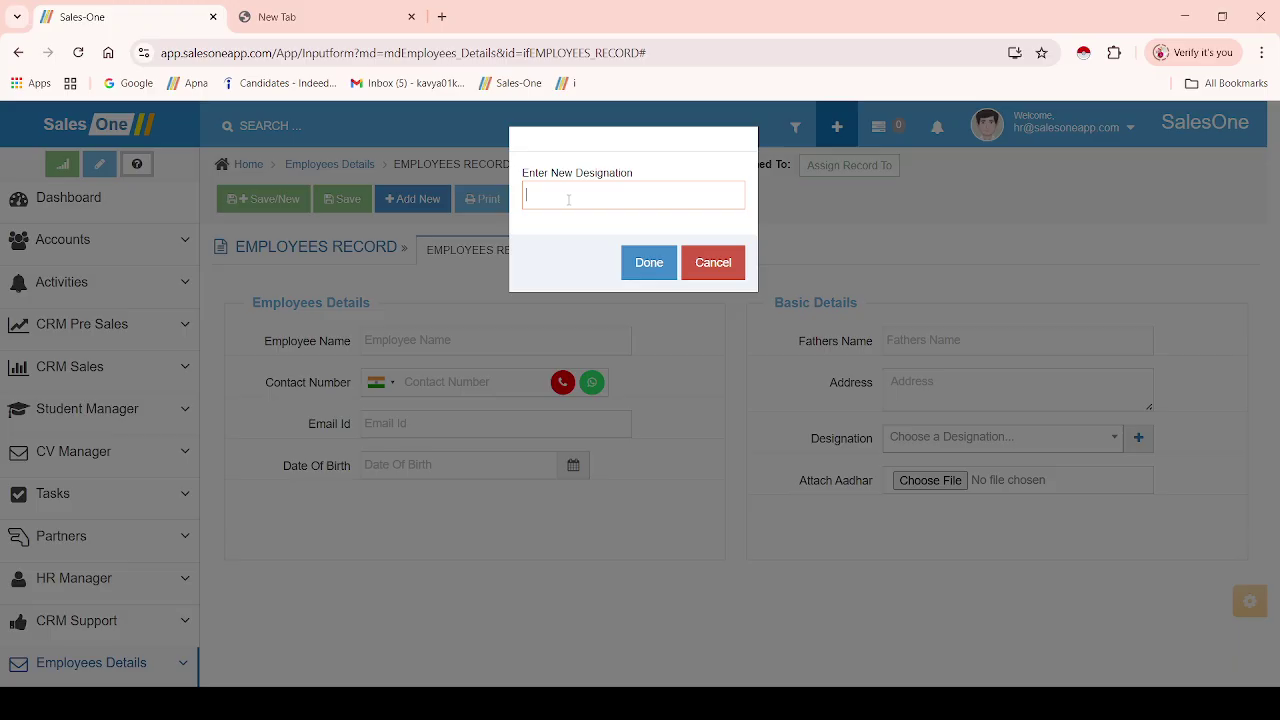
type("R")
left_click(647, 262)
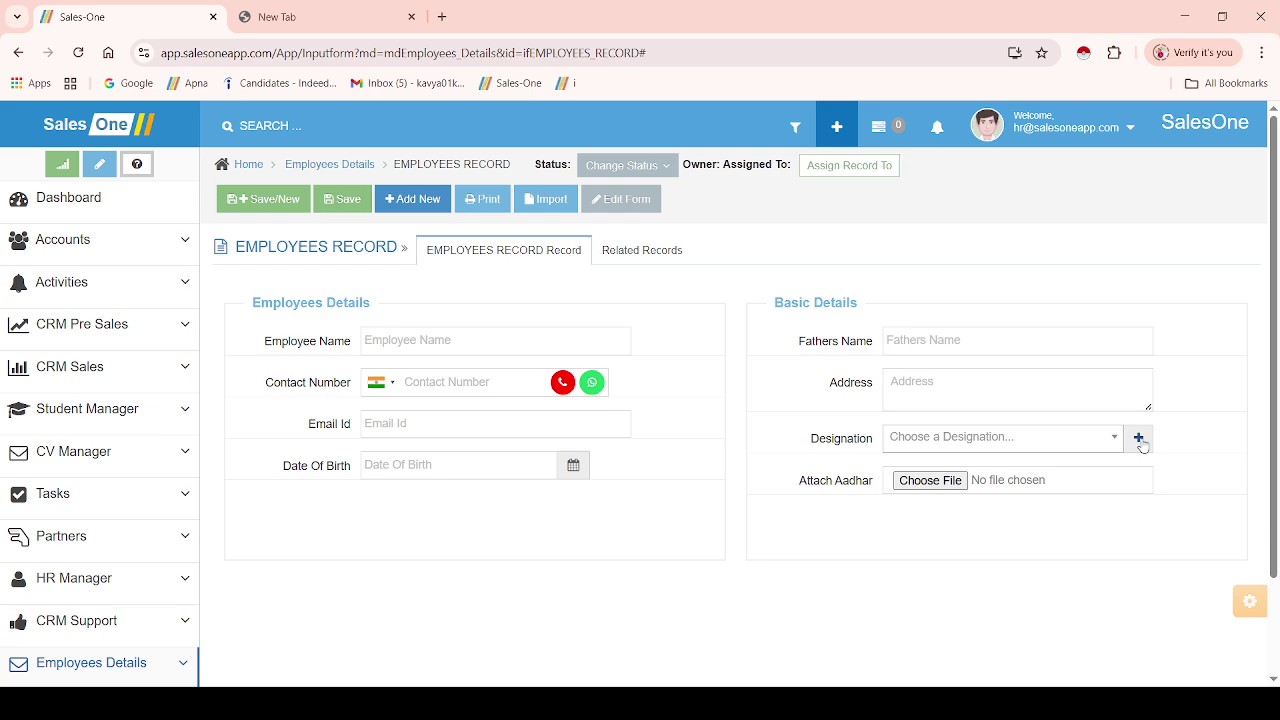
left_click(1140, 440)
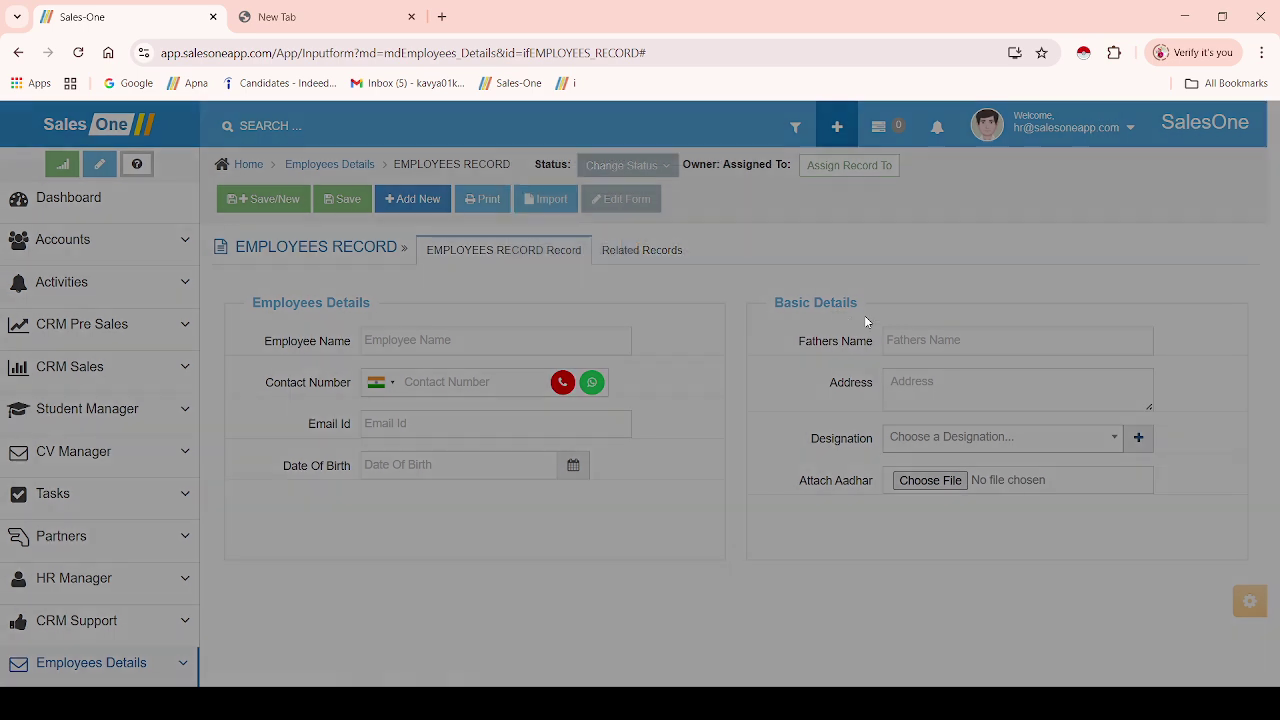
type("Markw")
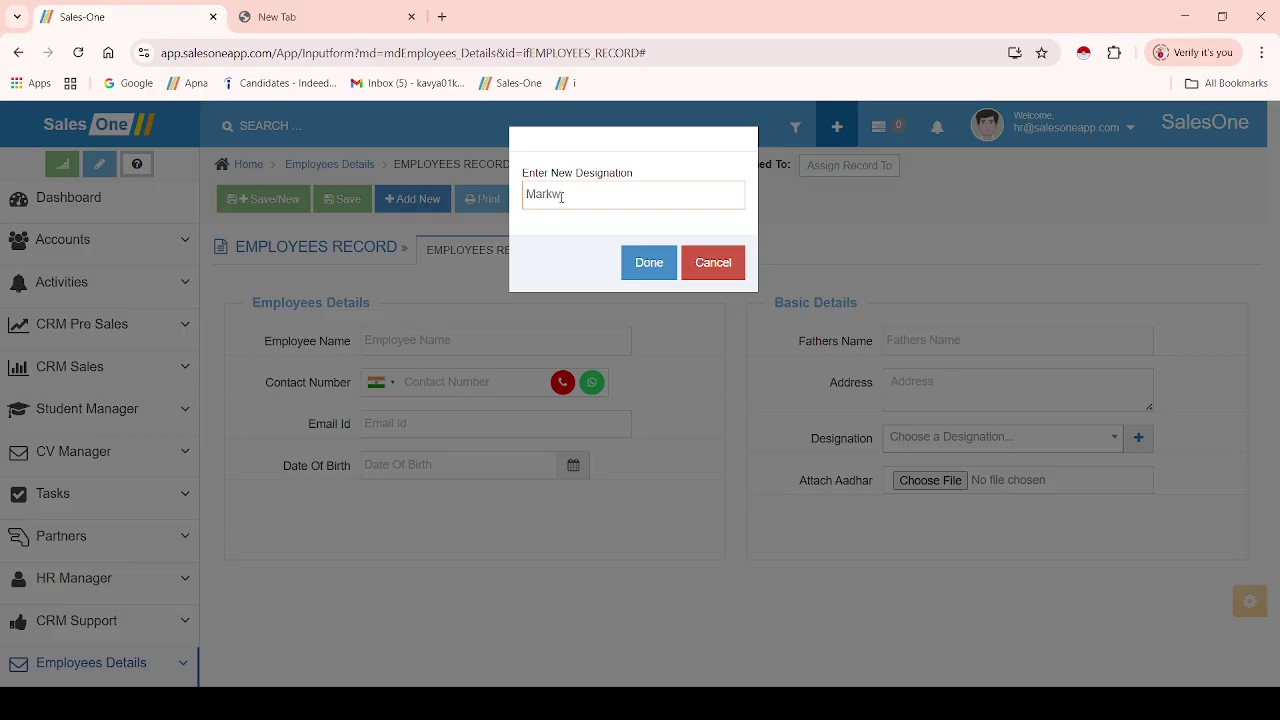
type("ting Associate")
left_click(640, 264)
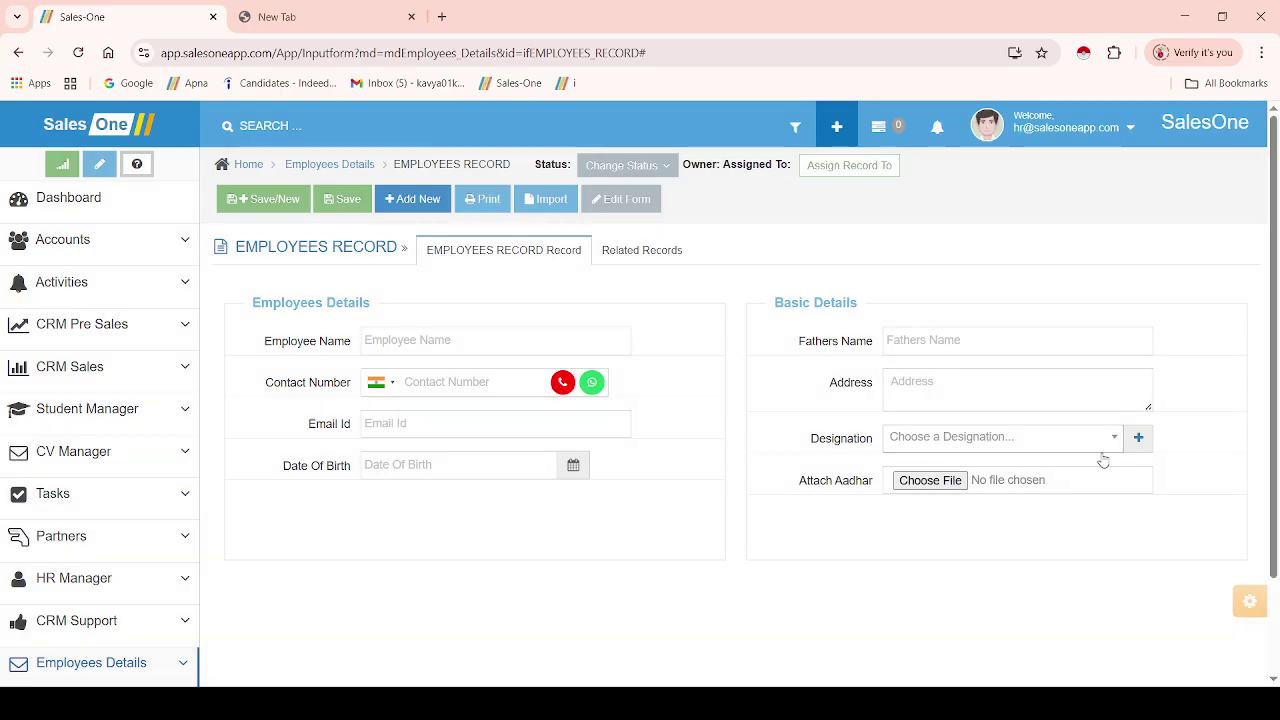
left_click(1138, 440)
left_click(568, 193)
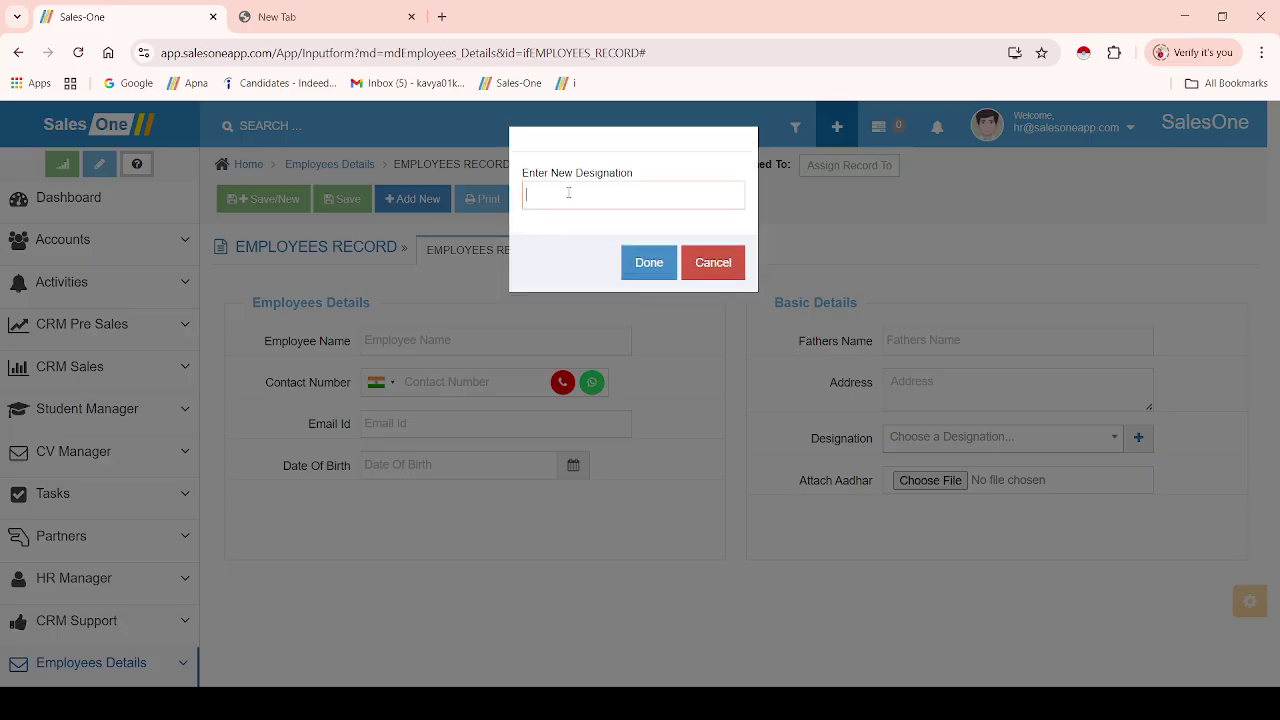
type("Telecaller")
left_click(646, 263)
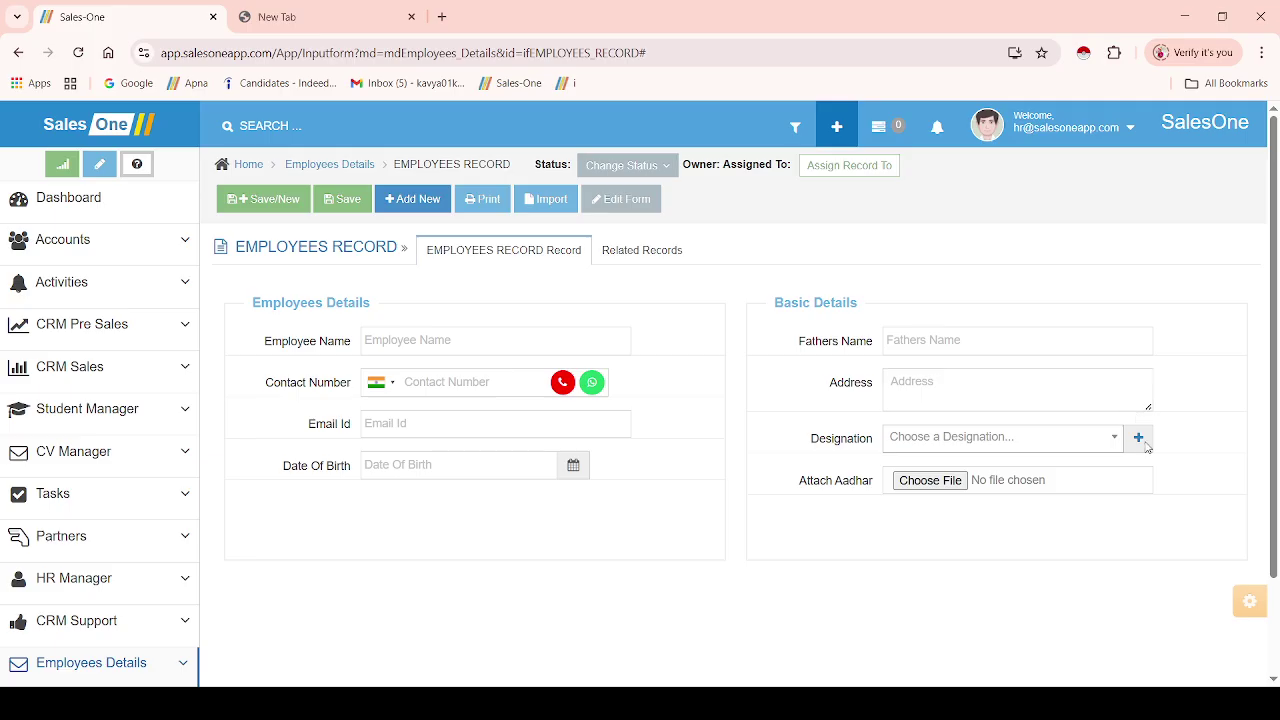
- Add Sales Executive as a designation, check the list, and save the record
left_click(1144, 442)
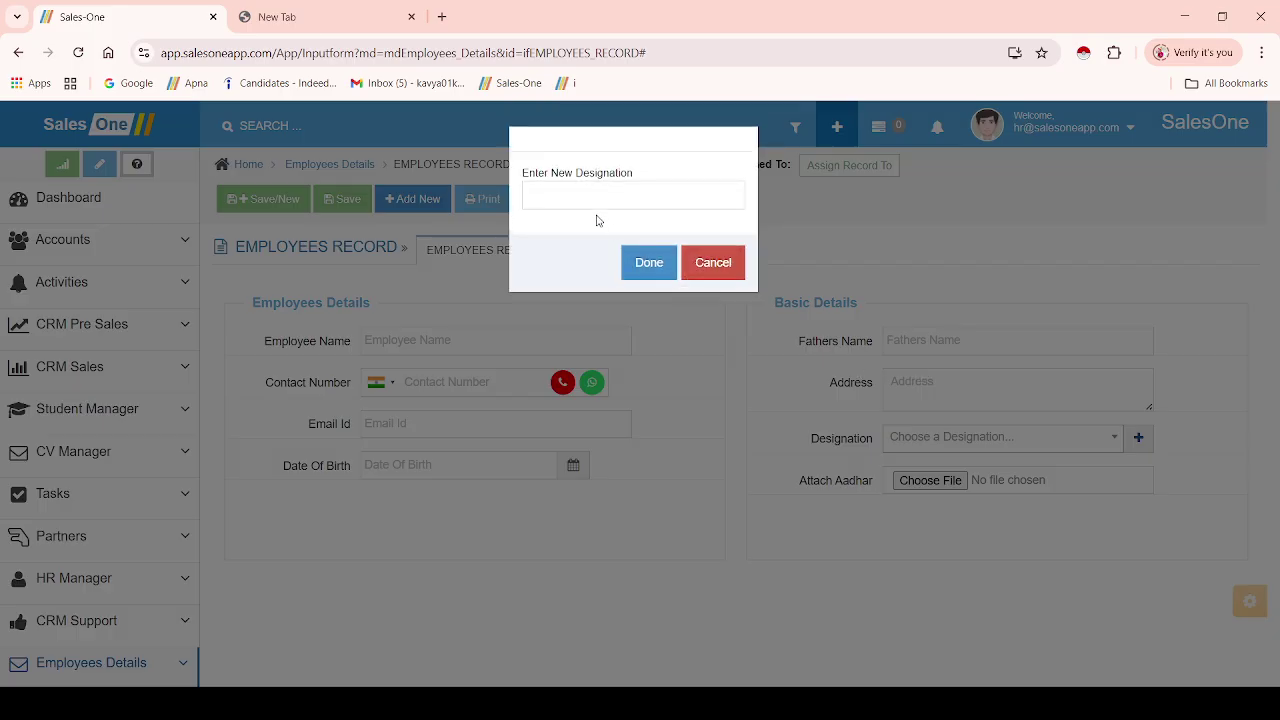
left_click(580, 201)
type("Salw")
type(" Exc")
type("cutive")
left_click(649, 264)
left_click(1000, 440)
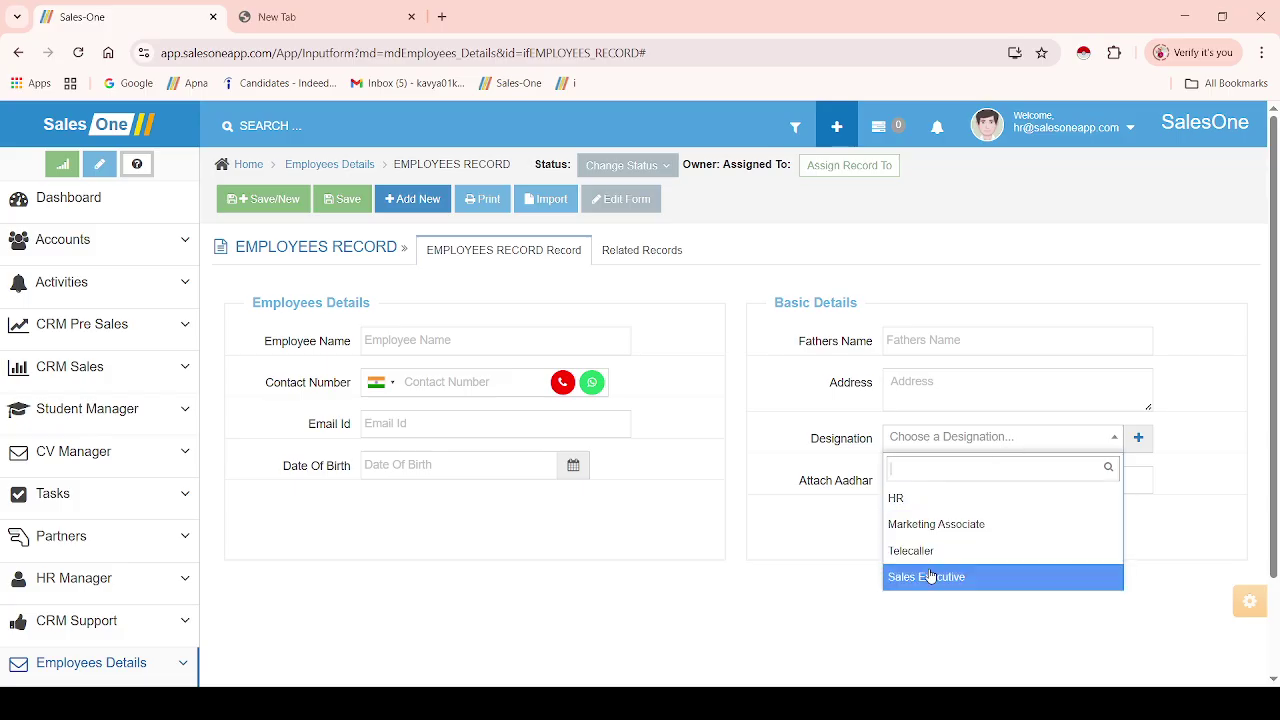
left_click(735, 441)
left_click(343, 200)
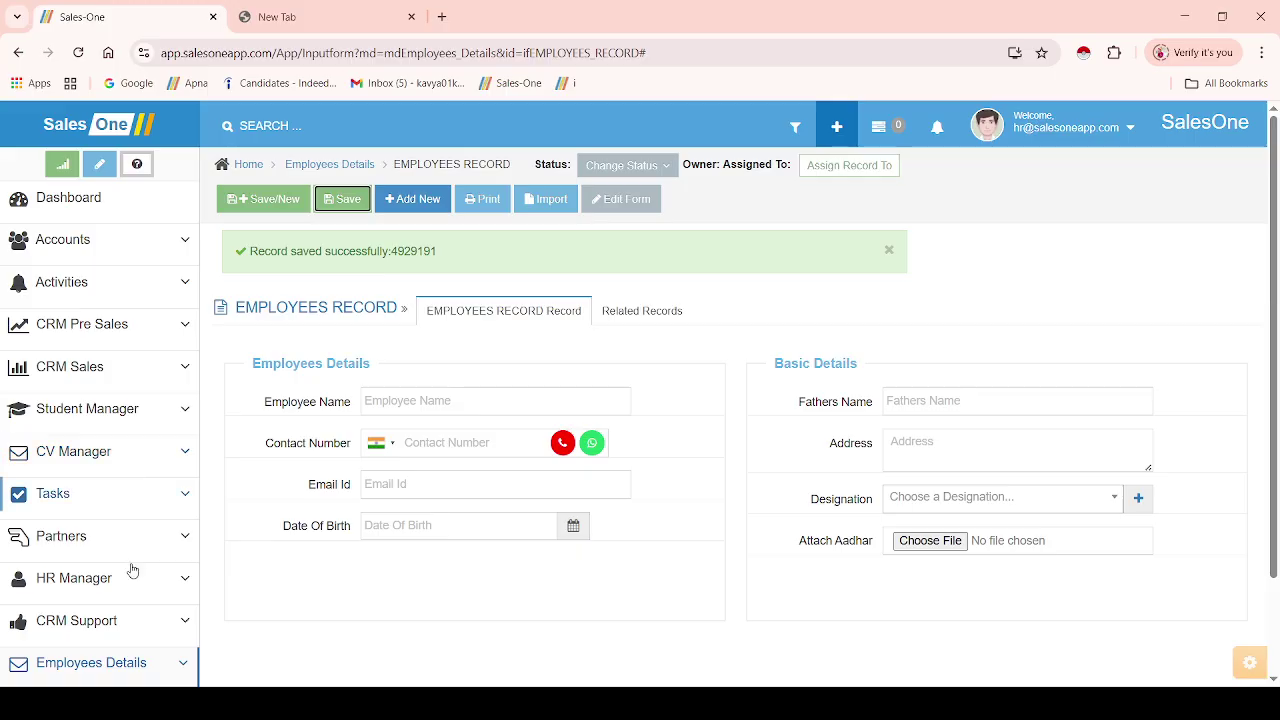
- Return to the EMPLOYEES RECORD list to see the saved entry, then start another new record
left_click_drag(1274, 443, 1275, 544)
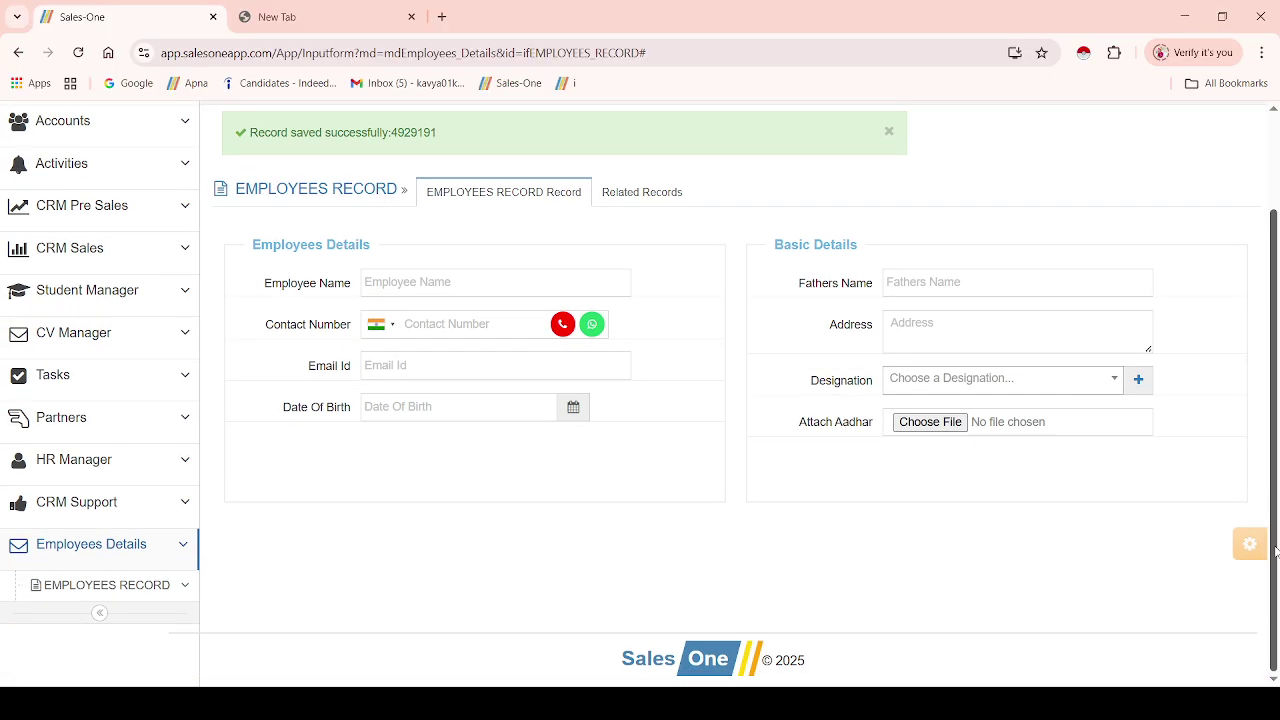
left_click(137, 586)
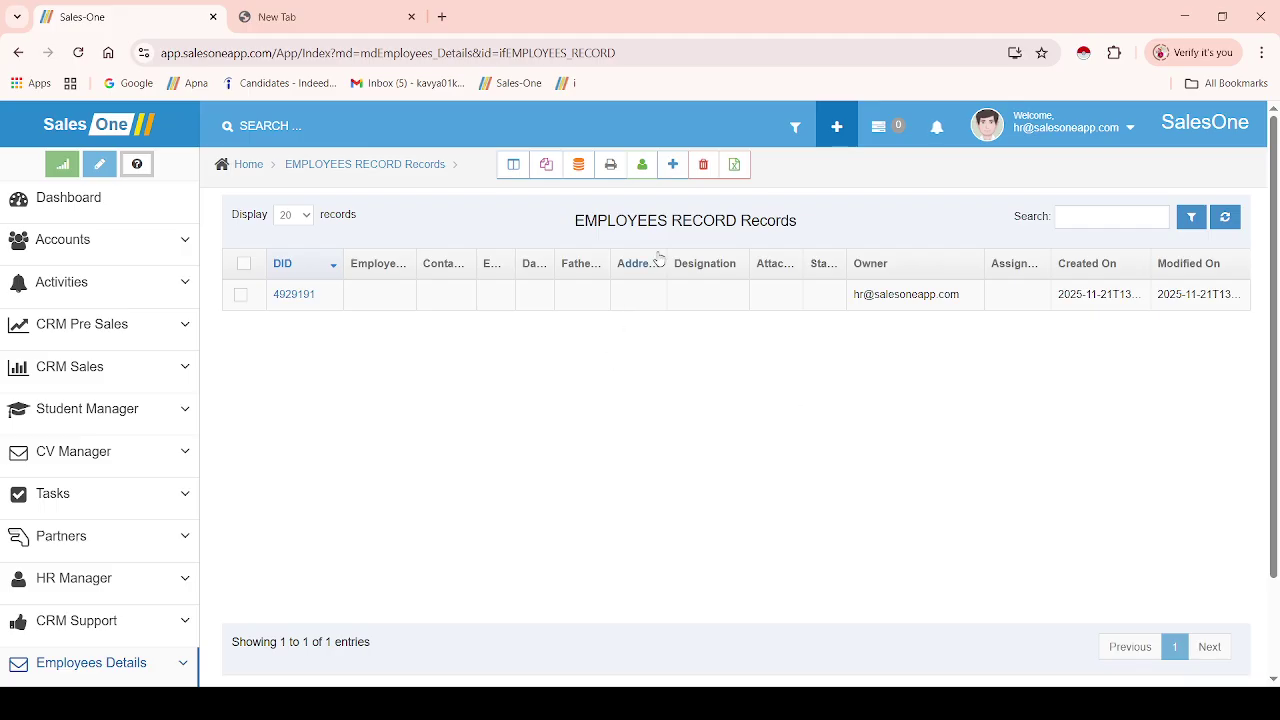
left_click(673, 165)
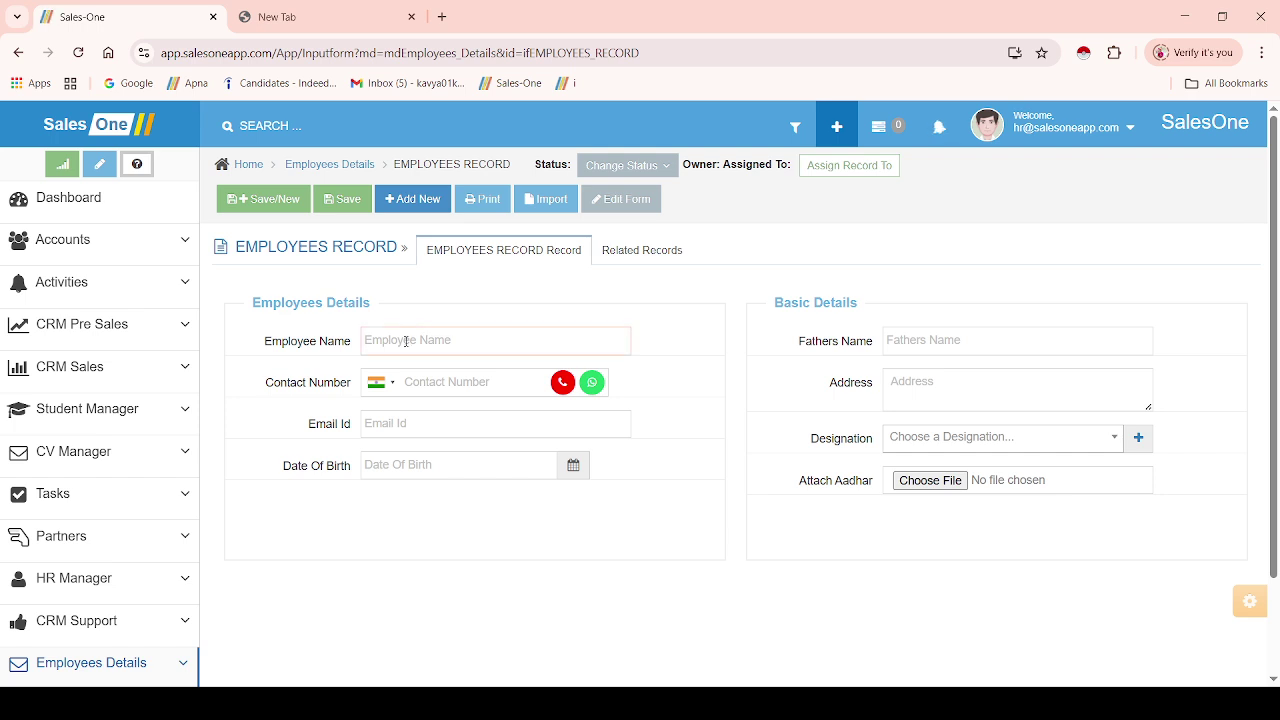
- Enter the employee's full name, contact number and e-mail address
left_click(419, 385)
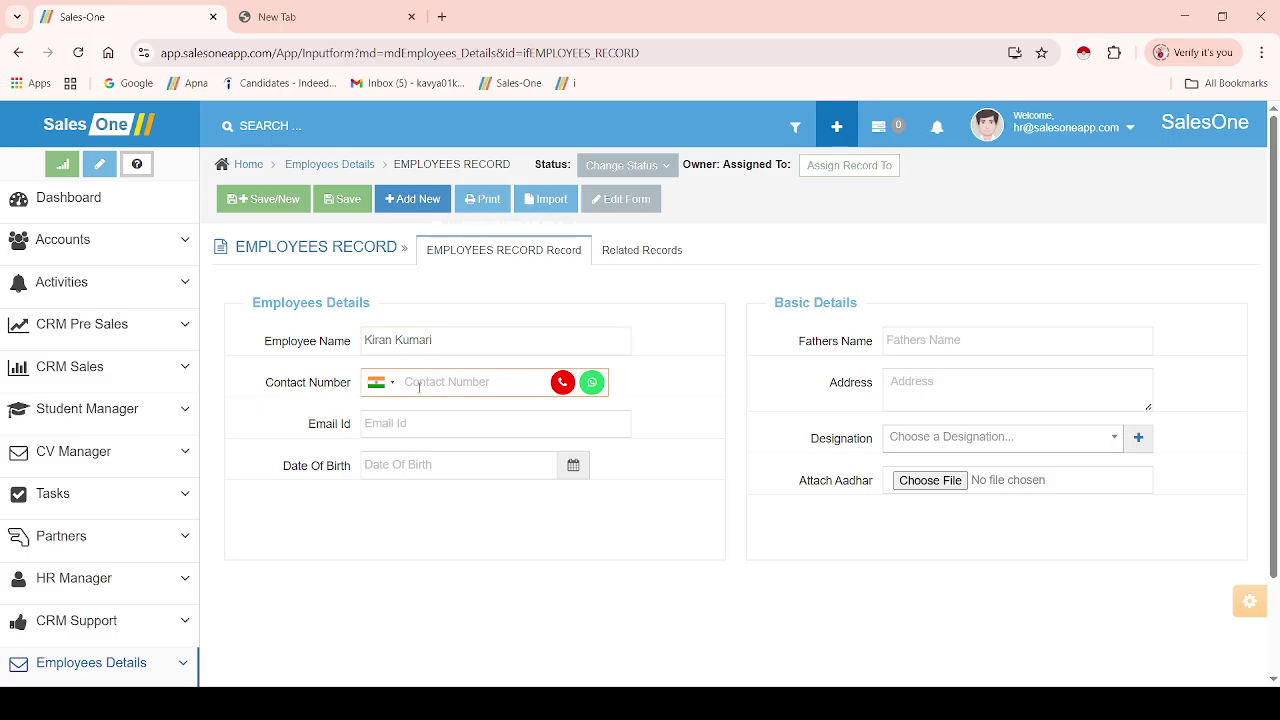
type("1234567890")
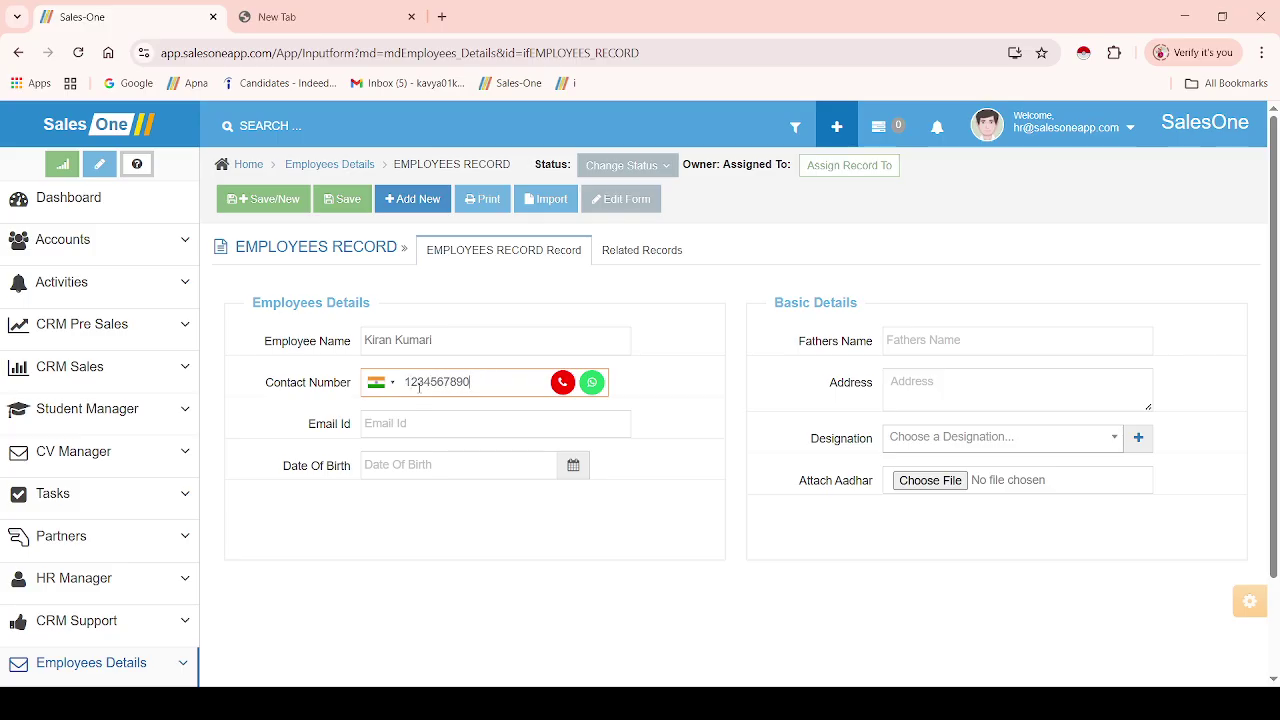
left_click(415, 433)
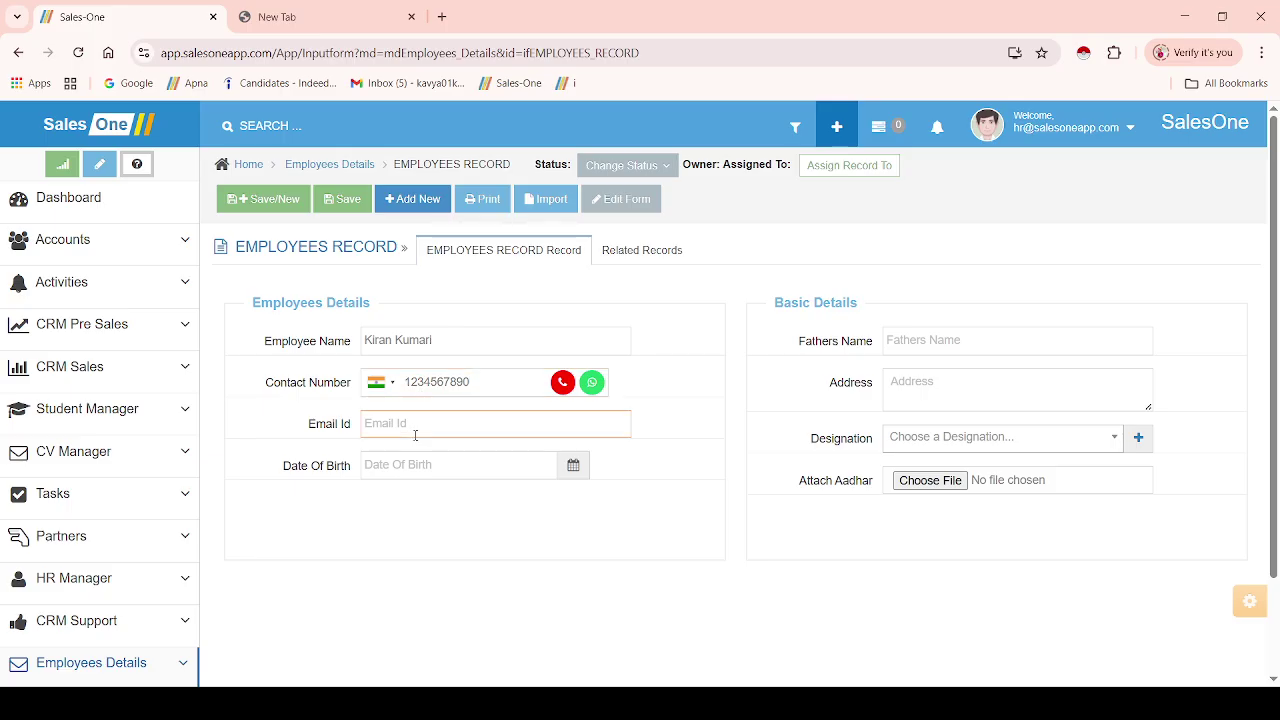
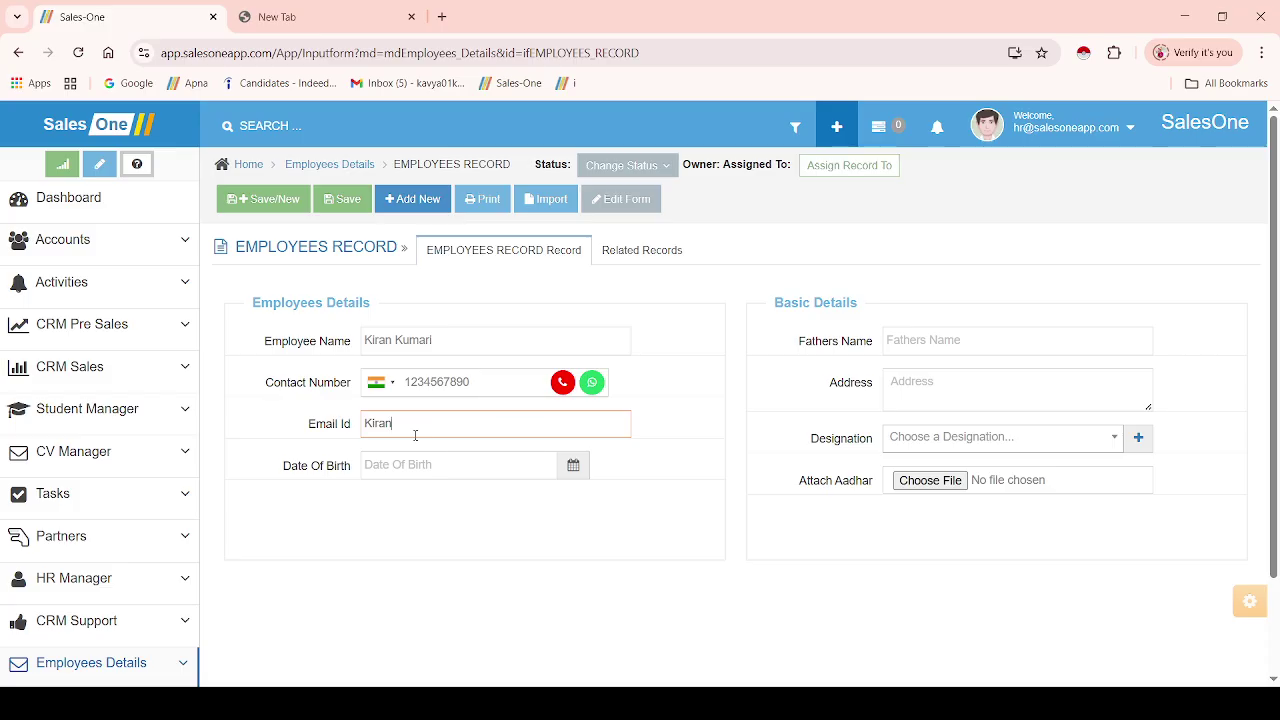
- Set the Date Of Birth to 22 July 1999 in the calendar
left_click(414, 466)
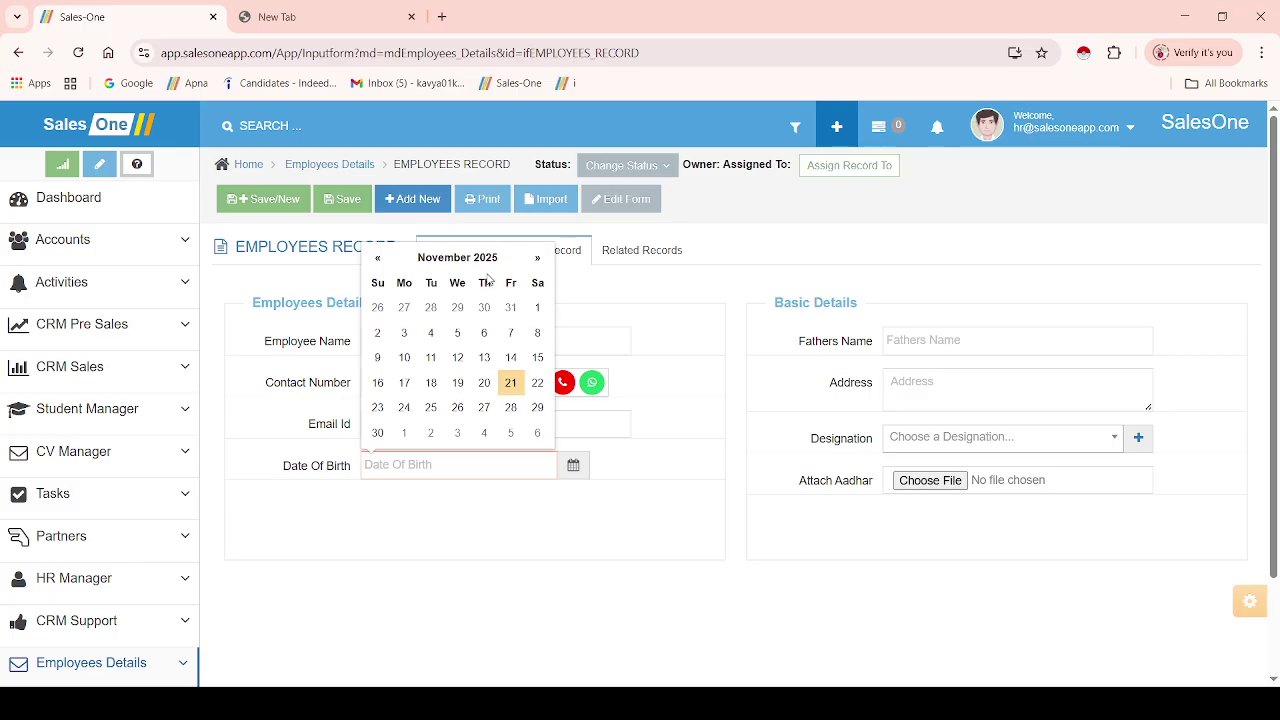
left_click(486, 258)
left_click(458, 287)
left_click(378, 280)
left_click(378, 280)
left_click(378, 280)
left_click(378, 280)
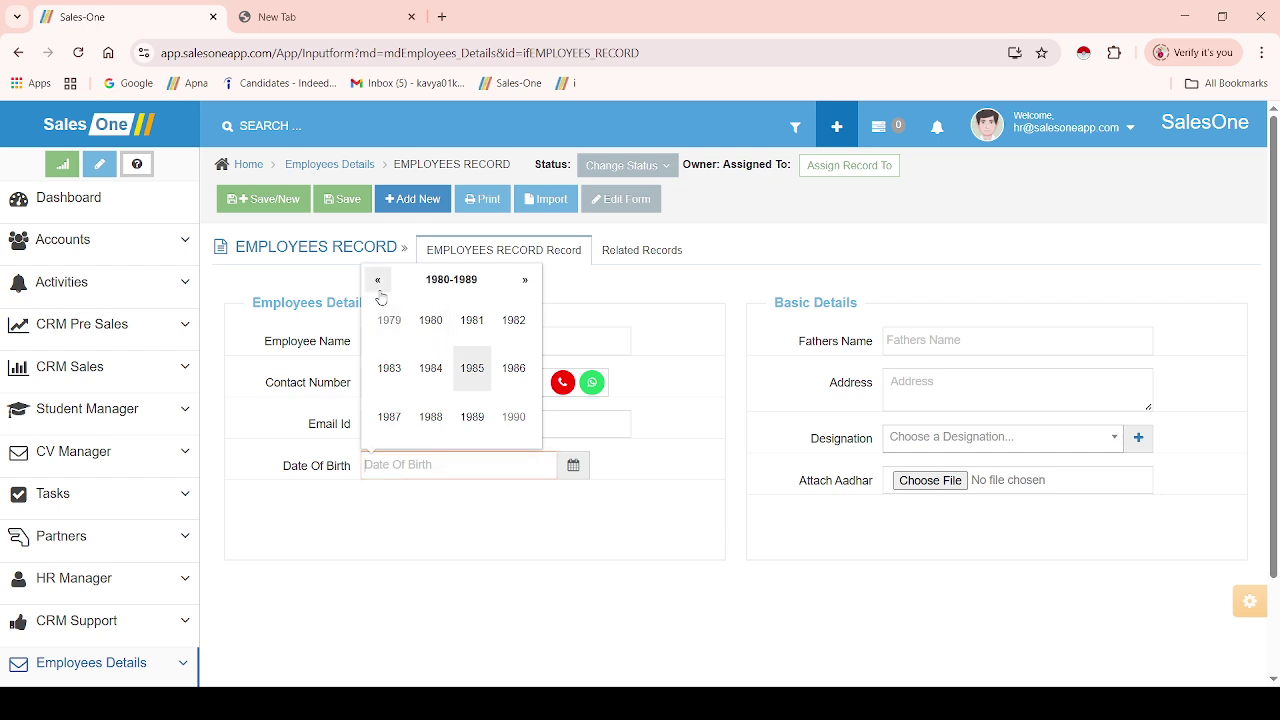
left_click(525, 283)
left_click(525, 282)
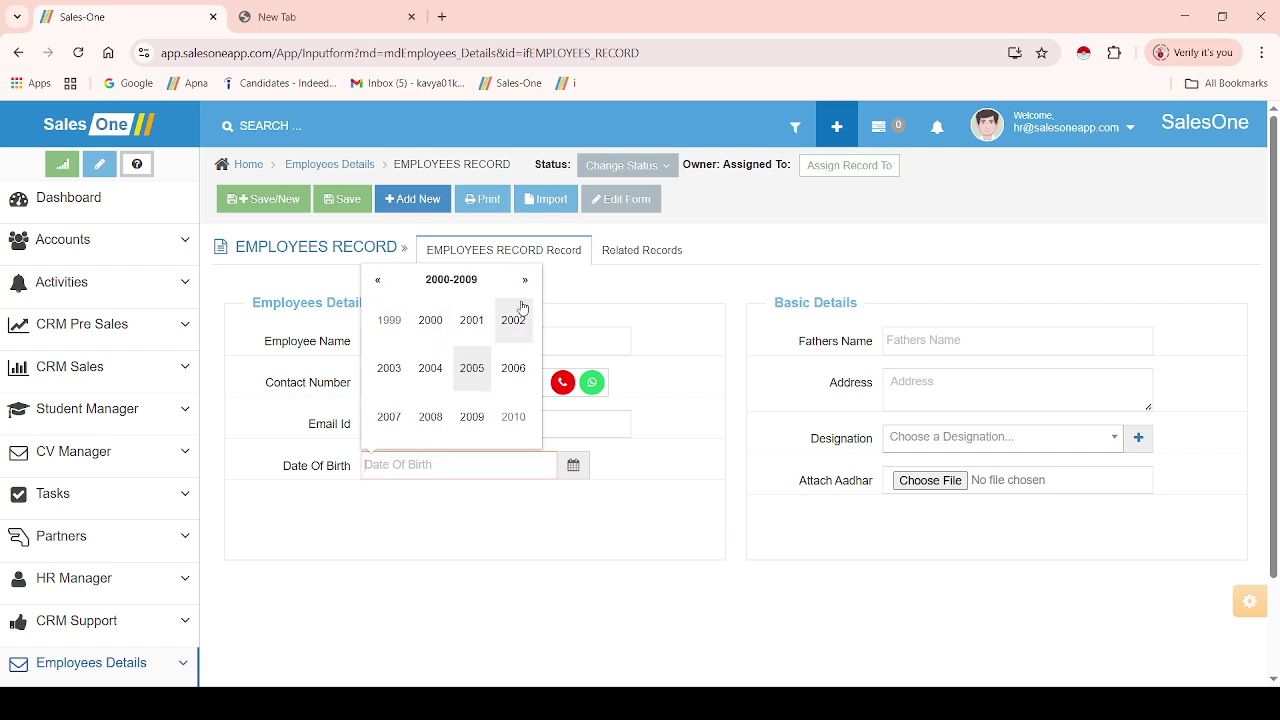
left_click(389, 322)
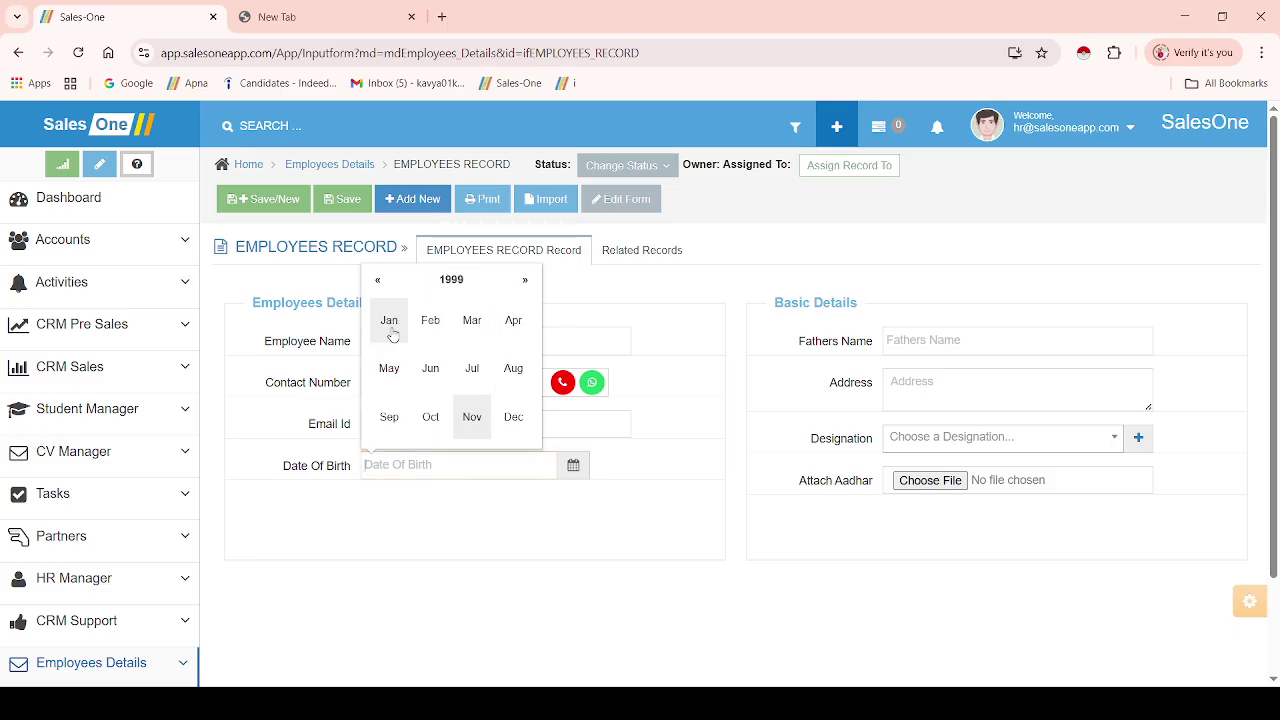
left_click(476, 376)
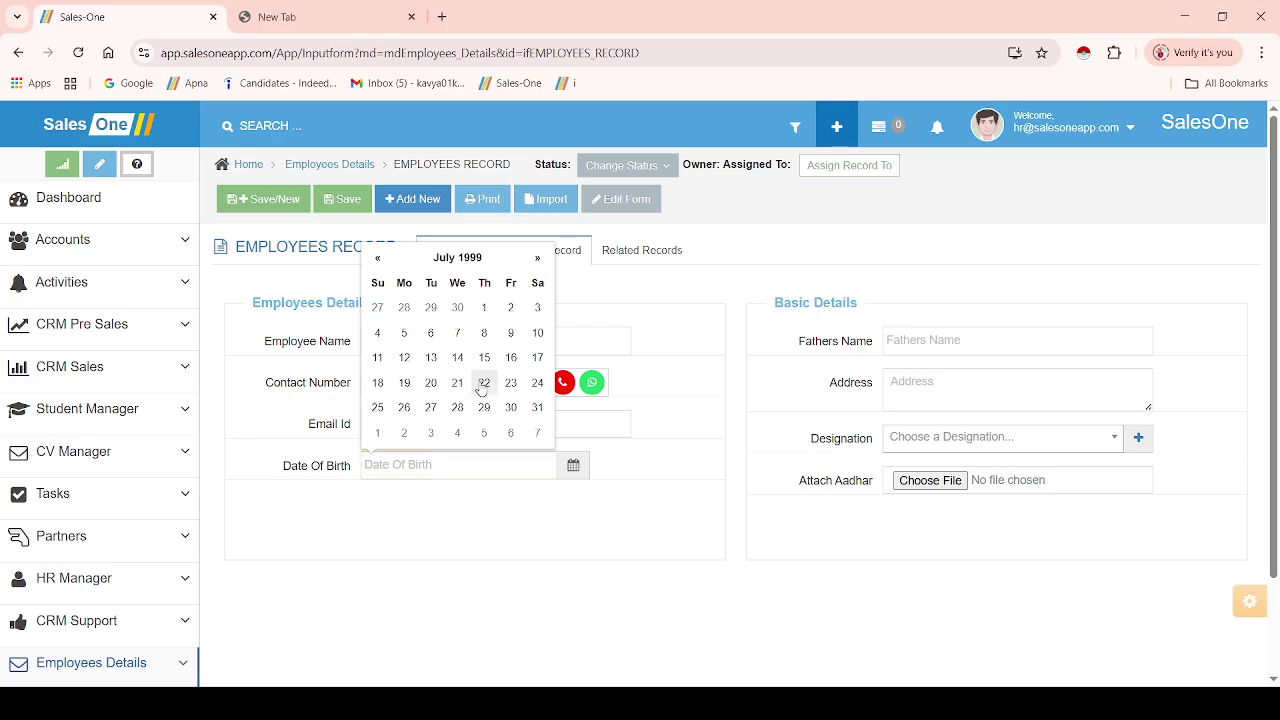
left_click(484, 383)
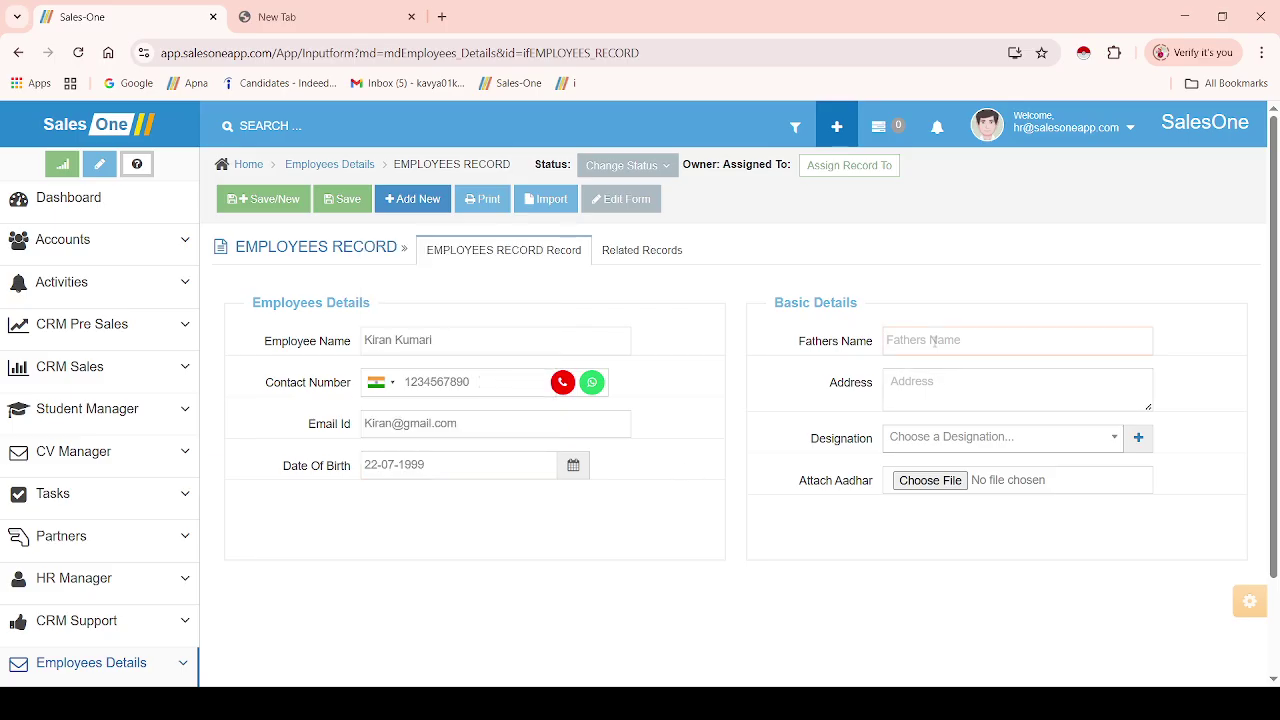
- Fill in the father's name and the employee's address
left_click(920, 382)
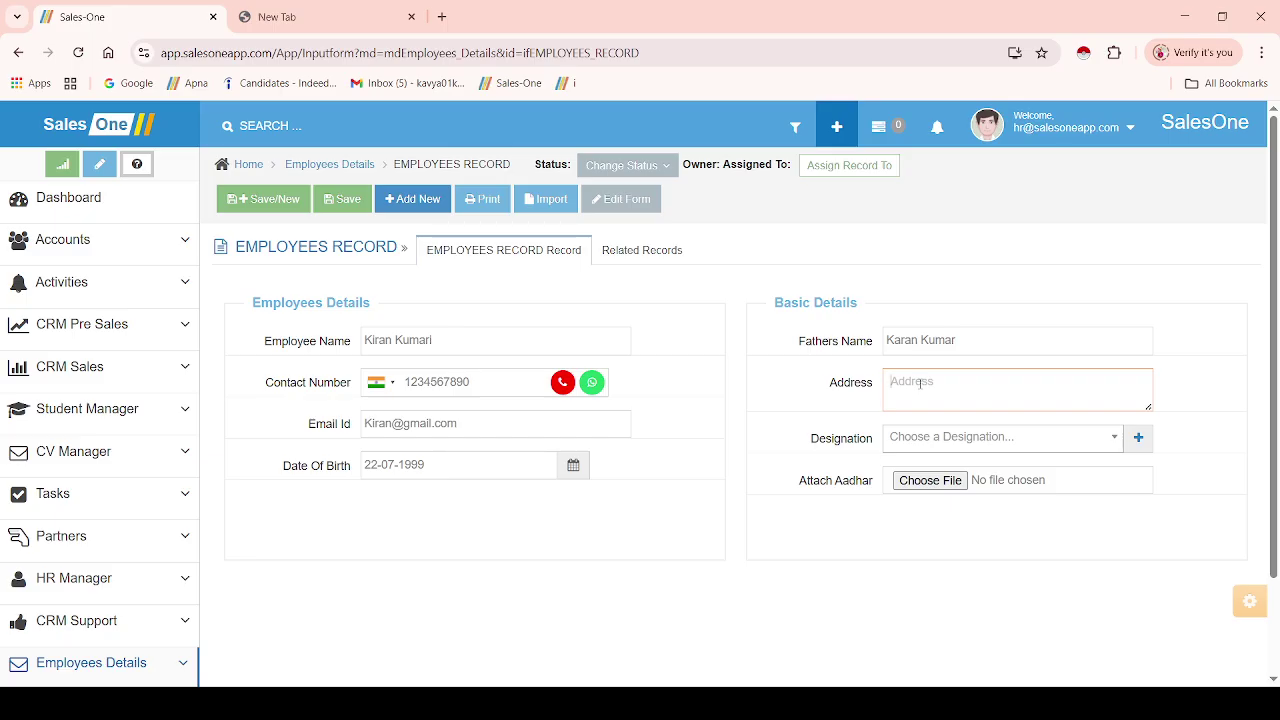
type("Hi ")
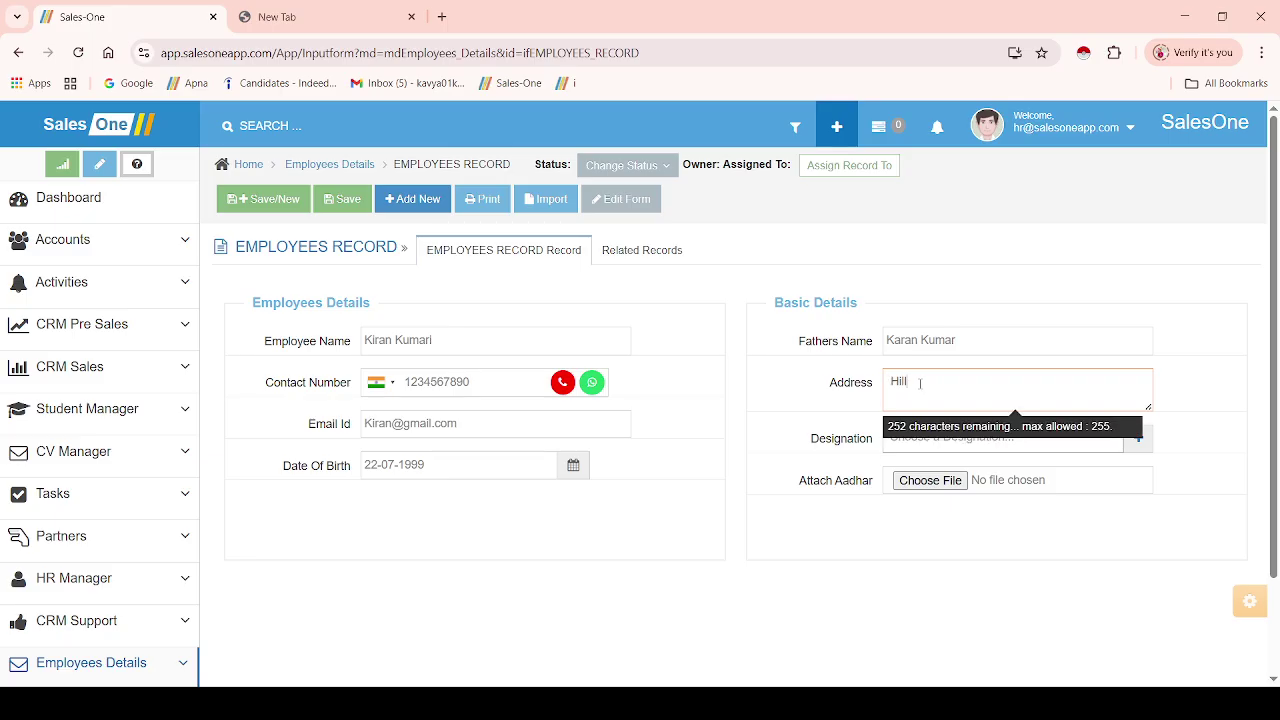
type("l Town, Bhopal")
left_click(813, 570)
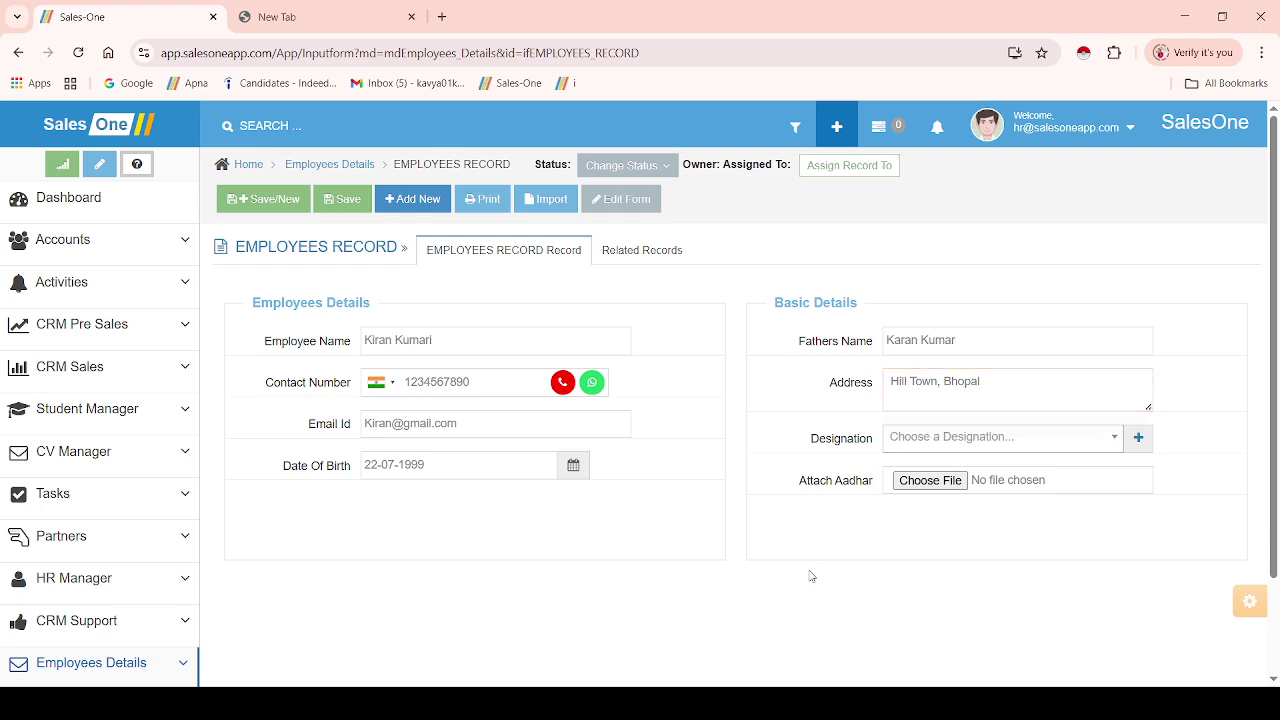
- Add Telecaller as a new designation
left_click(941, 448)
left_click(1107, 440)
left_click(1108, 446)
left_click(1108, 447)
left_click(1137, 437)
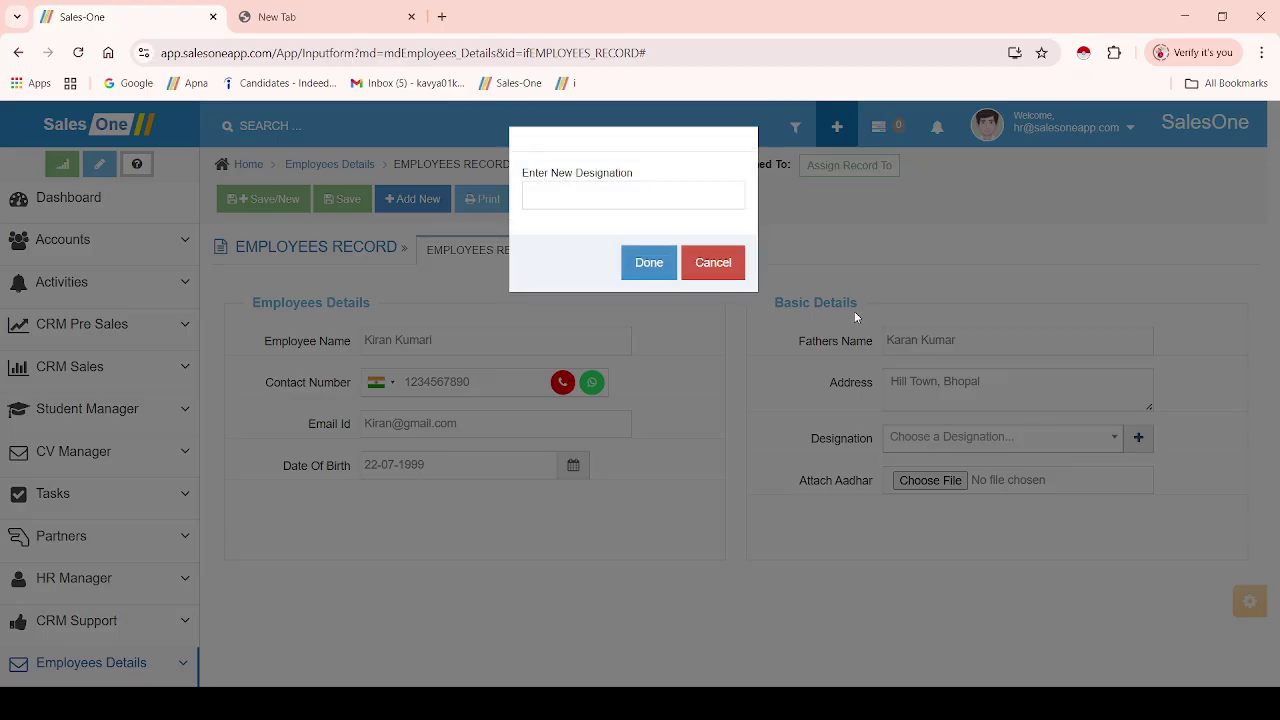
type("Telecaller")
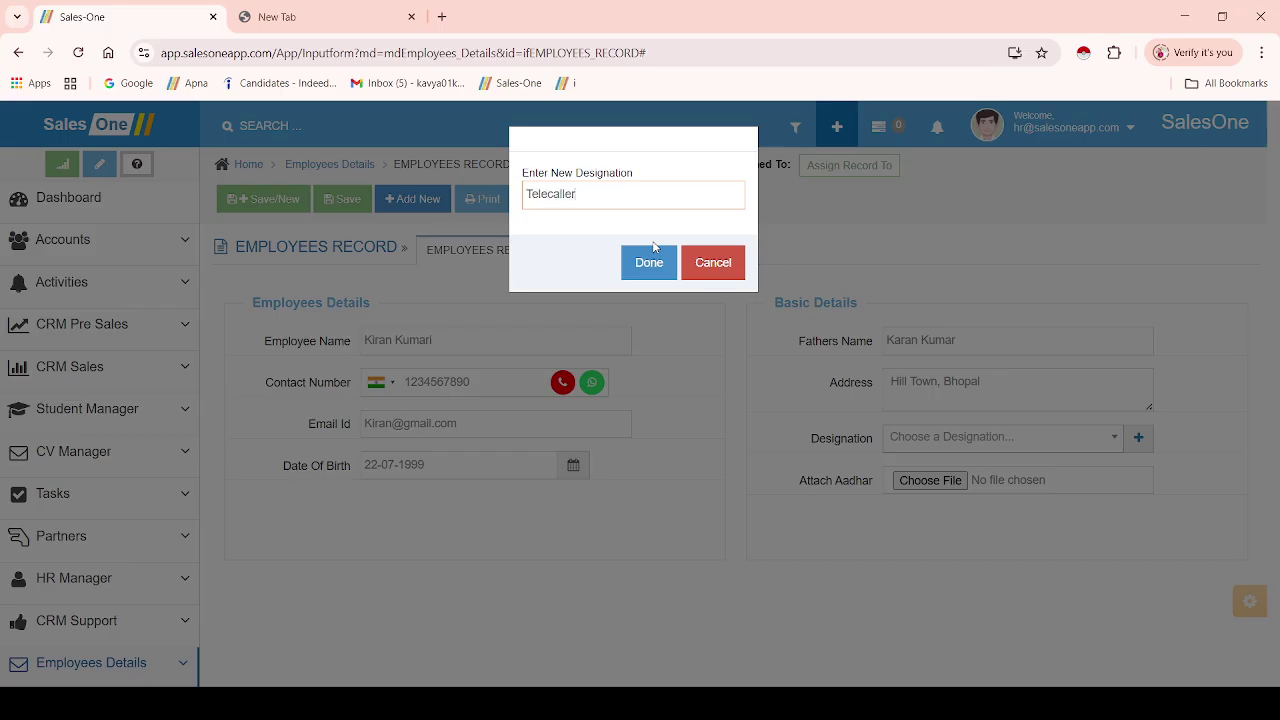
left_click(653, 249)
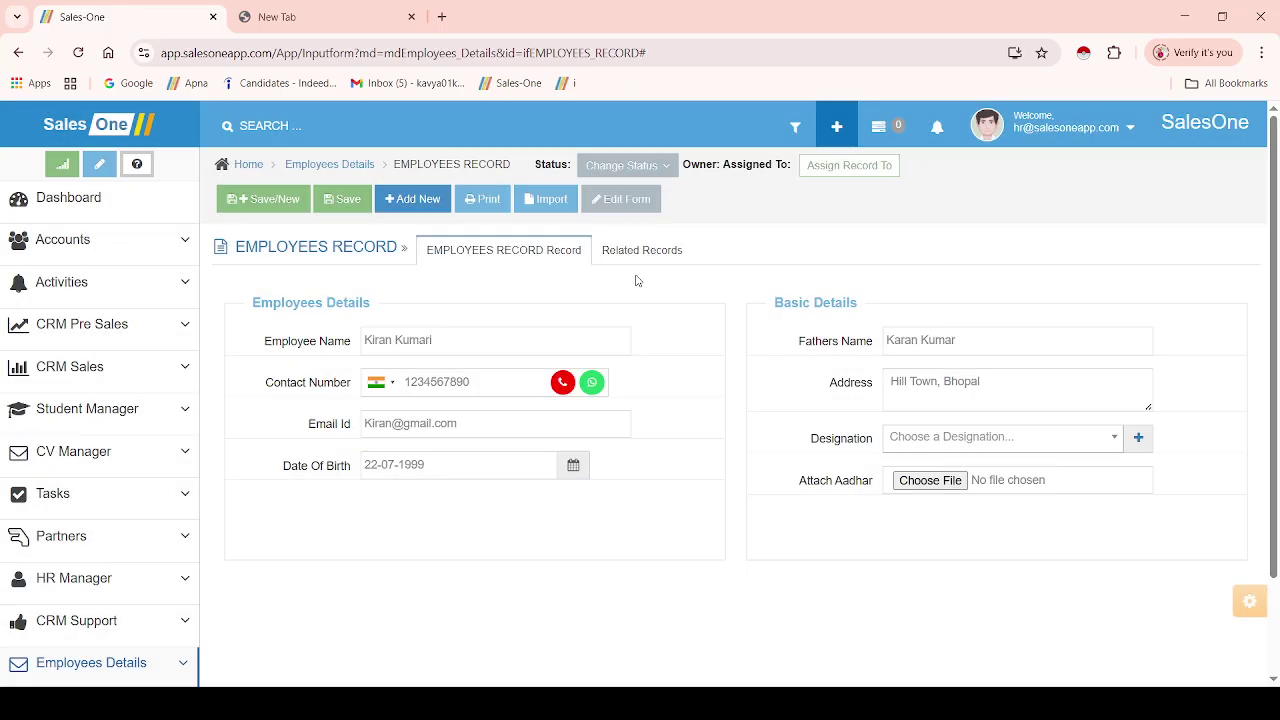
- Add HR as another designation and set the employee's designation to HR
left_click(1139, 443)
type("Telecaller")
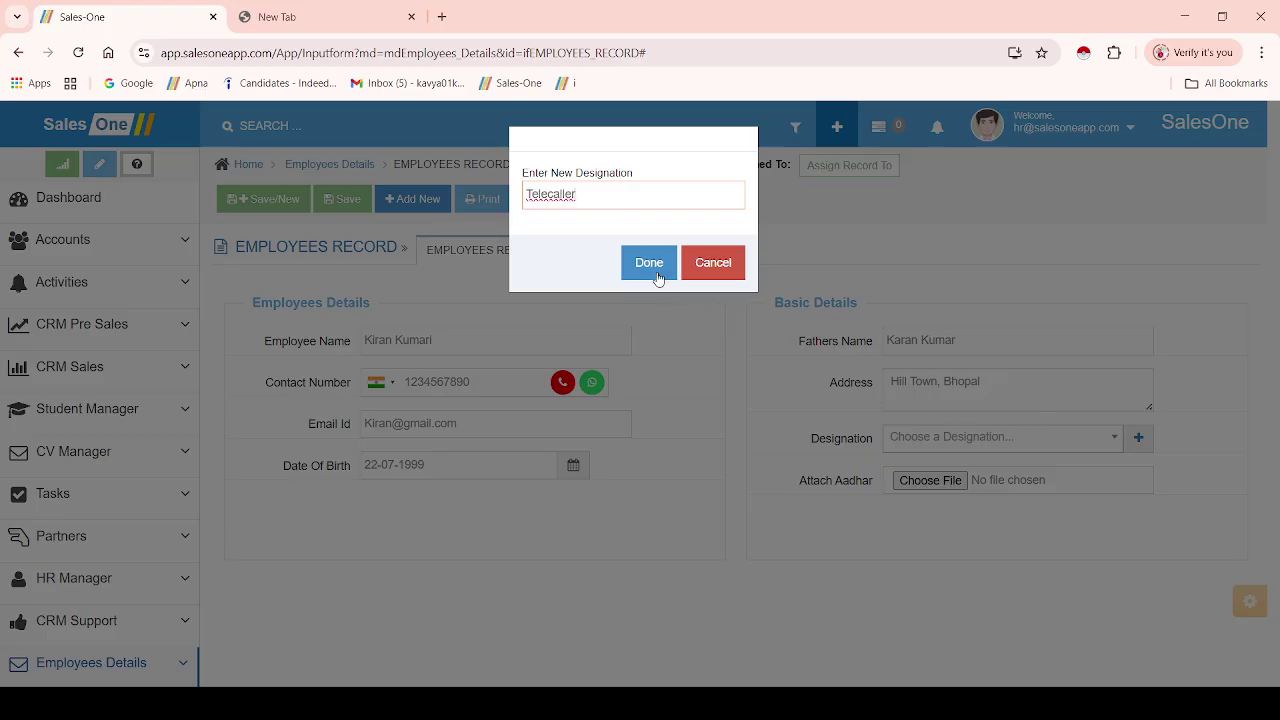
left_click(649, 266)
left_click(1138, 440)
type("HR")
left_click(632, 270)
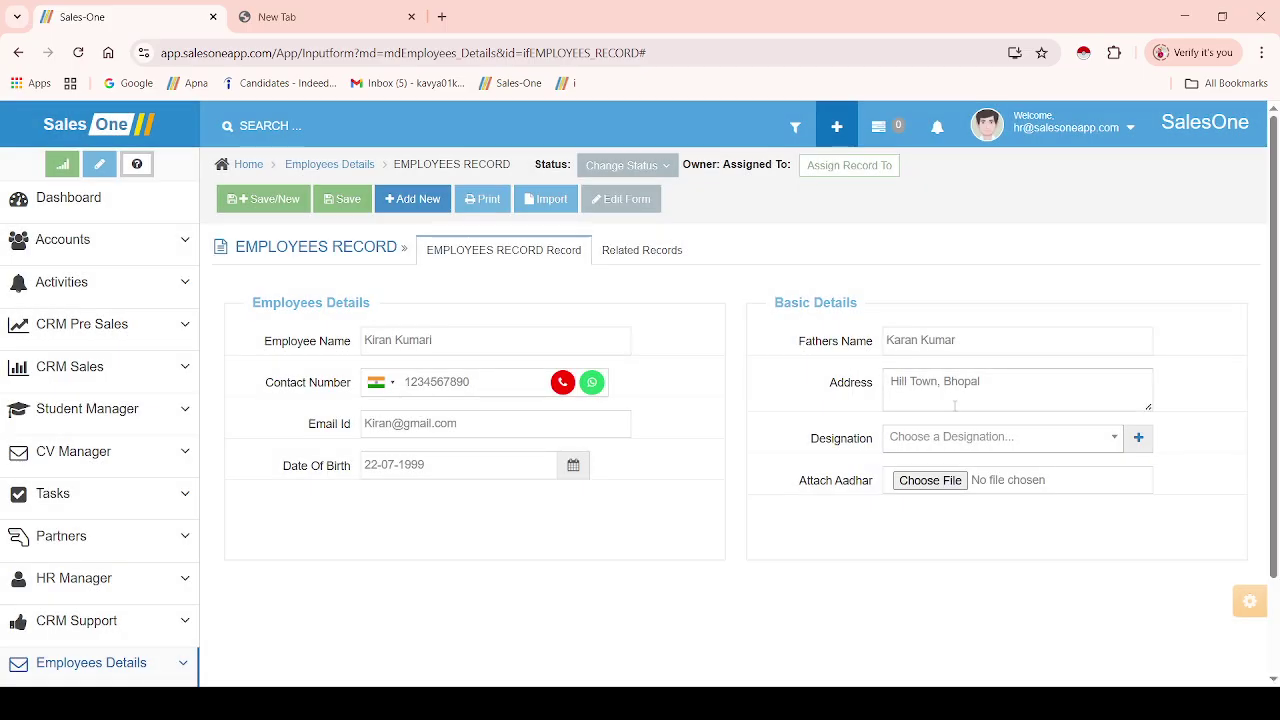
left_click(1025, 444)
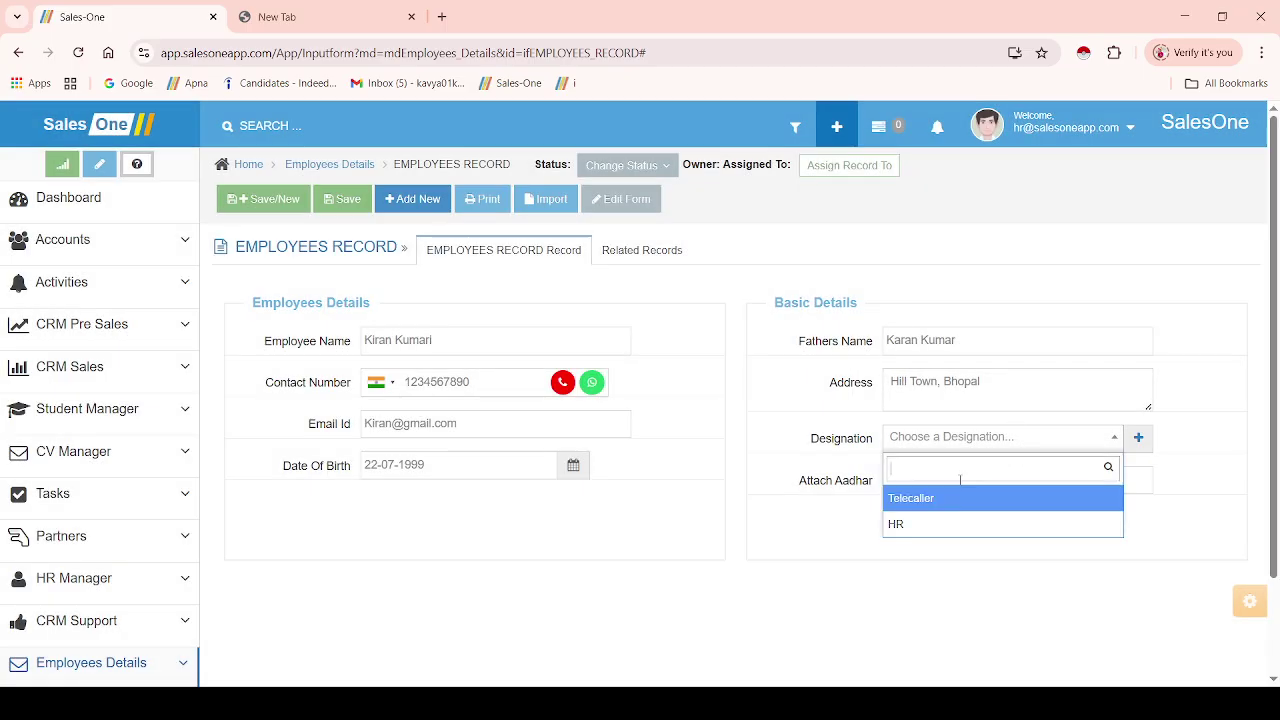
left_click(911, 525)
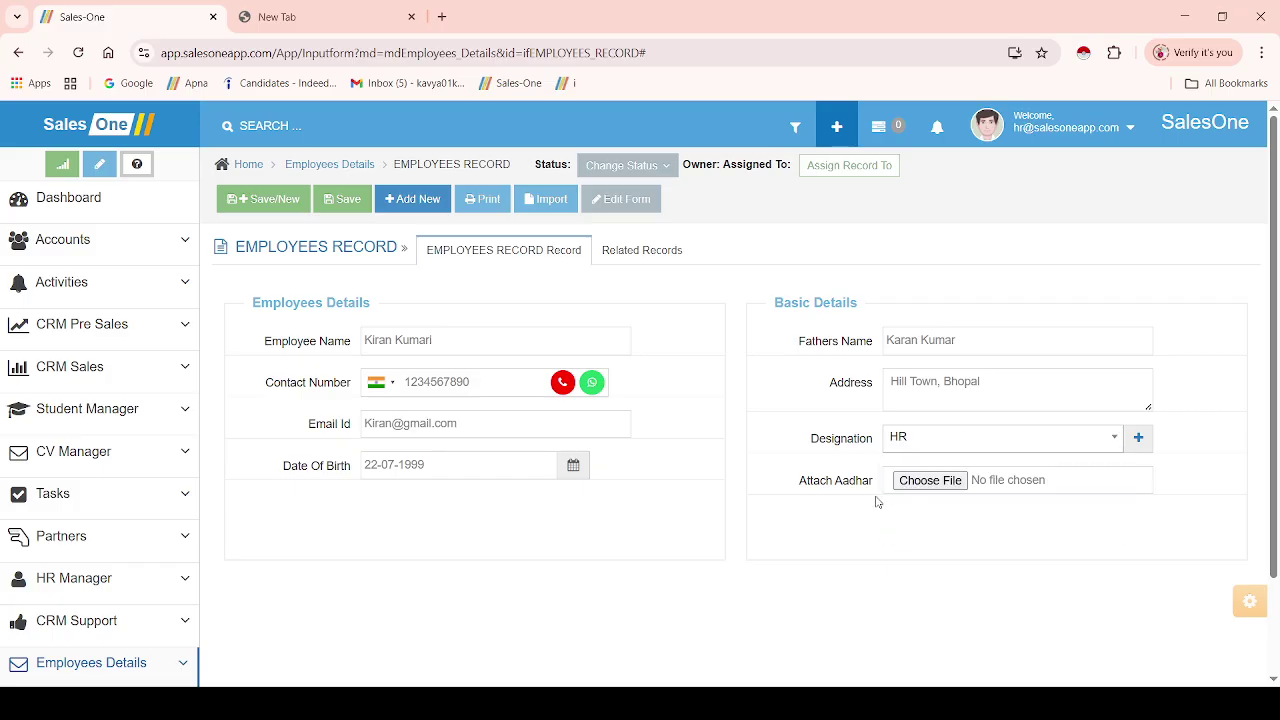
left_click(926, 482)
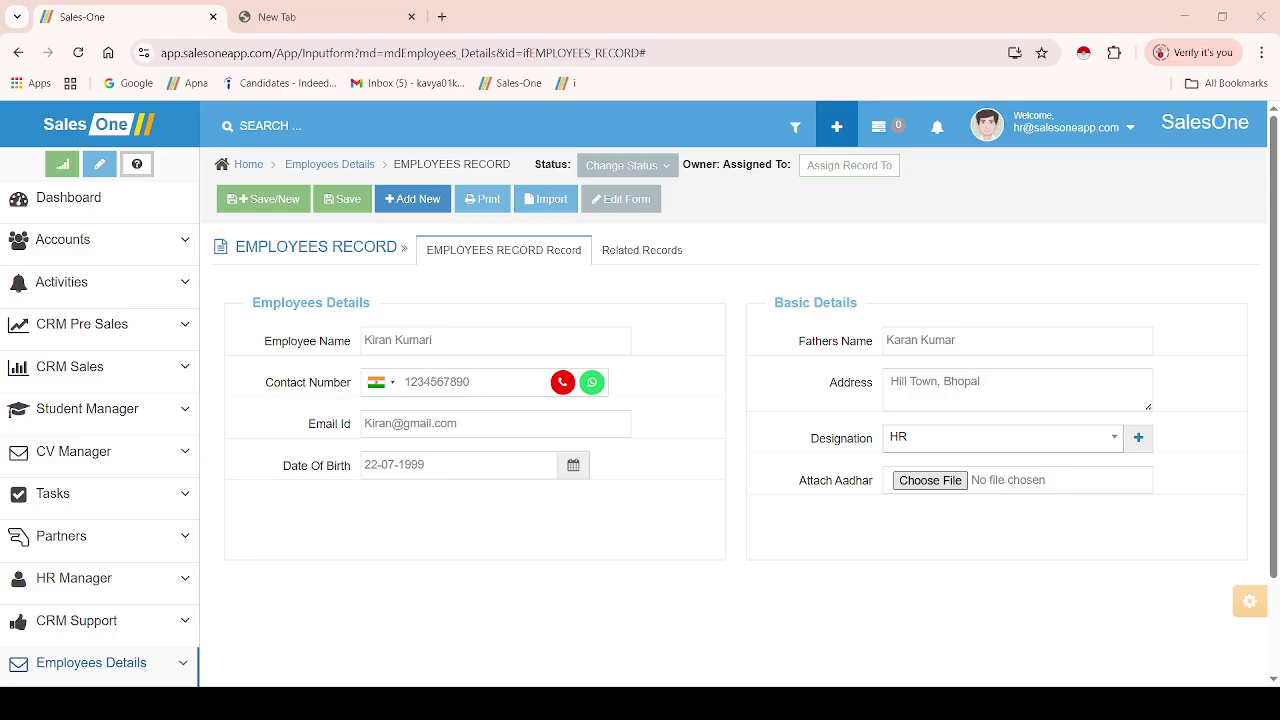
- Attach Basic inf.JPG as the Aadhar file and set the status to HR Executive
left_click(1079, 572)
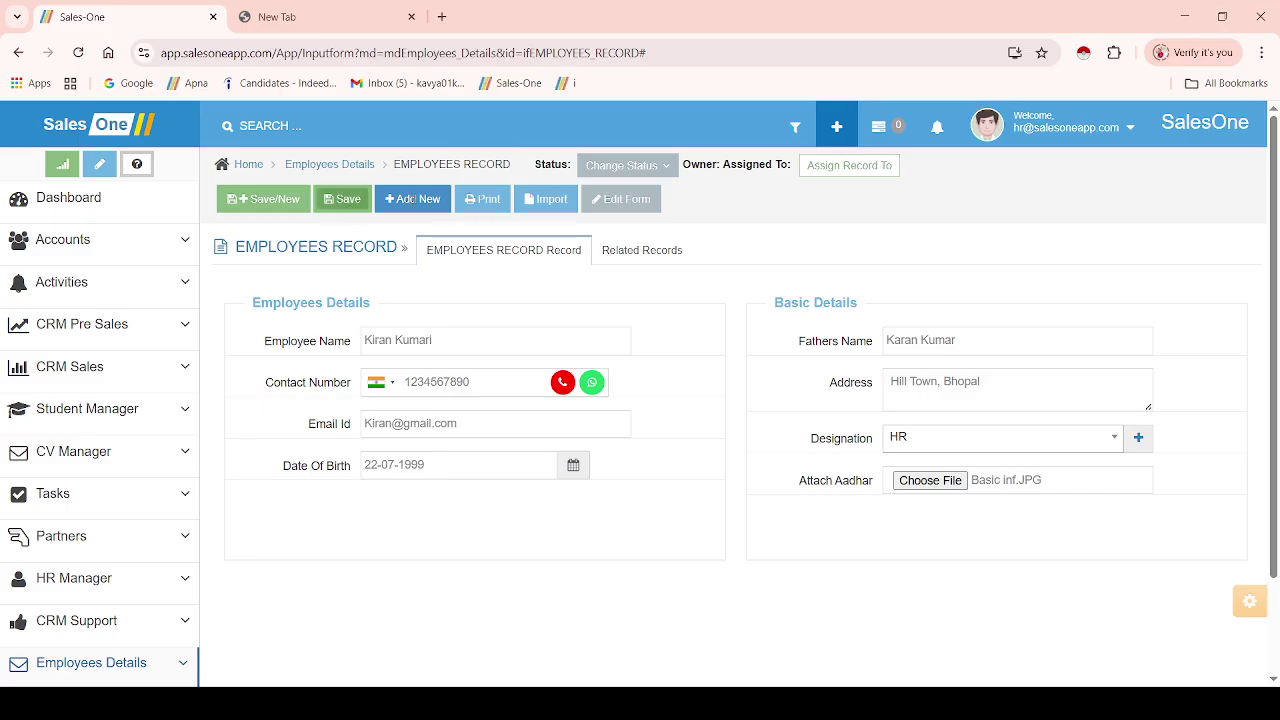
left_click(649, 172)
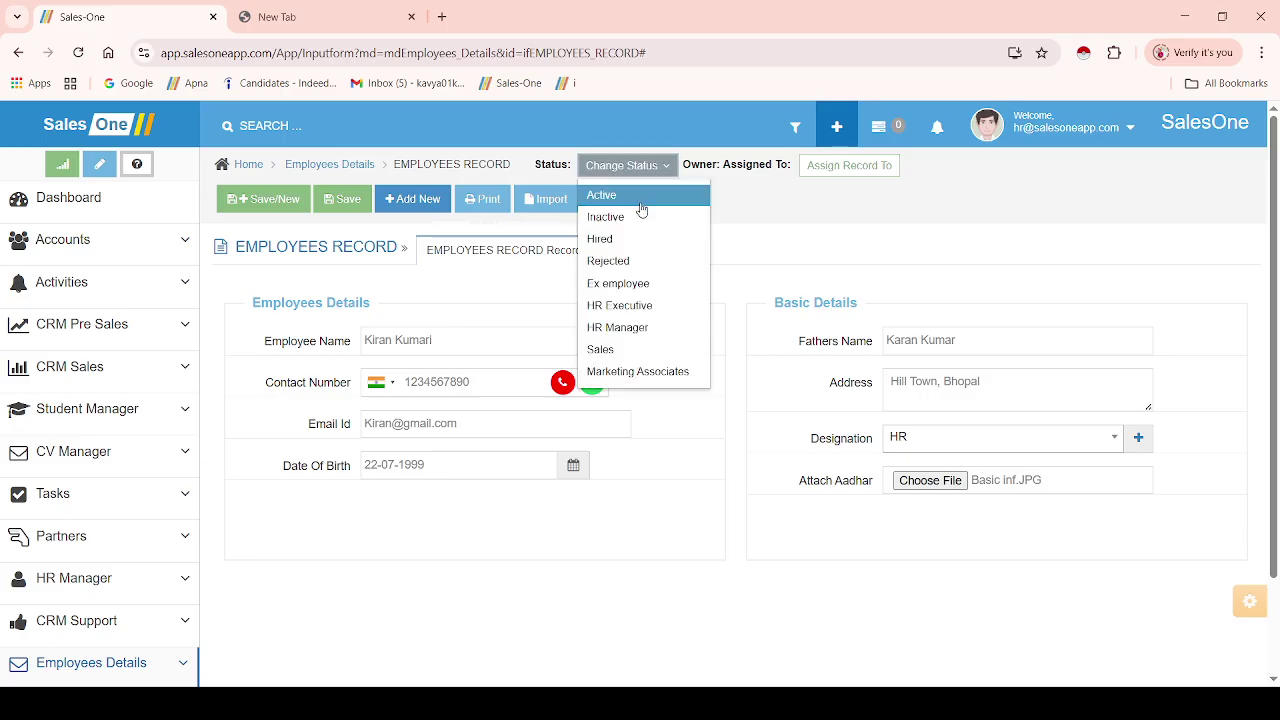
left_click(649, 306)
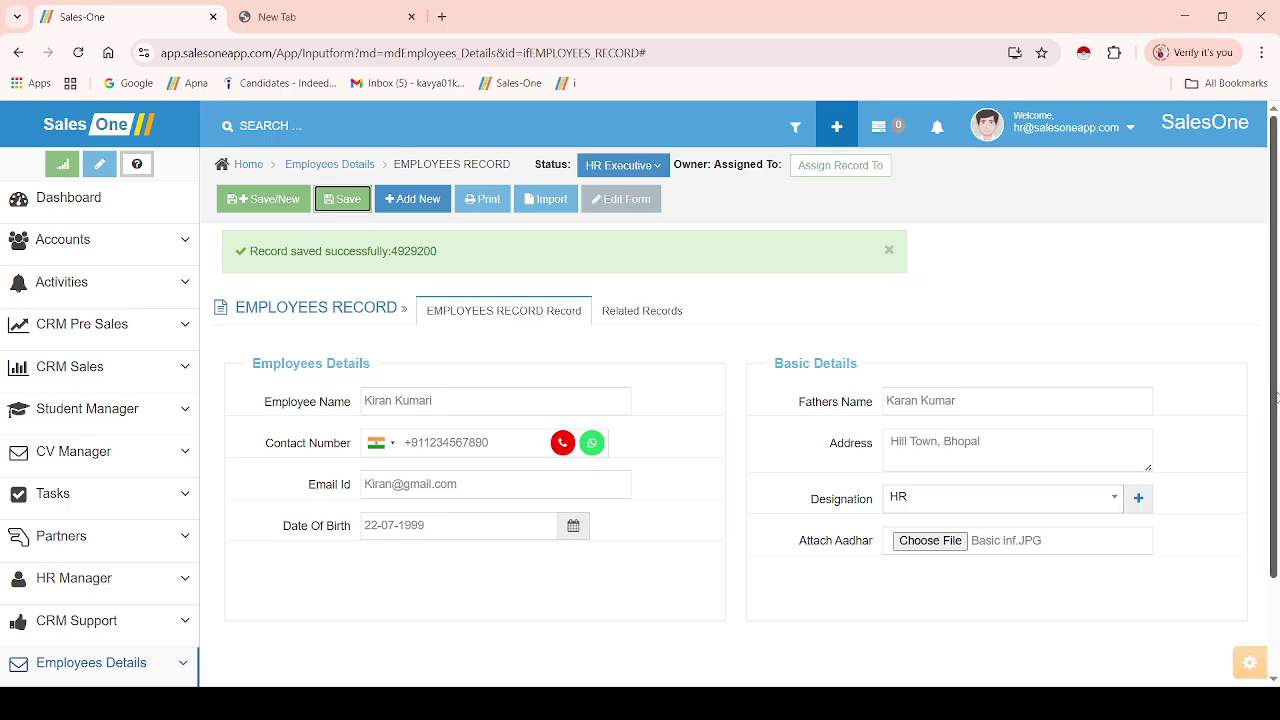
scroll(1275, 398, "down", 2)
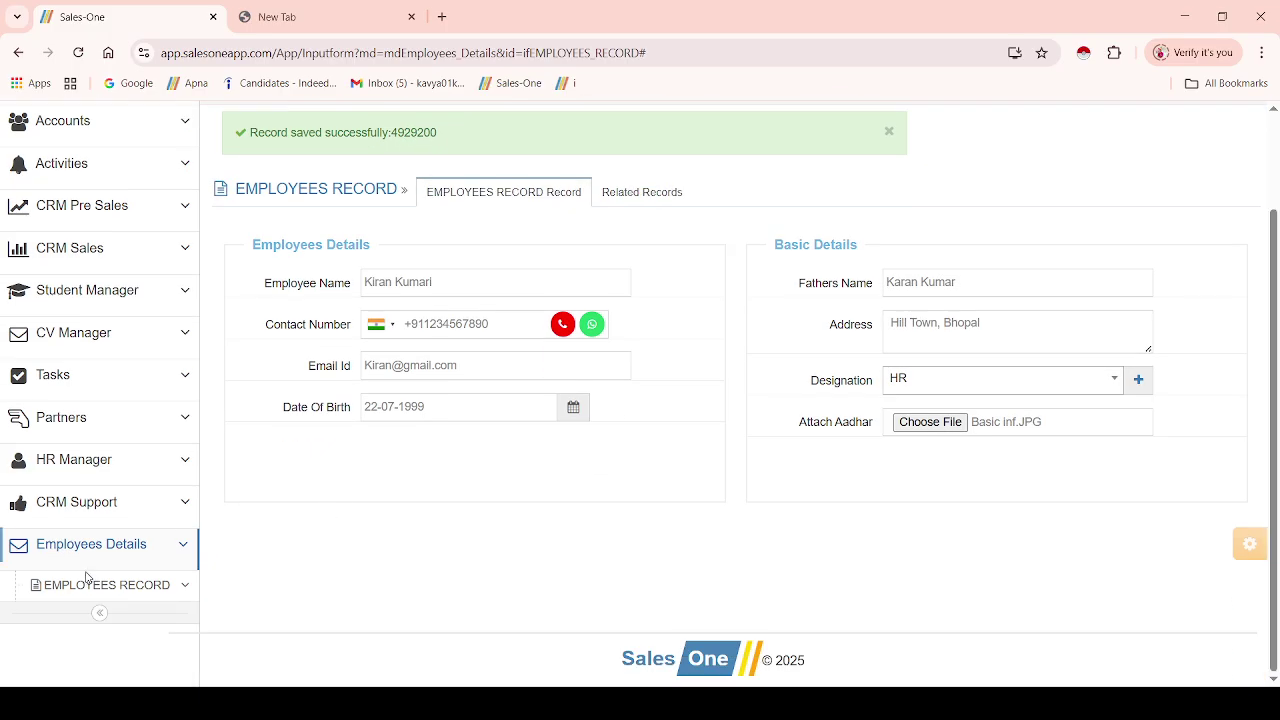
- Open the new employee's record from the EMPLOYEES RECORD list and toggle its Related Records tab
left_click(88, 588)
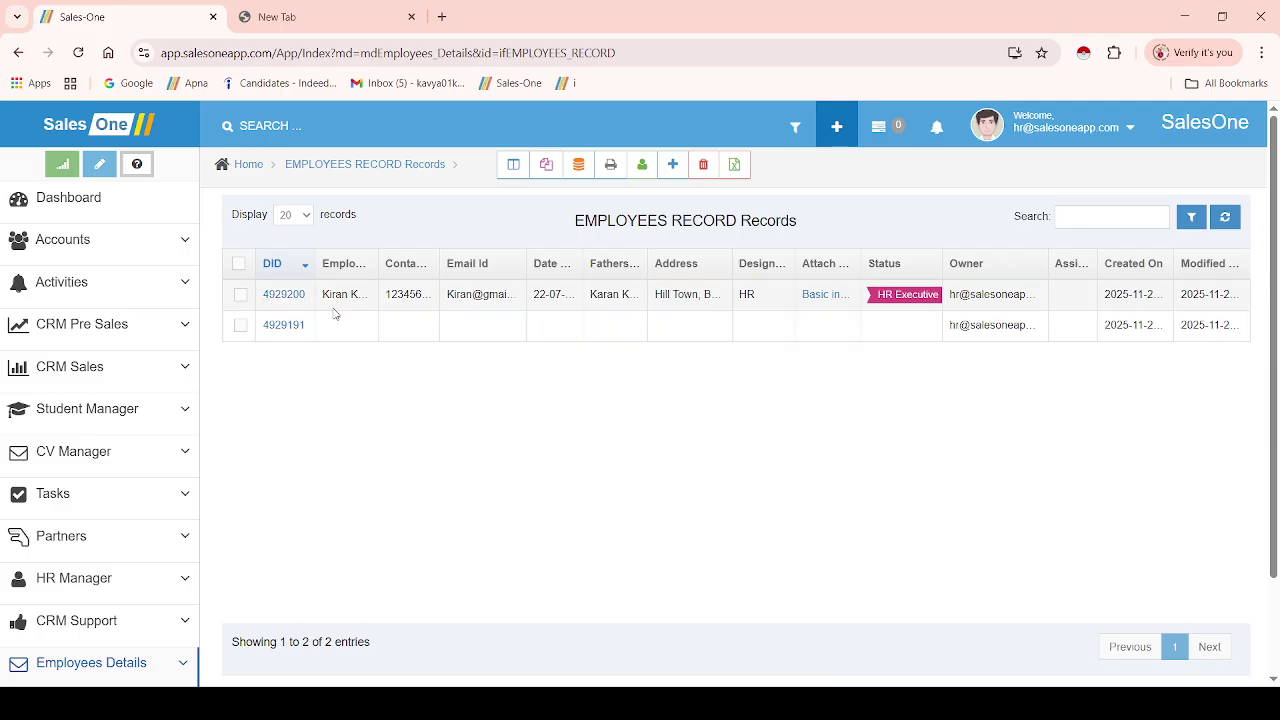
left_click(286, 296)
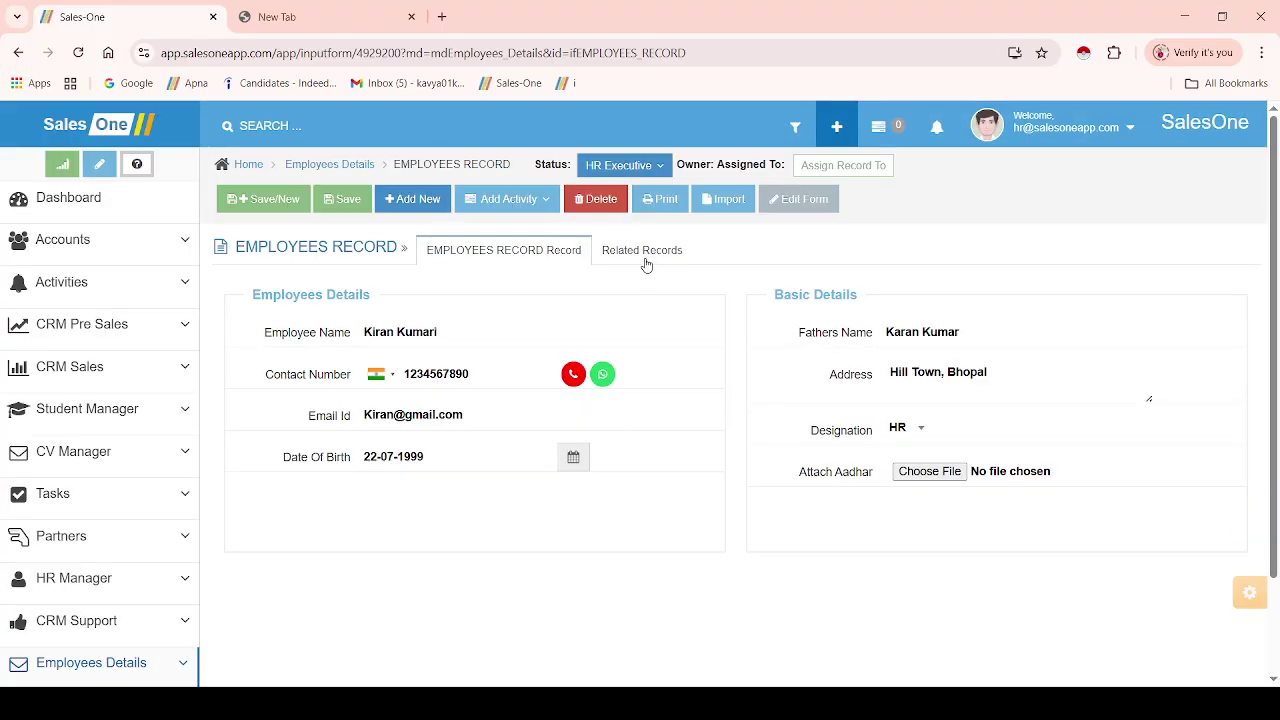
left_click(646, 262)
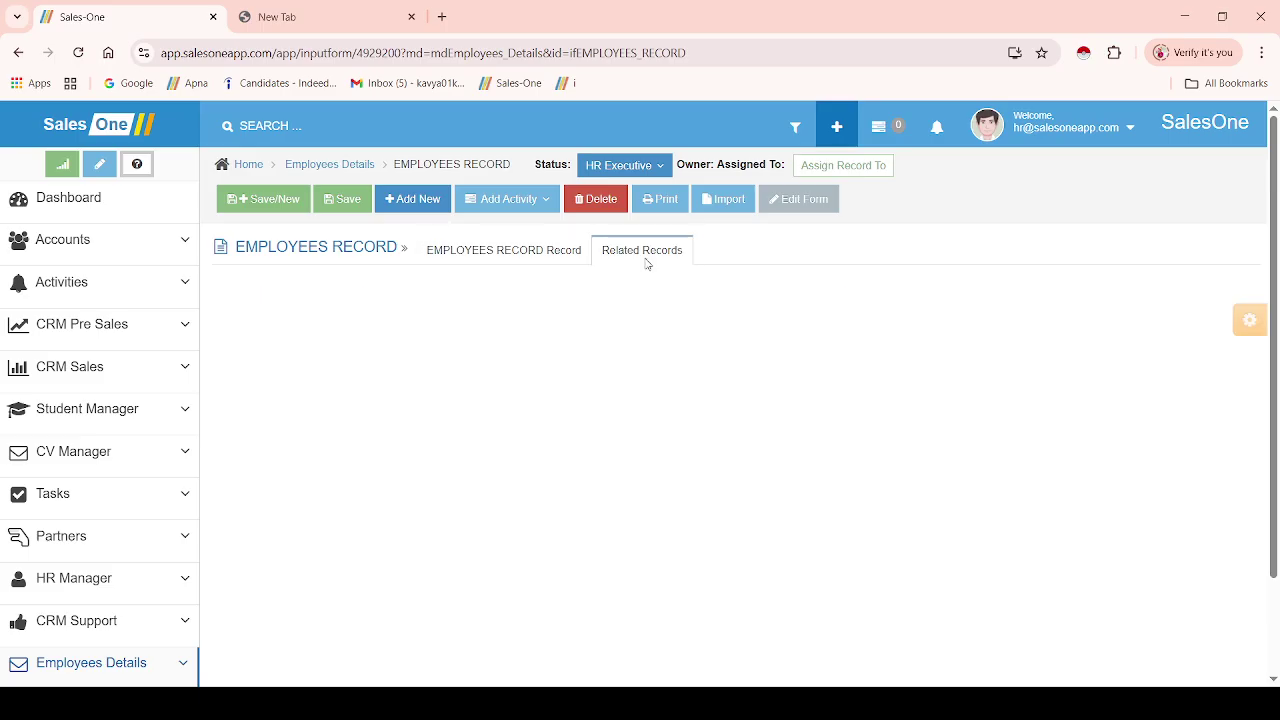
left_click(501, 264)
left_click(645, 255)
left_click(572, 252)
left_click(603, 416)
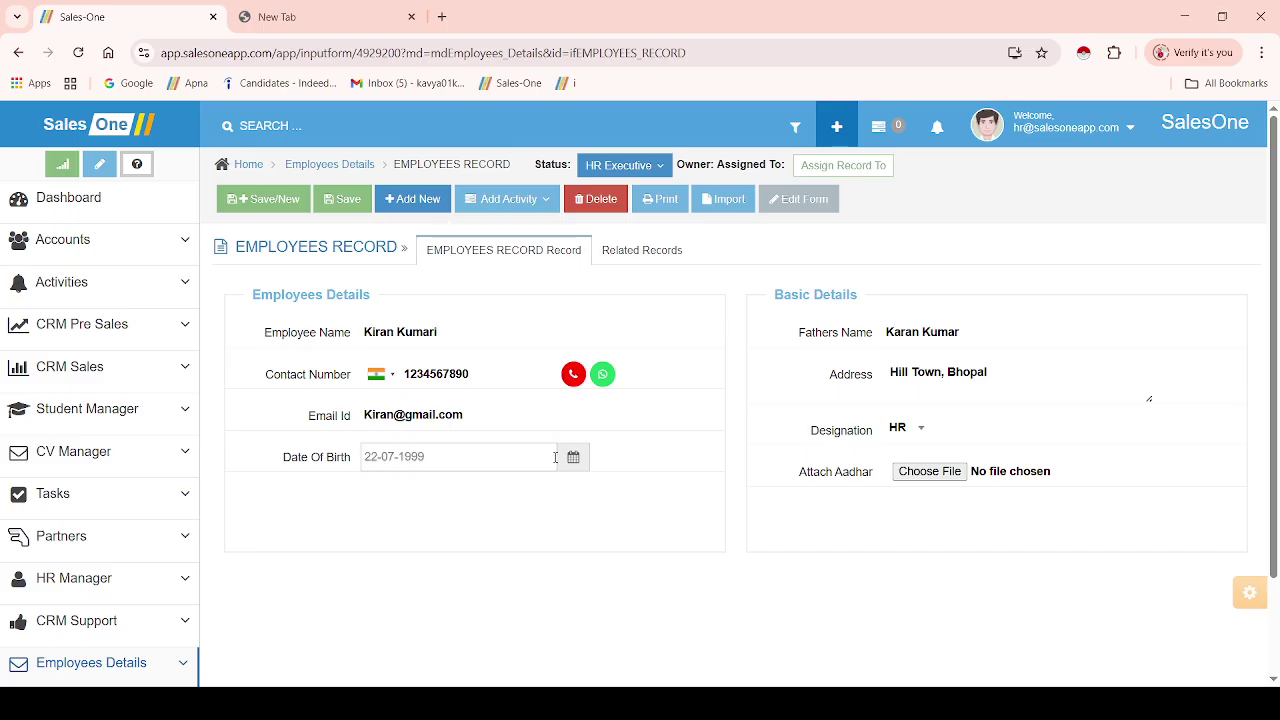
- Open Edit Form, accept the Form Configuration unchanged, and return to the top of Form Designer
left_click(802, 200)
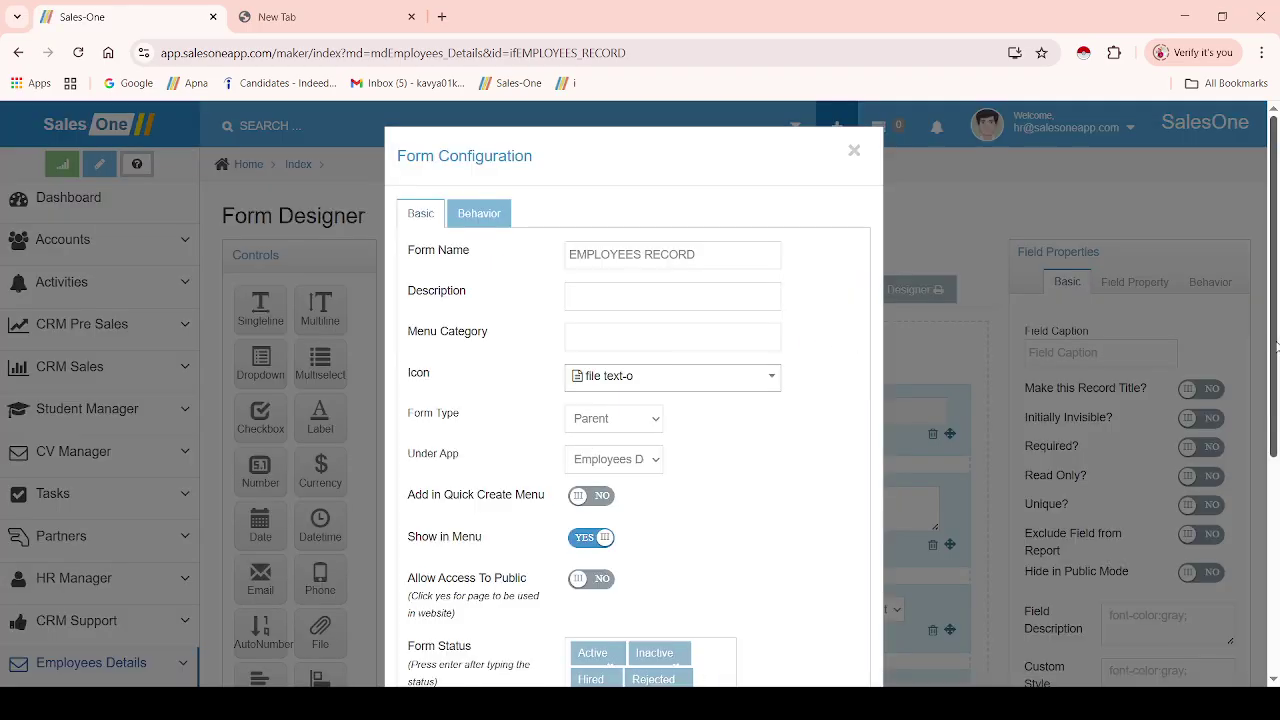
left_click_drag(1276, 347, 1276, 534)
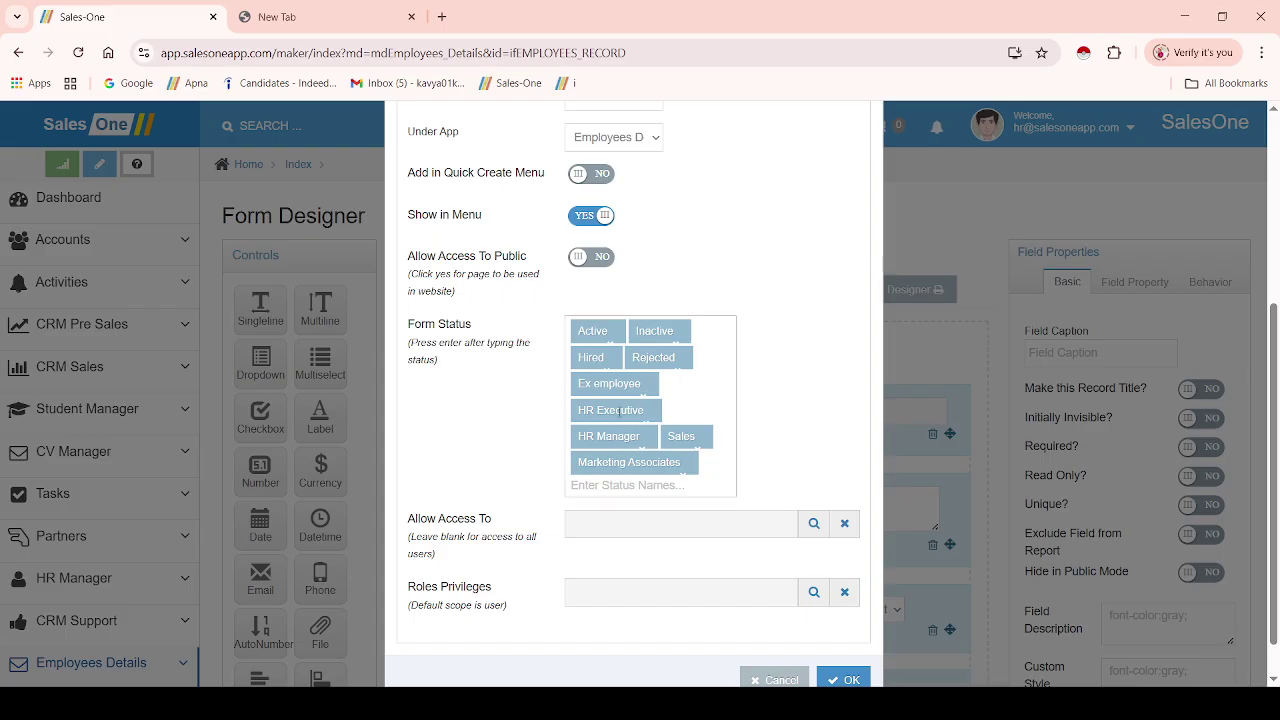
left_click_drag(1277, 502, 1276, 532)
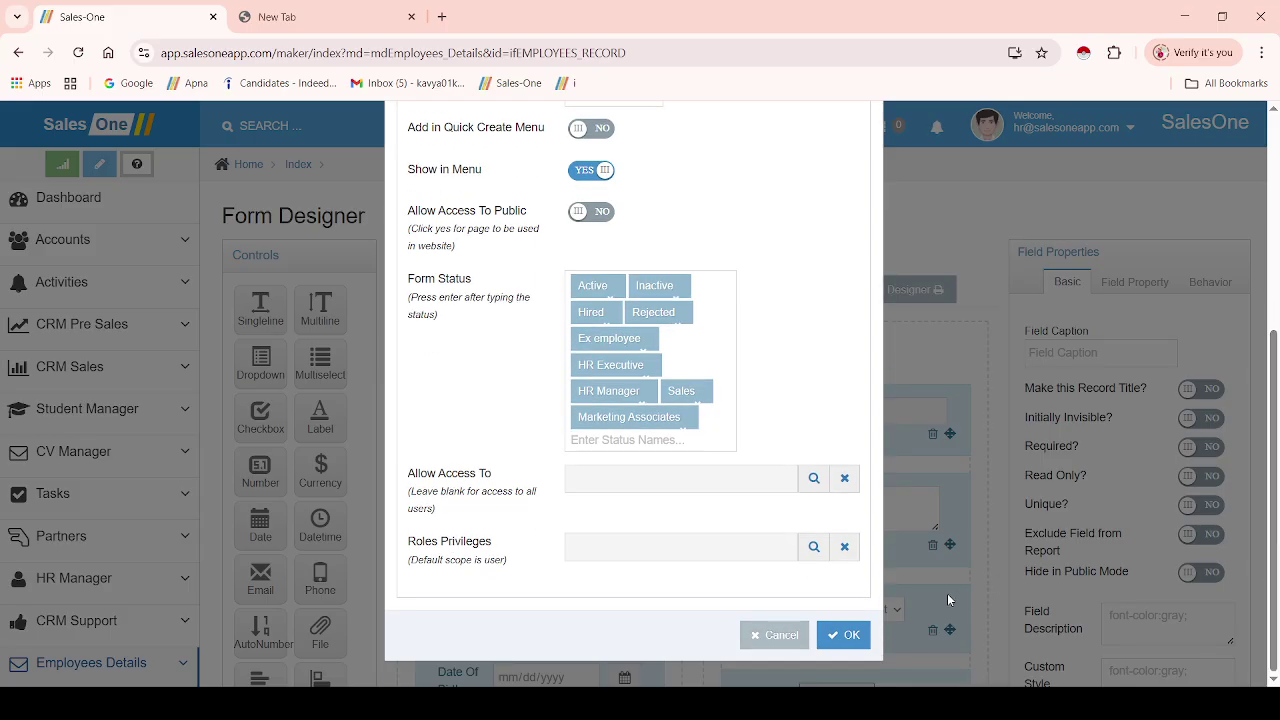
left_click(852, 645)
left_click_drag(1272, 320, 1264, 431)
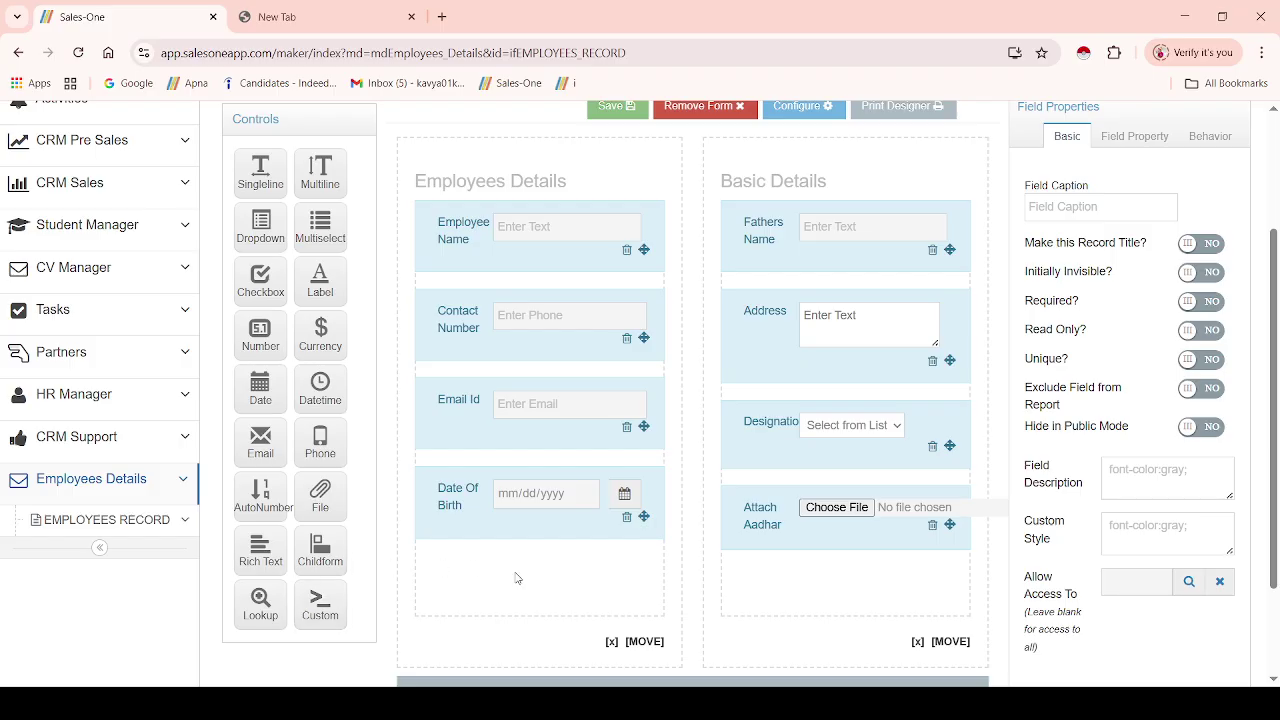
left_click(1276, 187)
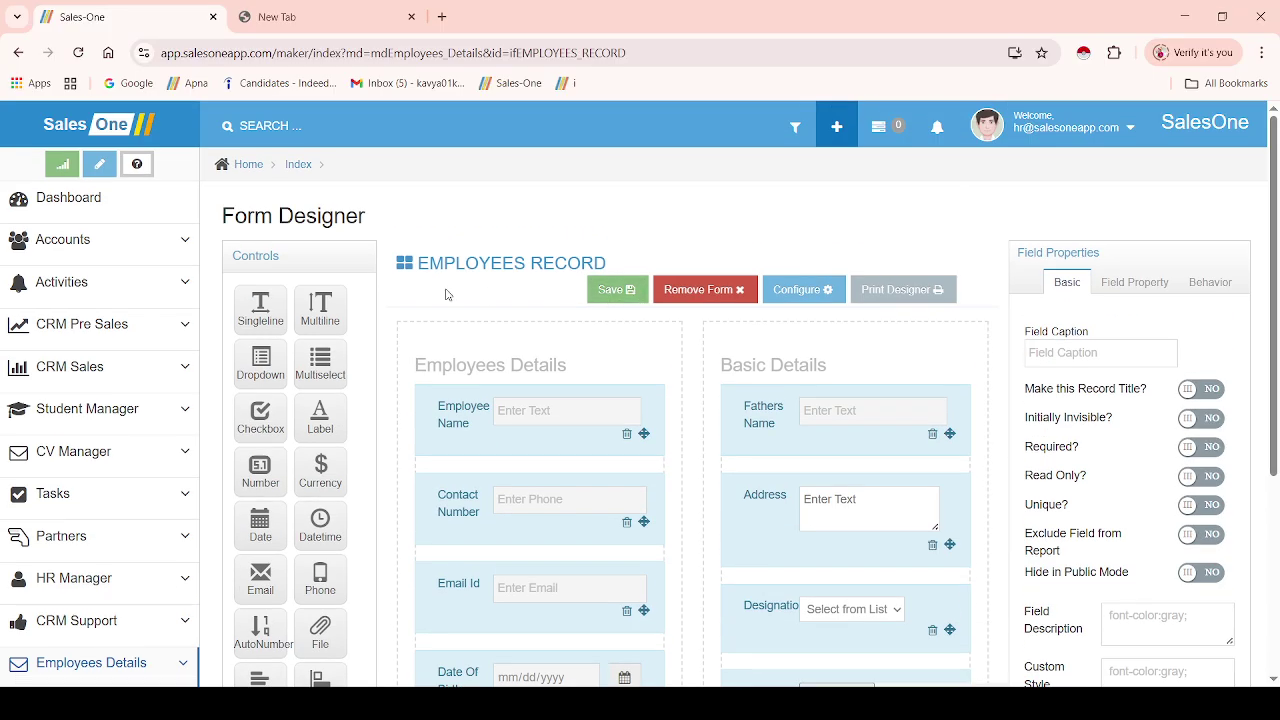